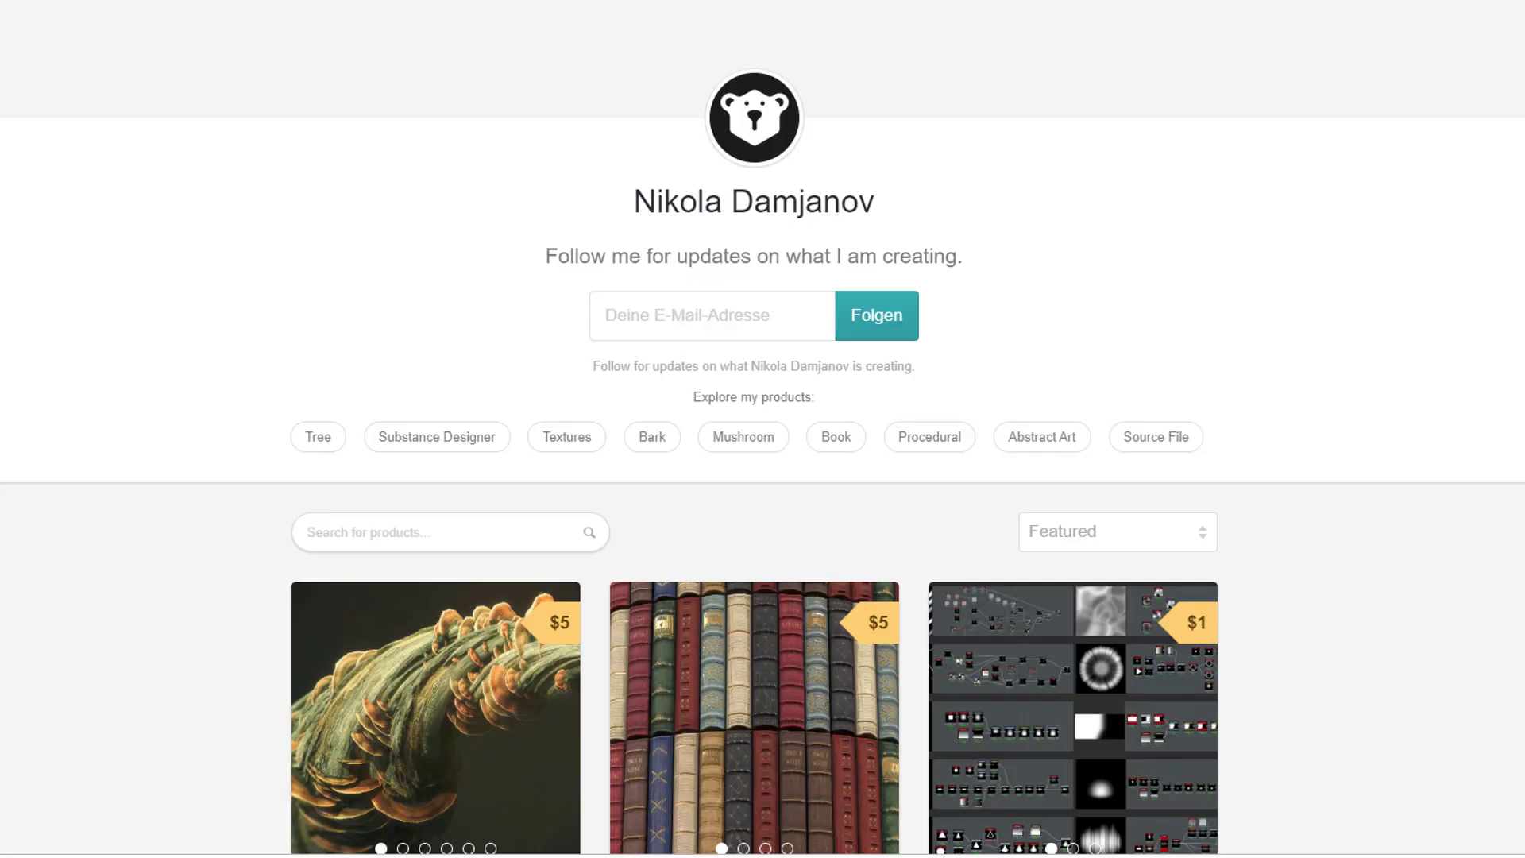
- Browse the artist's product page for the available Substance Designer packs
scroll(762, 442, down, 3)
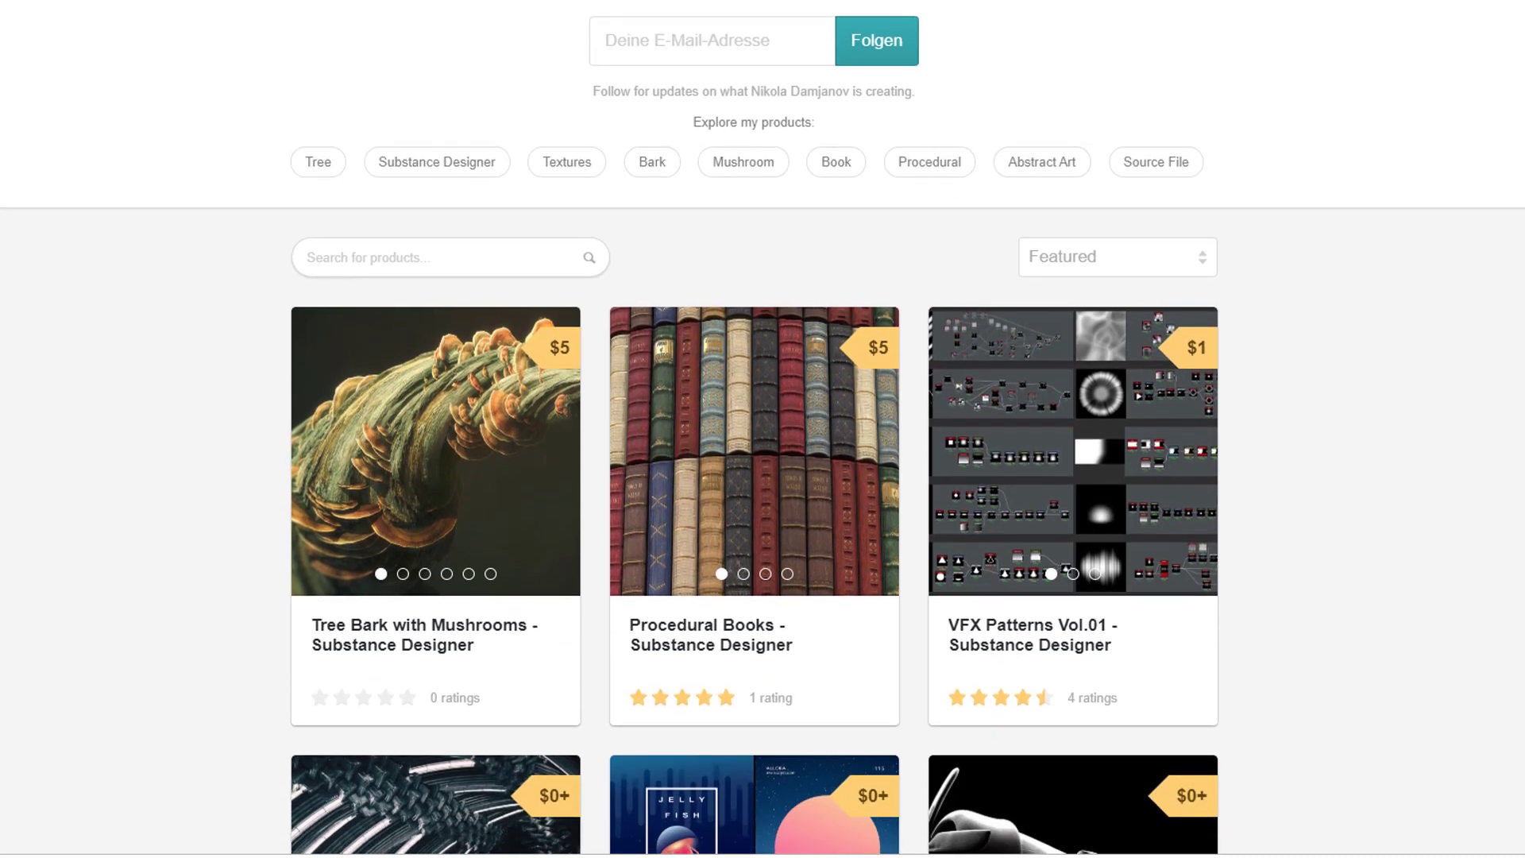
scroll(762, 442, down, 5)
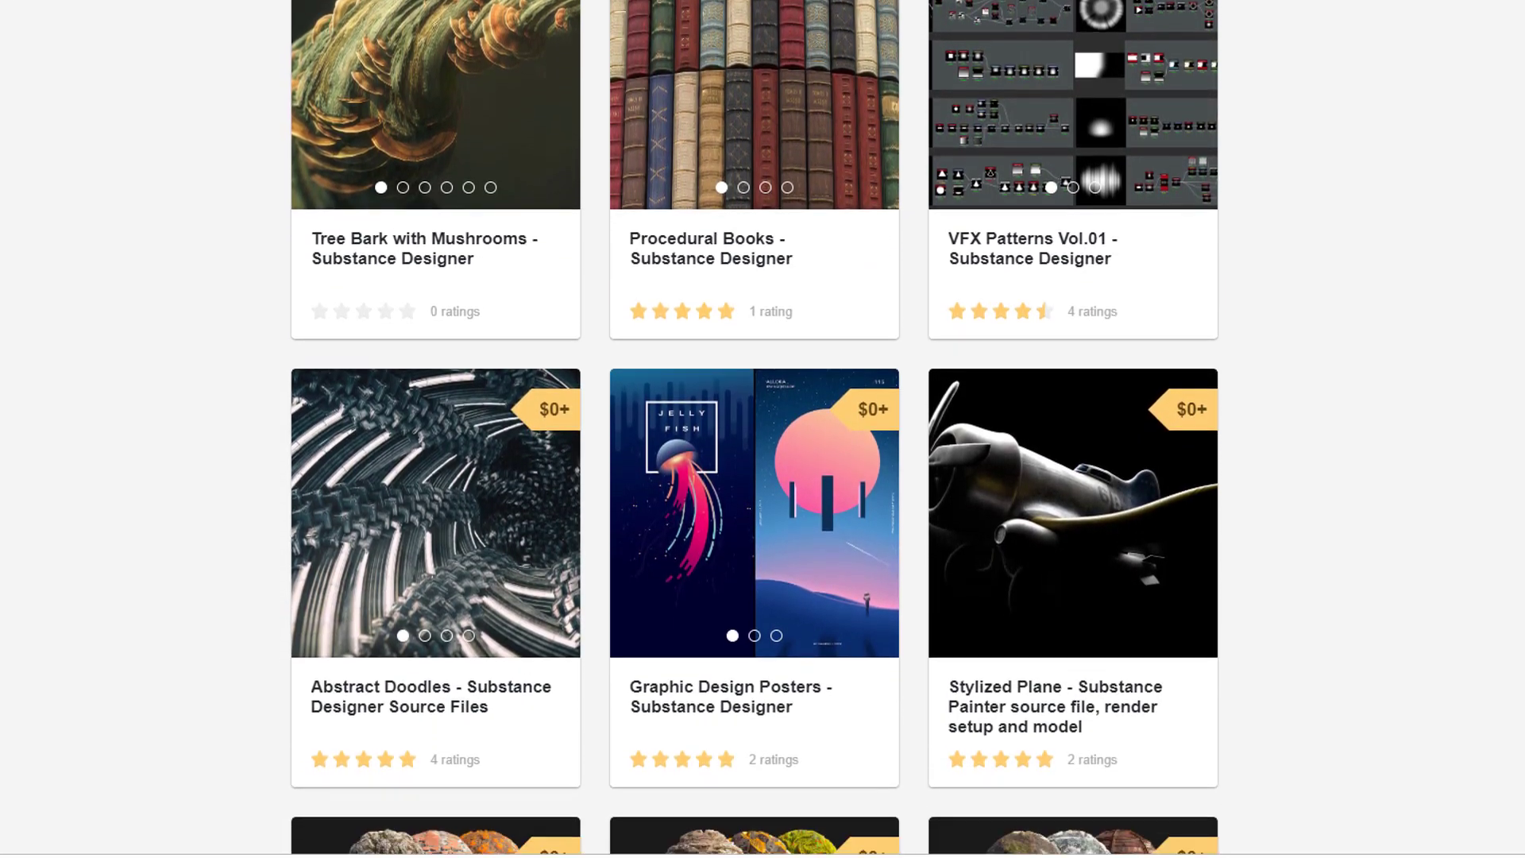
scroll(763, 441, down, 6)
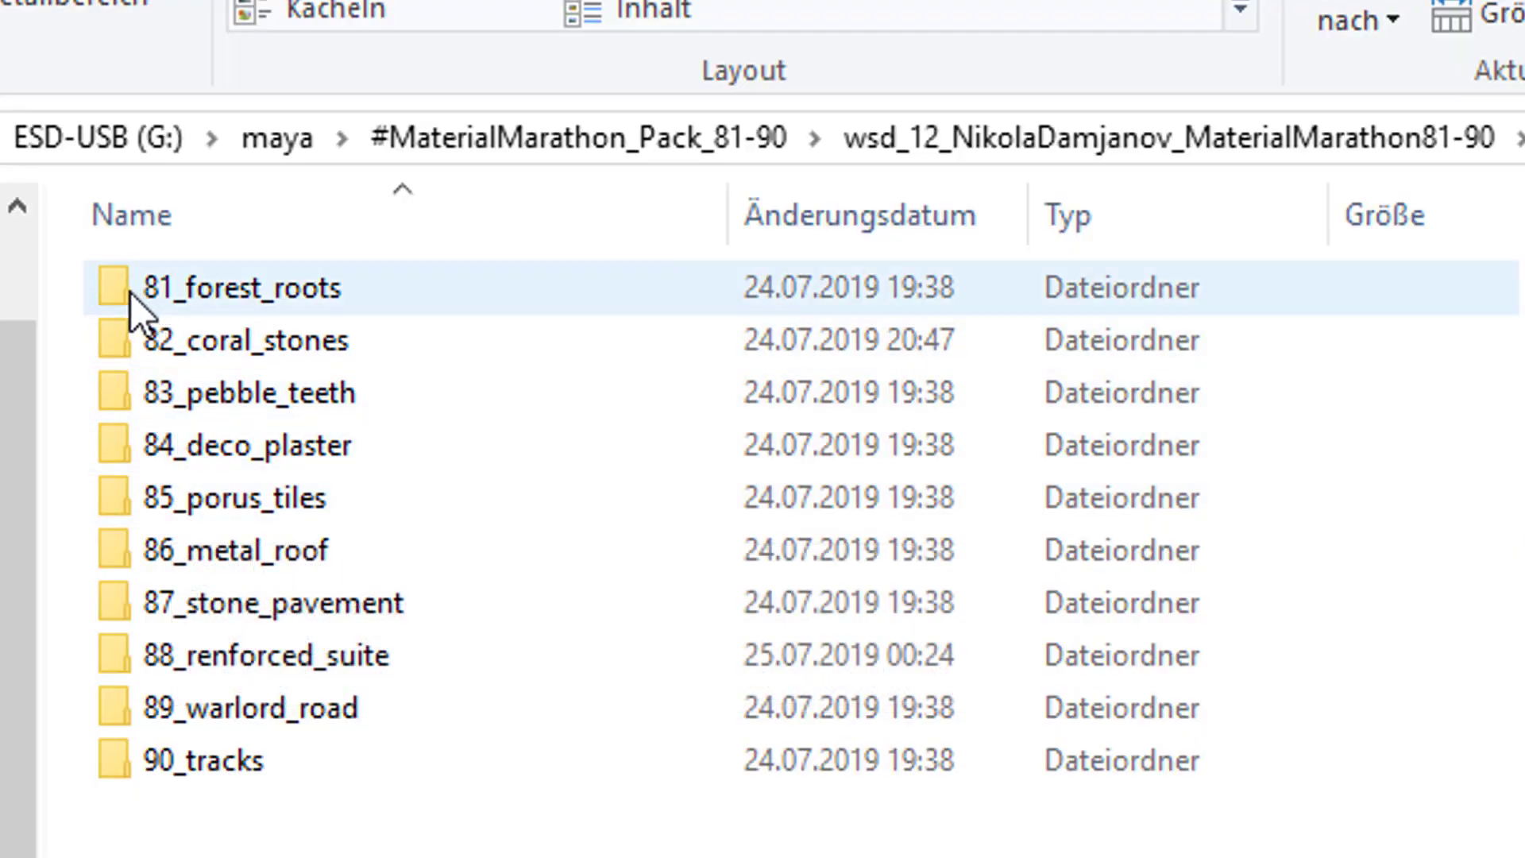
- Open the 81_forest_roots folder and show its exported TIF texture maps as extra-large thumbnails
double_click(131, 293)
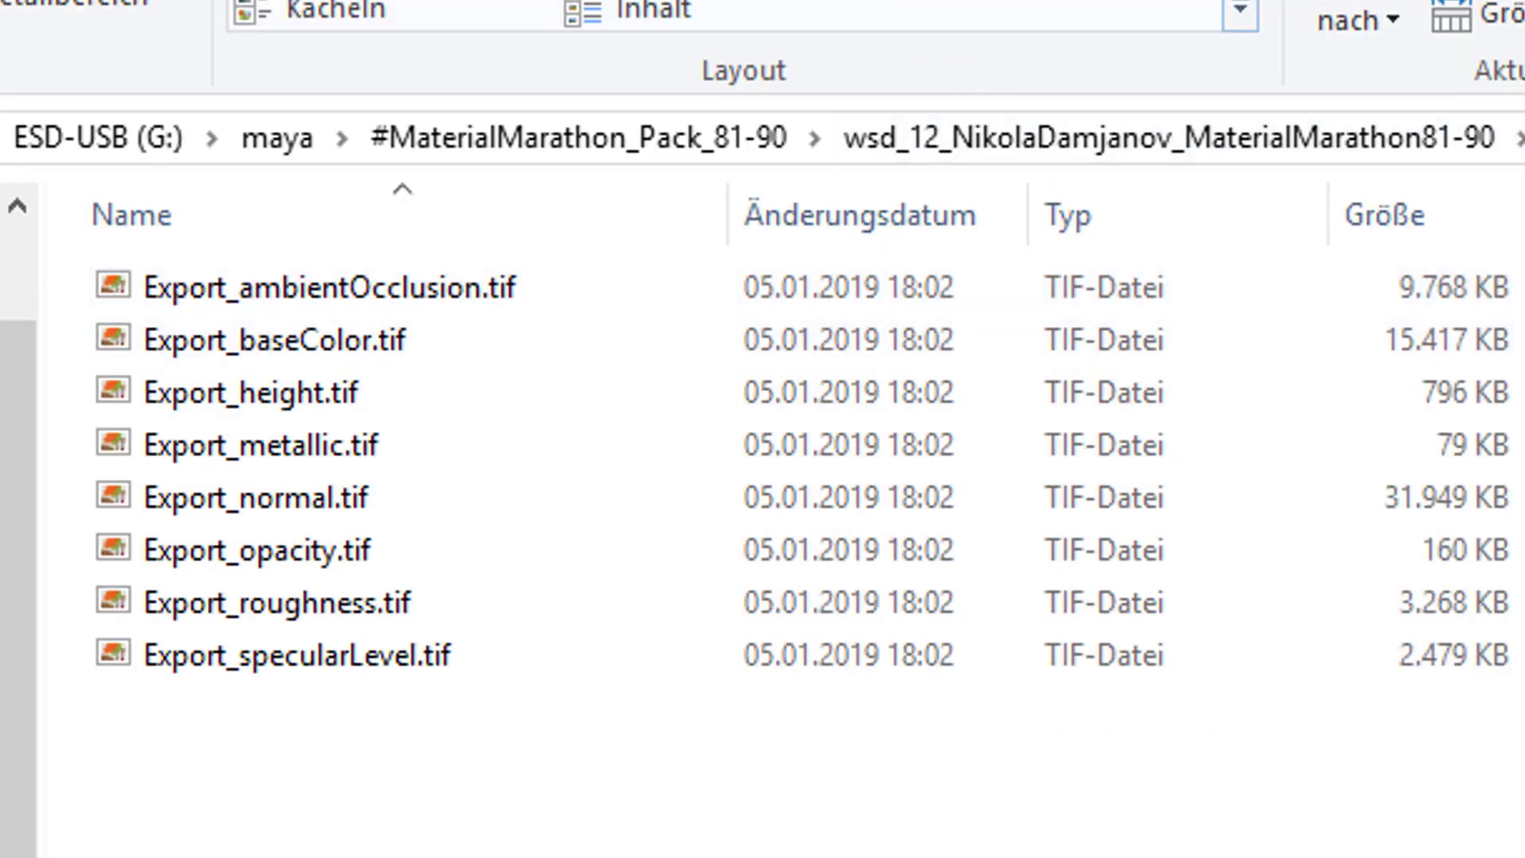
key(ctrl+shift+2)
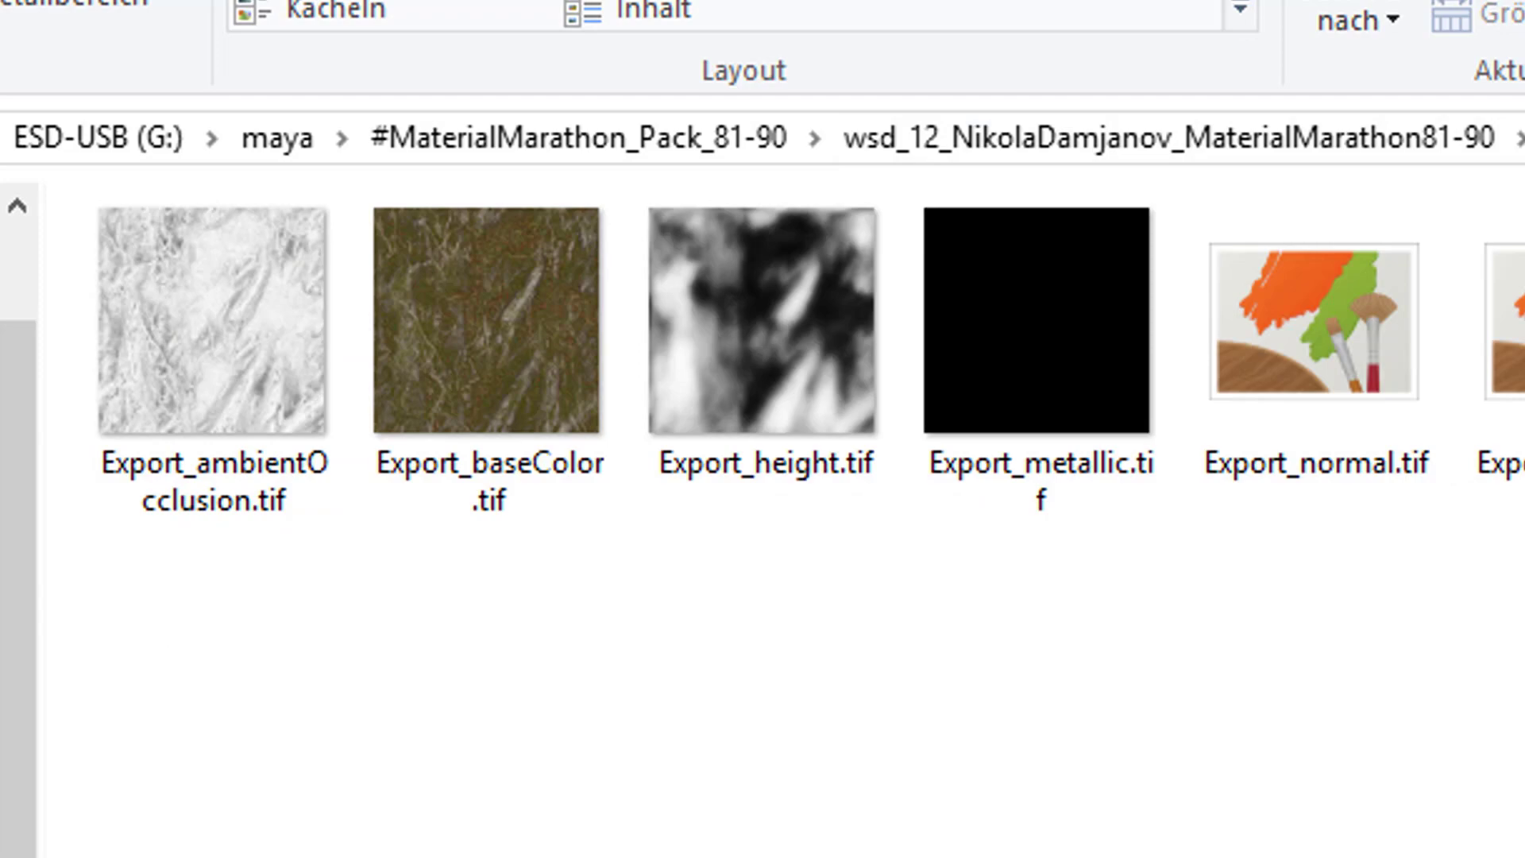
key(ctrl+shift+1)
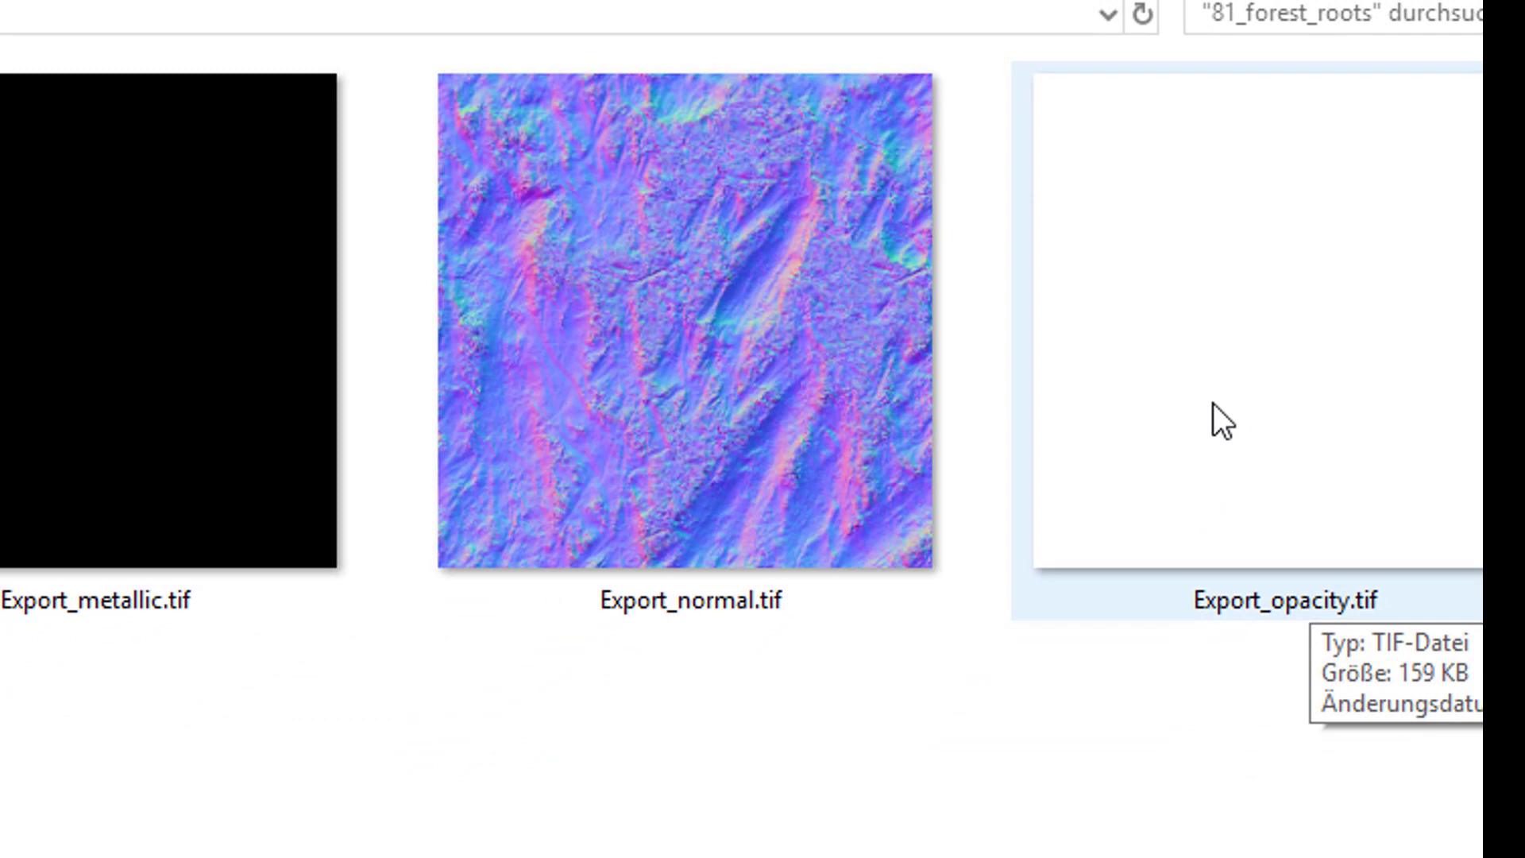
click(759, 565)
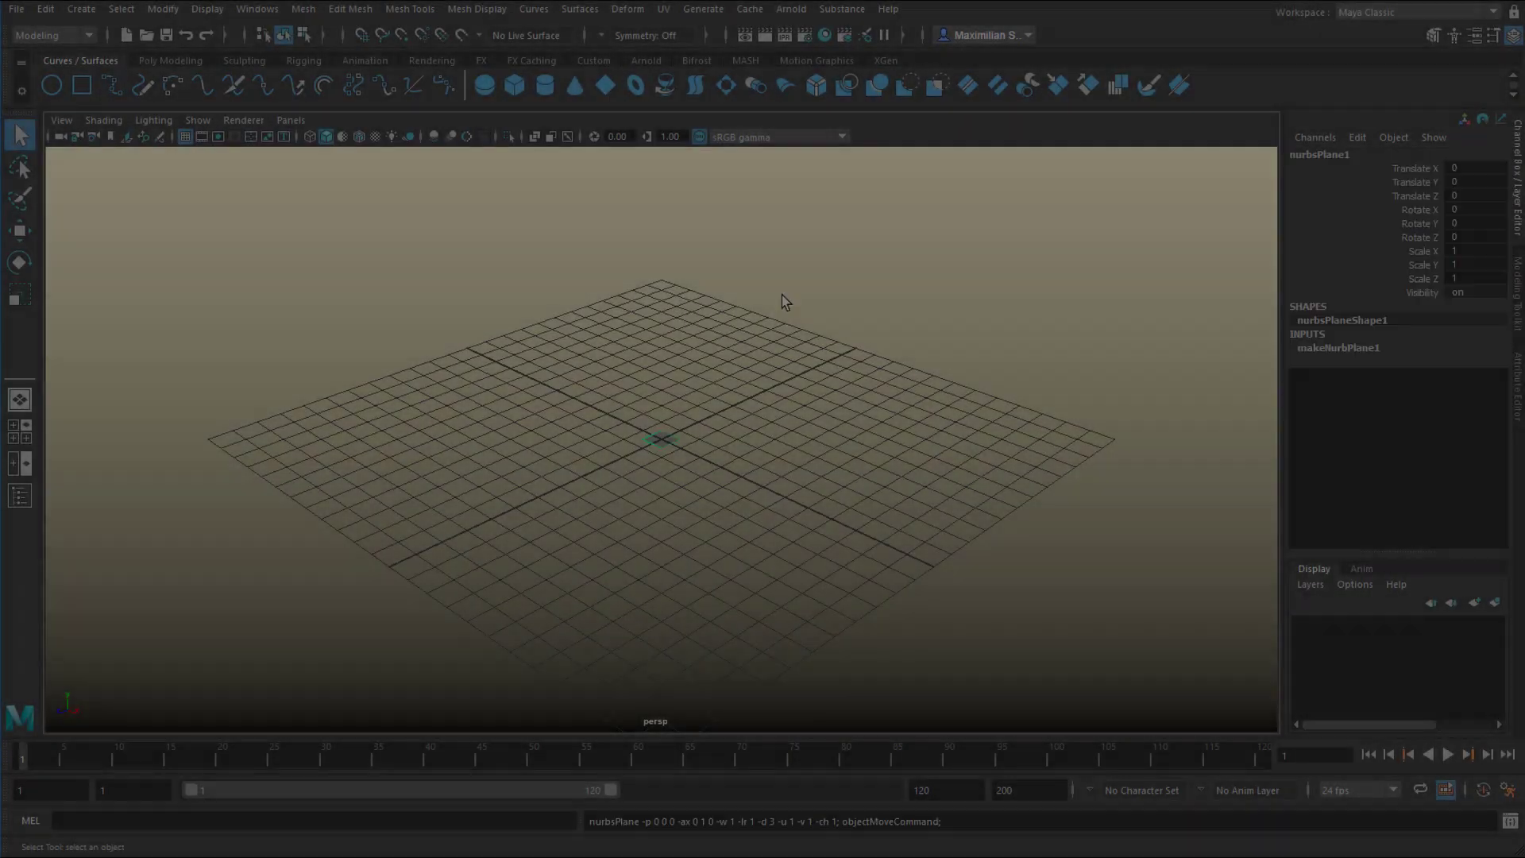
- Set the NURBS plane to 16 patches in U and 32 in V, and apply a Wave deformer to it
drag(1322, 282, 1346, 282)
drag(1321, 301, 1374, 301)
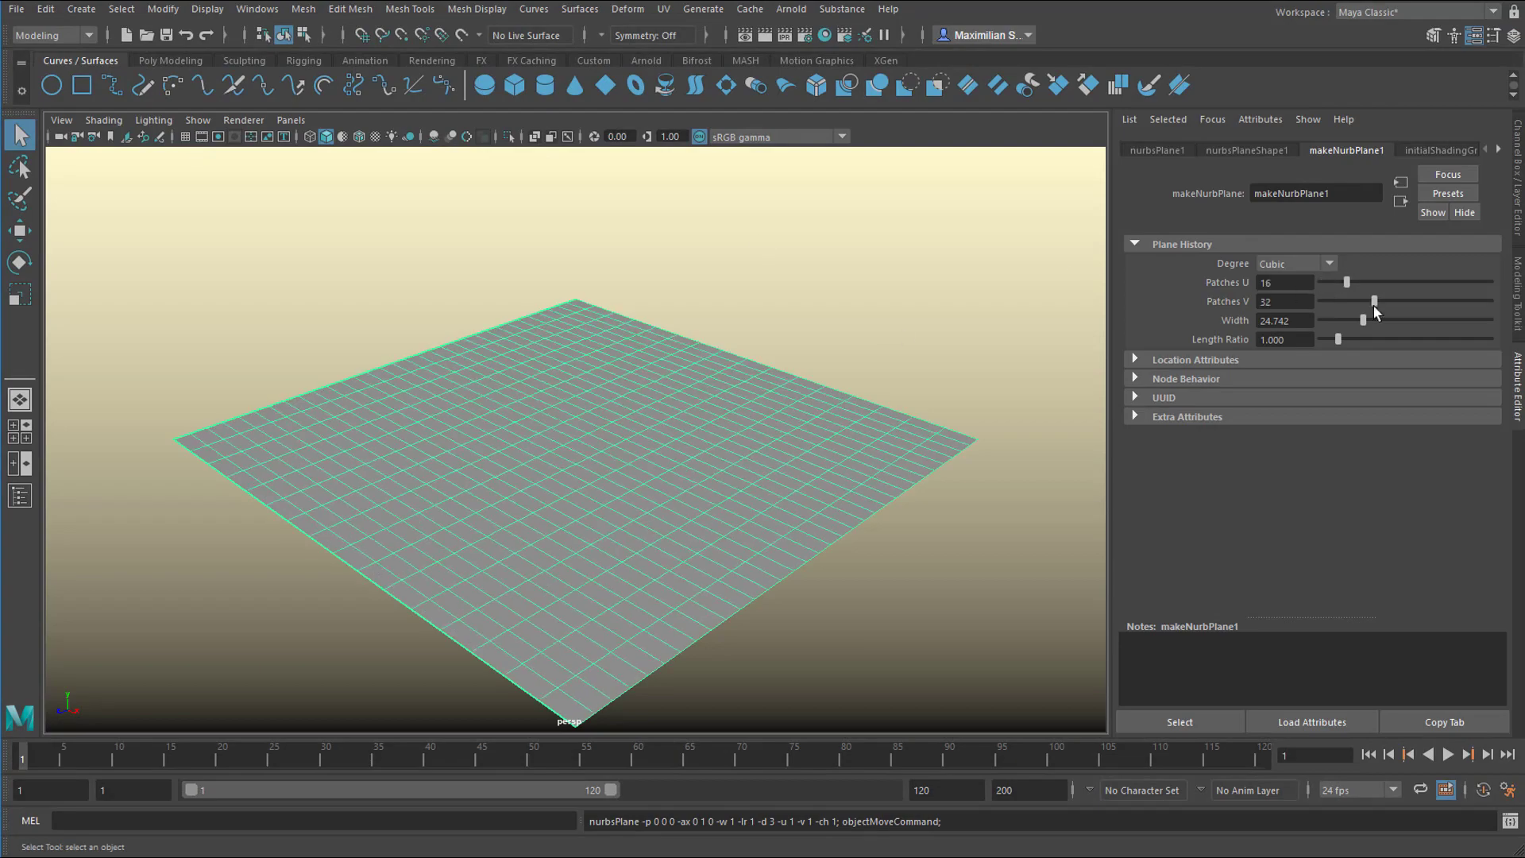
click(627, 9)
mouse_move(676, 234)
click(873, 329)
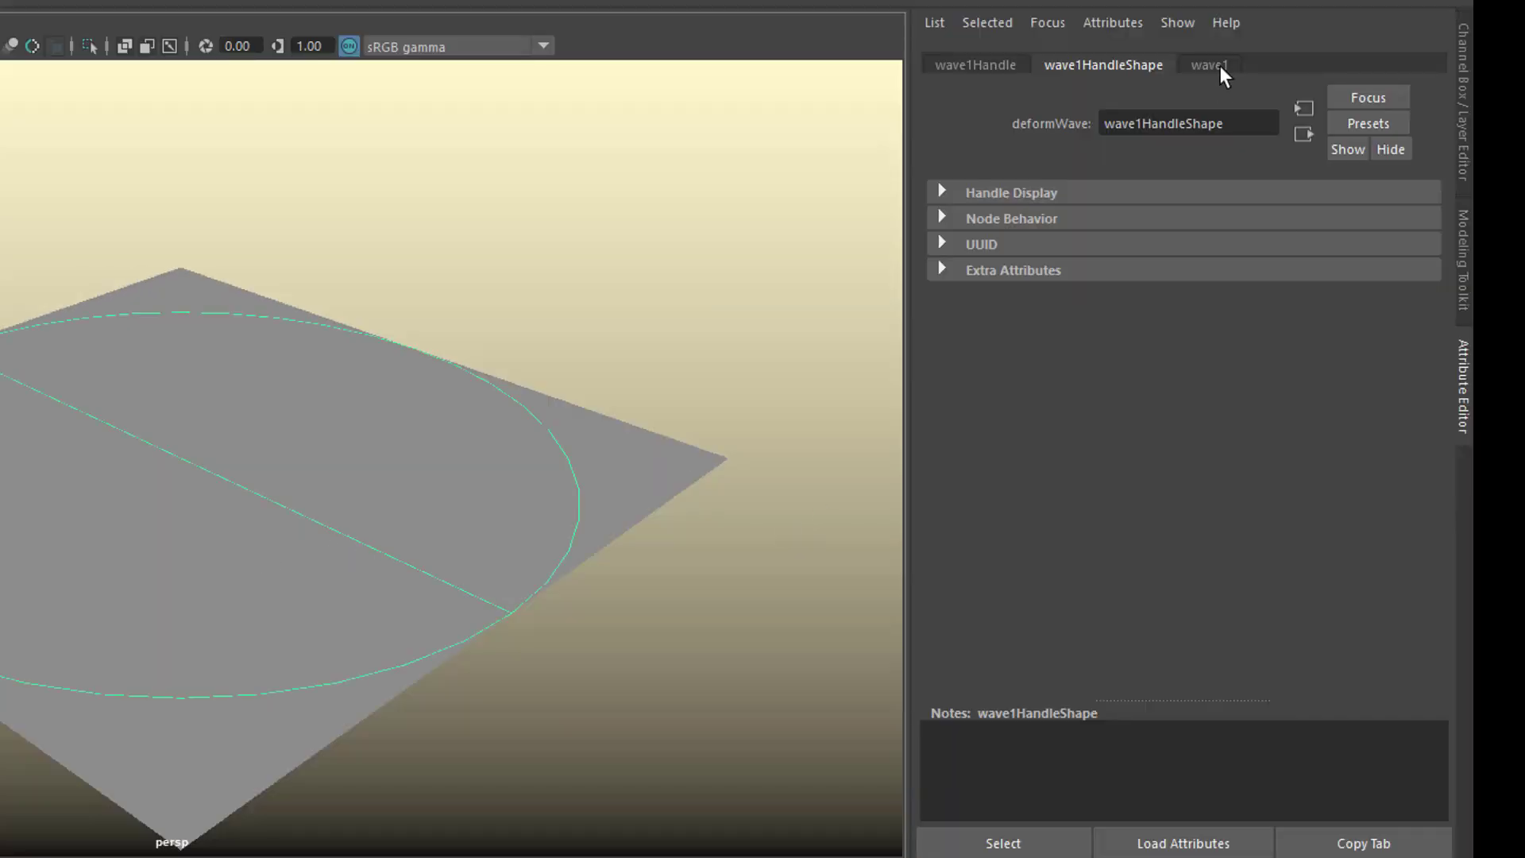
- Adjust the Wave deformer's attributes to form concentric ripples across the NURBS plane
click(1335, 151)
double_click(1290, 272)
drag(1215, 245, 1202, 251)
key(w)
drag(270, 500, 337, 533)
drag(250, 386, 250, 380)
- Delete the construction history of the rippled plane
click(68, 45)
mouse_move(136, 348)
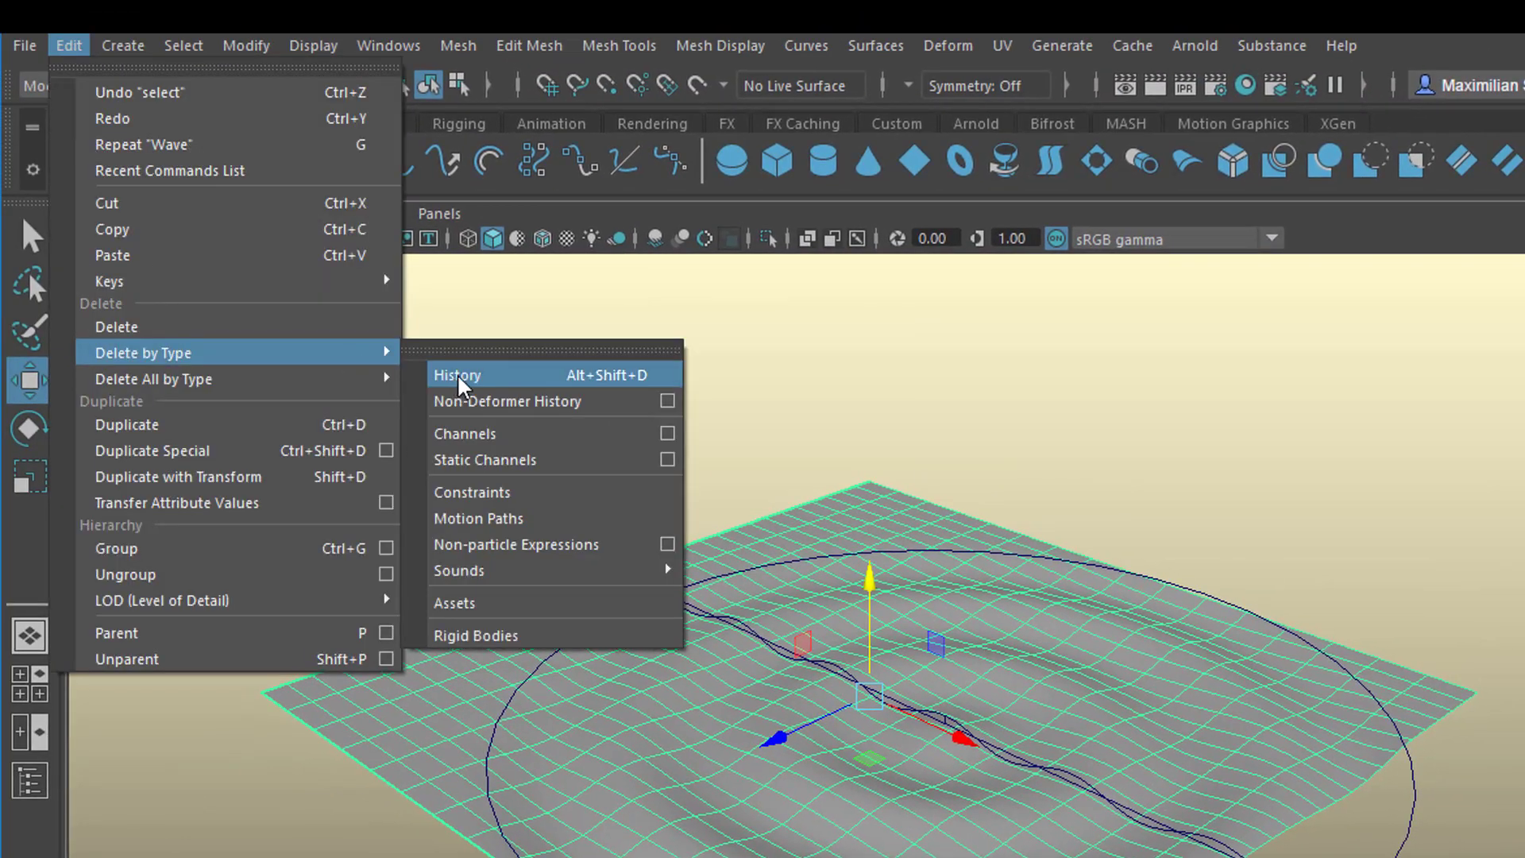
click(436, 378)
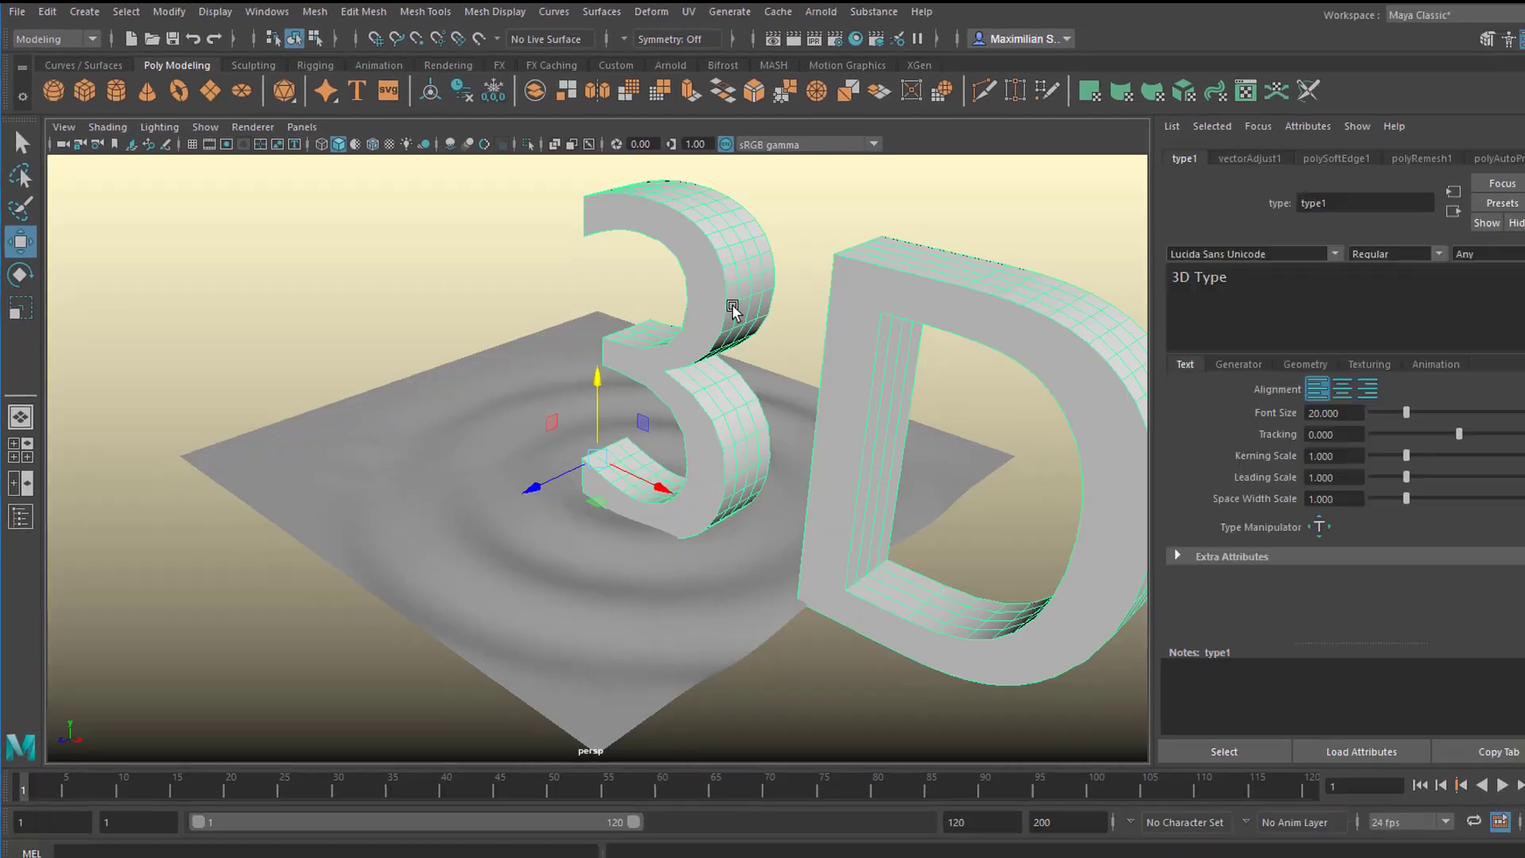
- Set the 3D type object's text to "Ambient" in the Lucida Calligraphy font
text(Am)
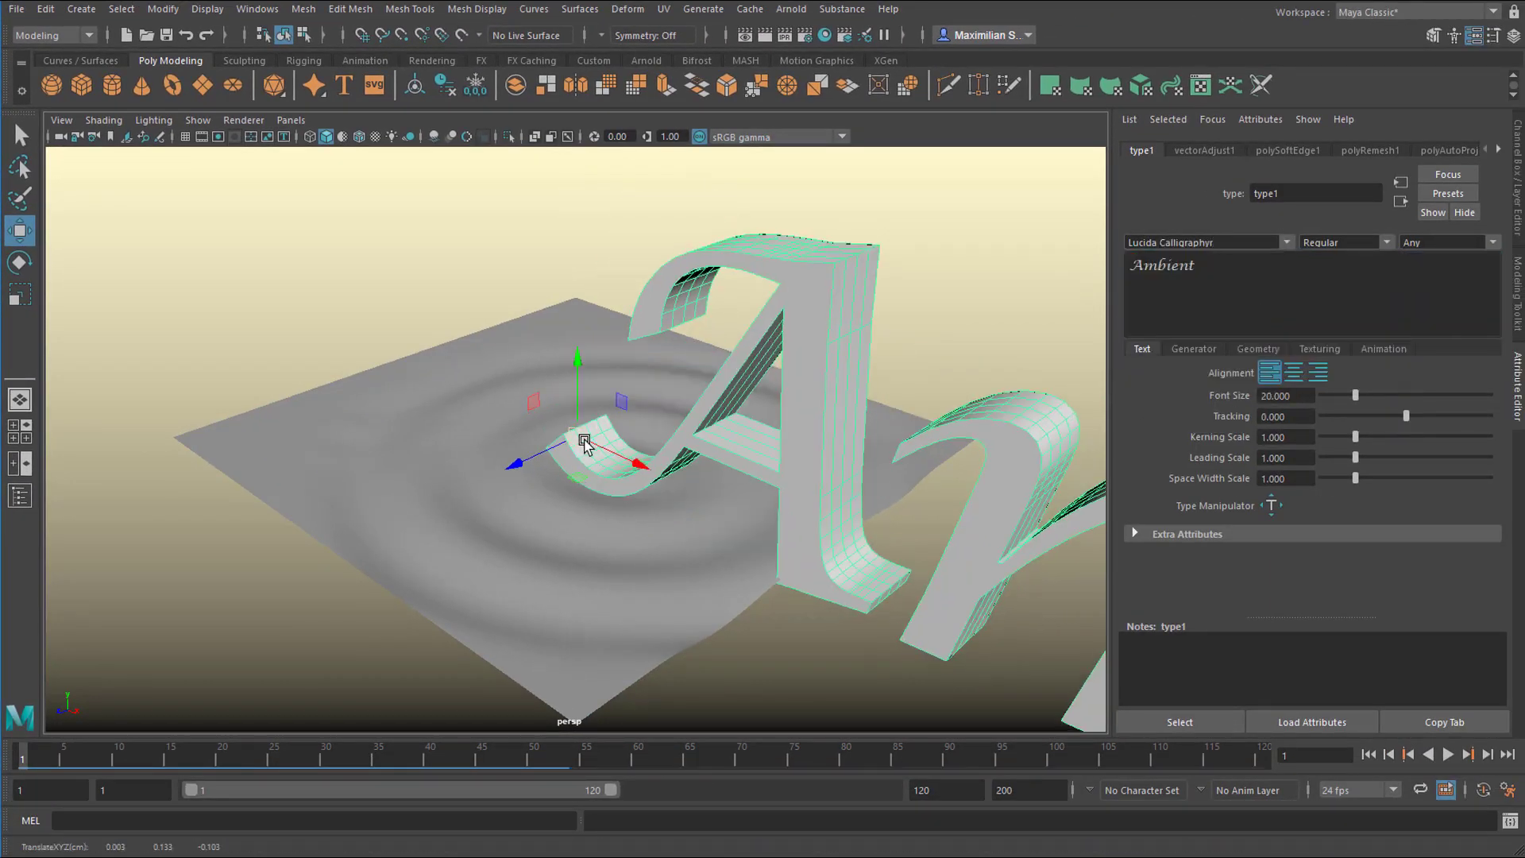
alt+drag(579, 436, 869, 516)
- Create an Arnold area light and scale it up in front of the Ambient text
click(790, 8)
mouse_move(812, 94)
click(1002, 96)
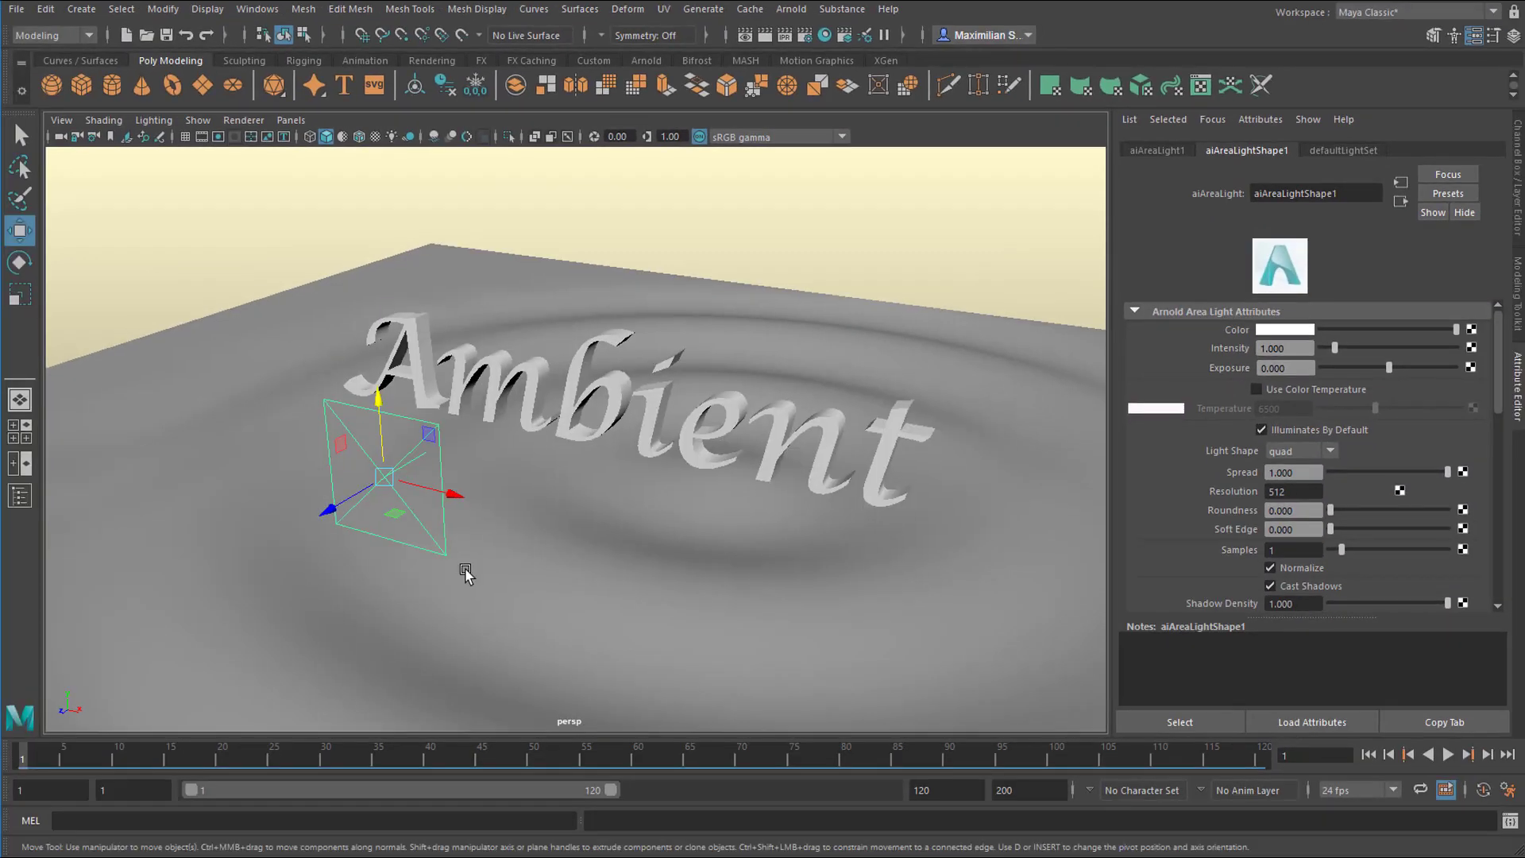
key(r)
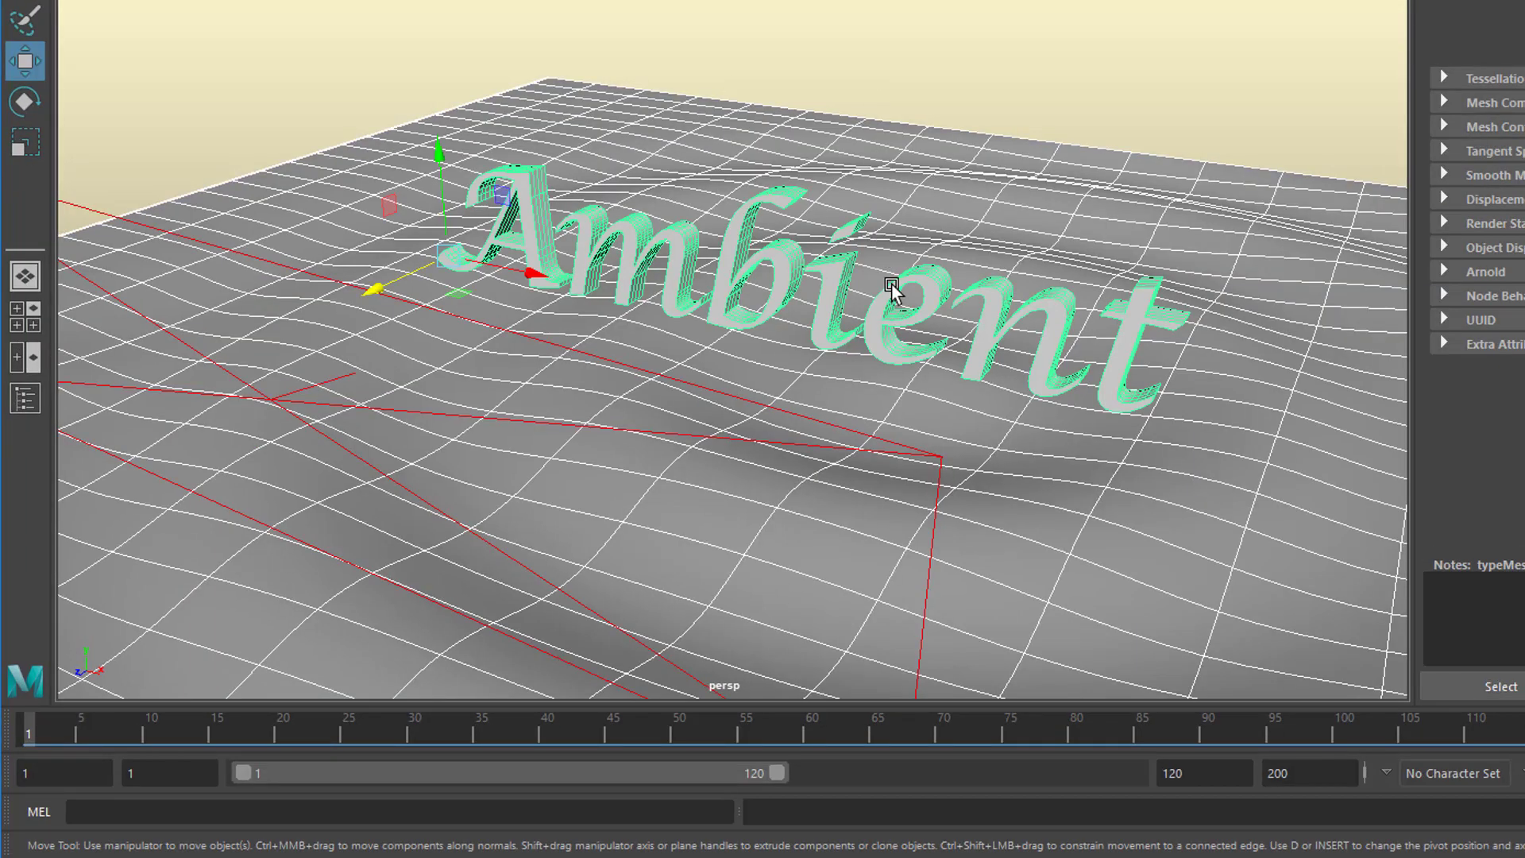
- Assign a new aiStandardSurface material to the text and the rippled plane, and open the Hypershade
right_drag(997, 296, 970, 832)
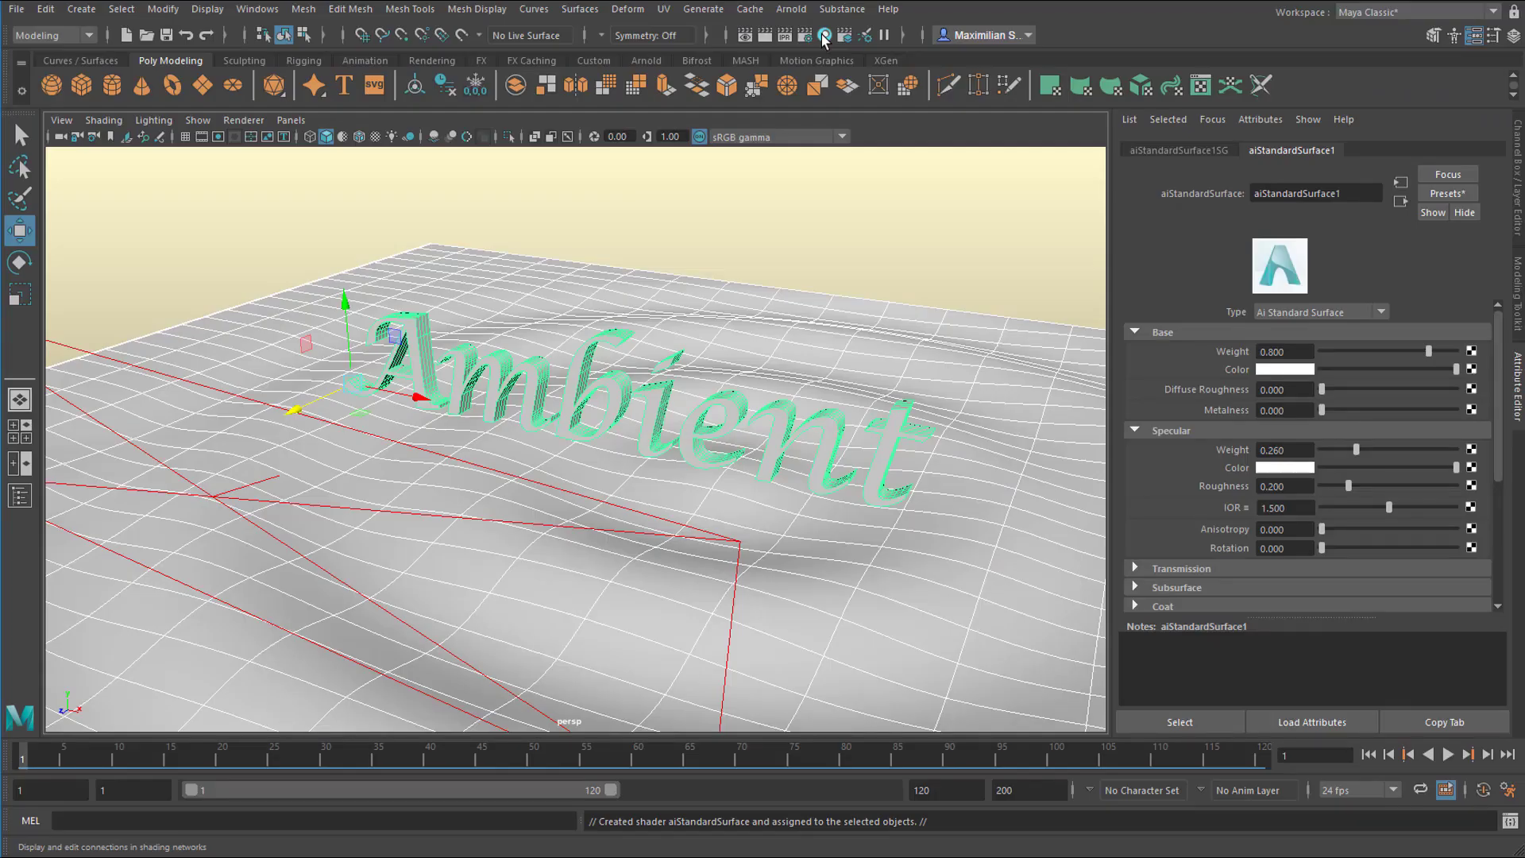
click(823, 35)
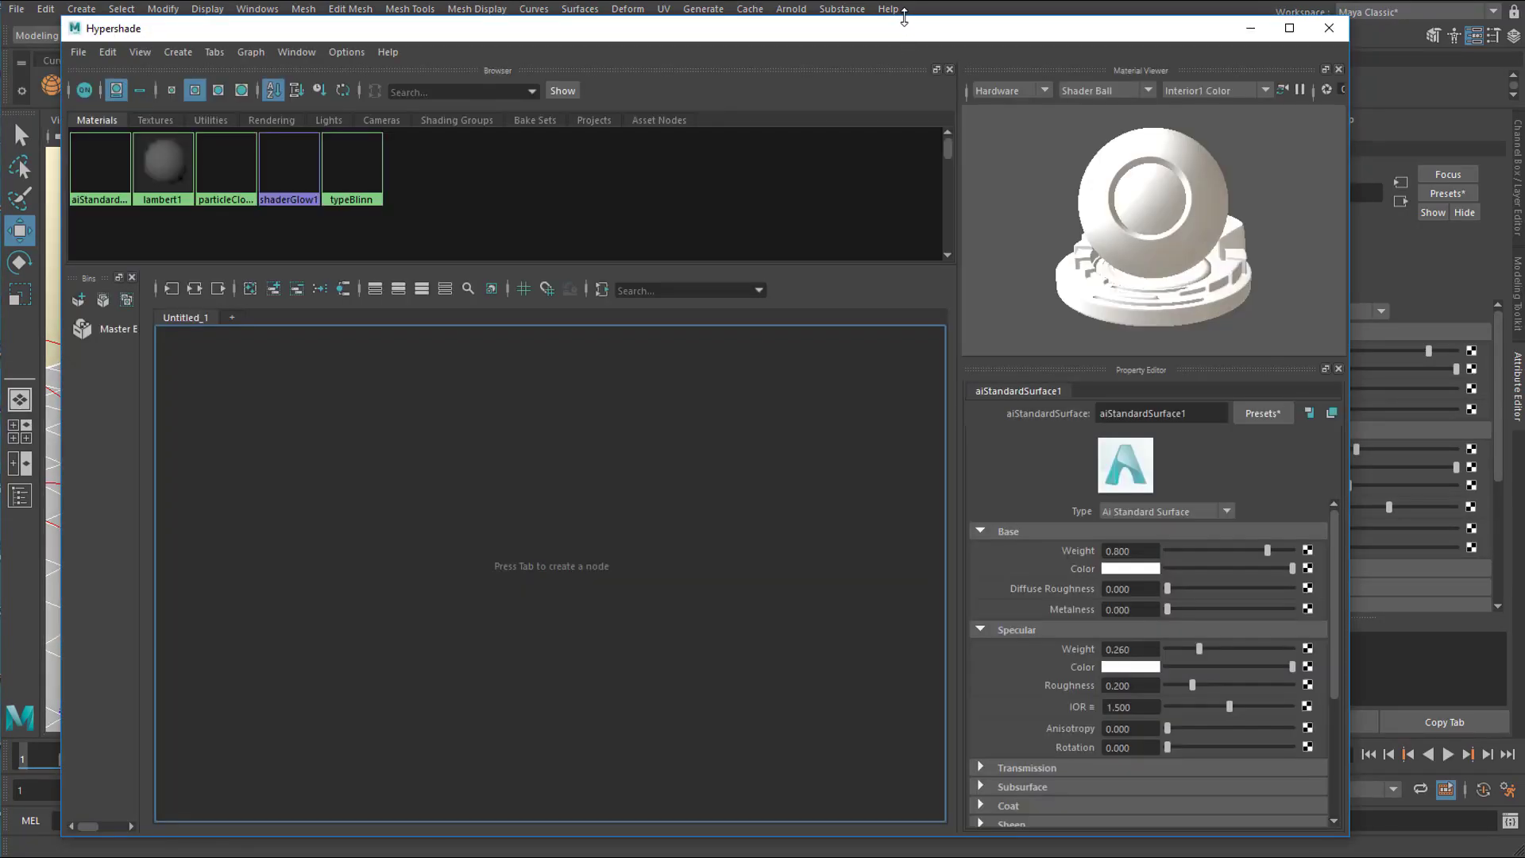
mouse_move(907, 49)
mouse_down()
mouse_move(878, 140)
mouse_move(913, 60)
mouse_up()
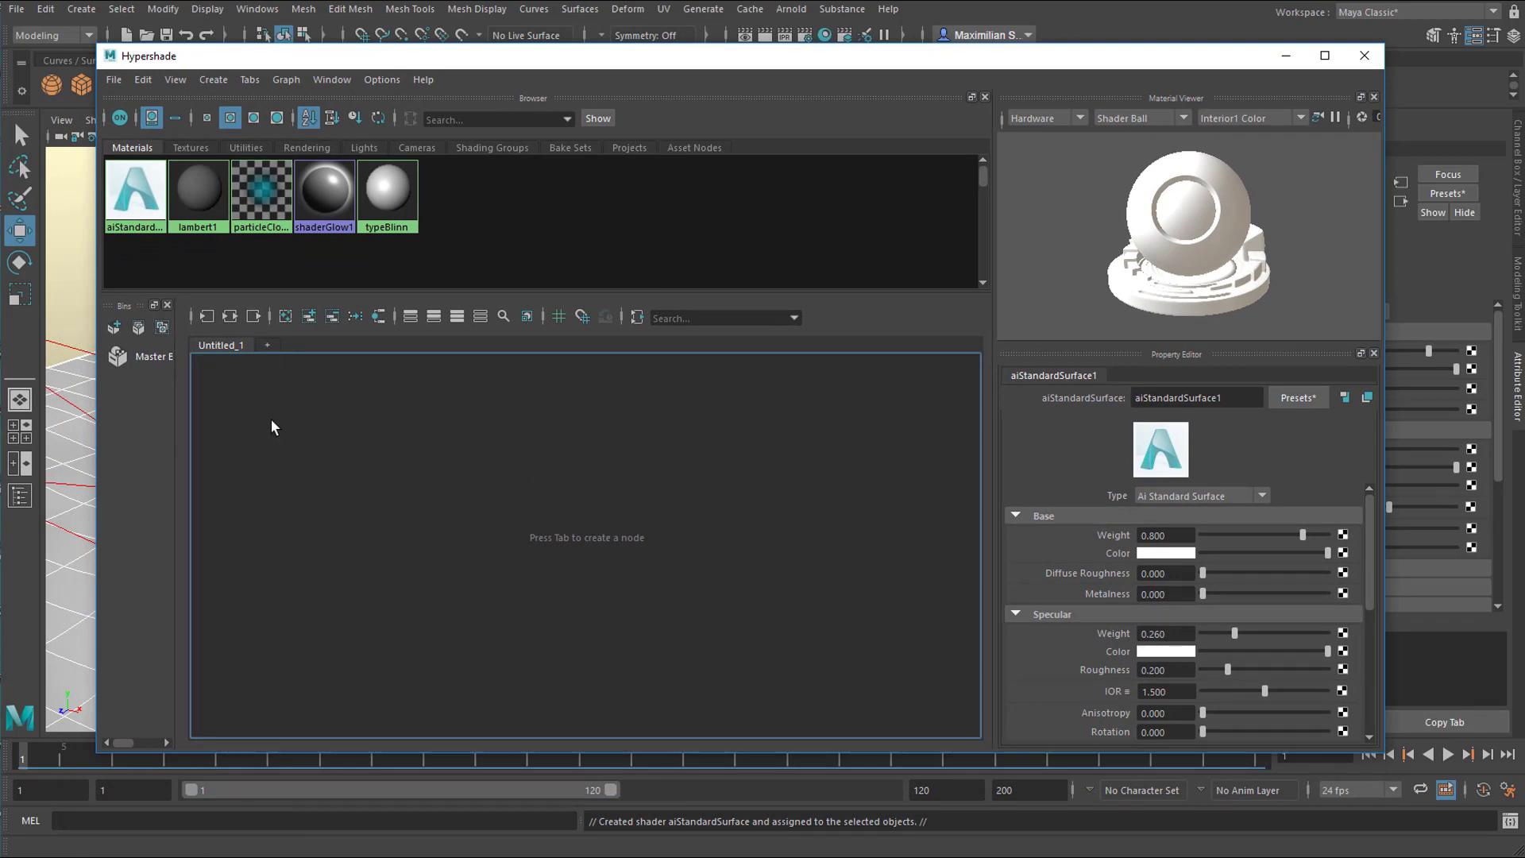
- Graph the input and output connections of aiStandardSurface1 and rearrange the material and shading group nodes in the work area
click(138, 197)
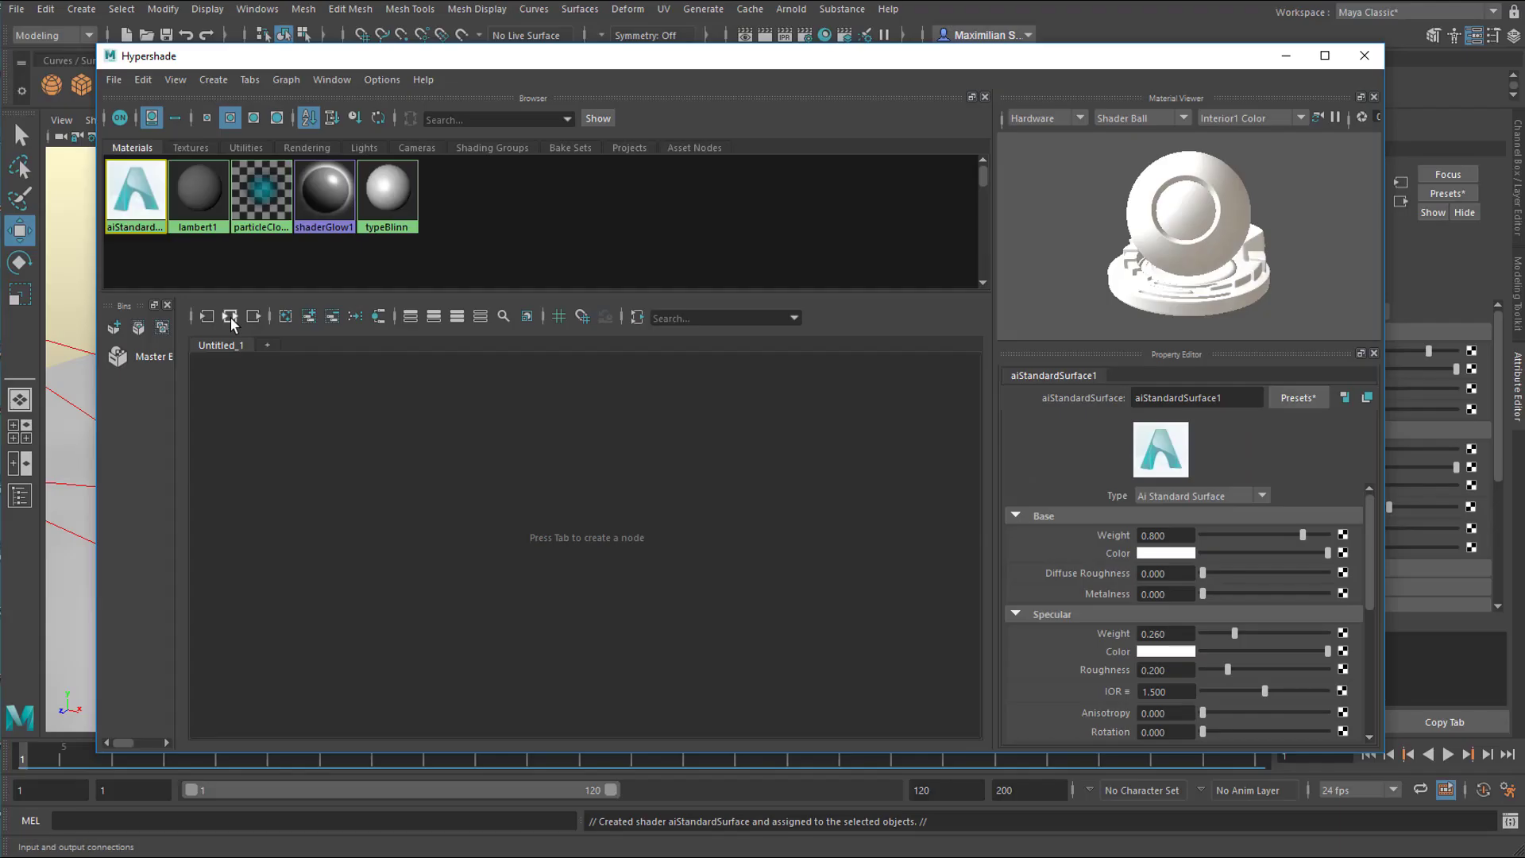
click(230, 318)
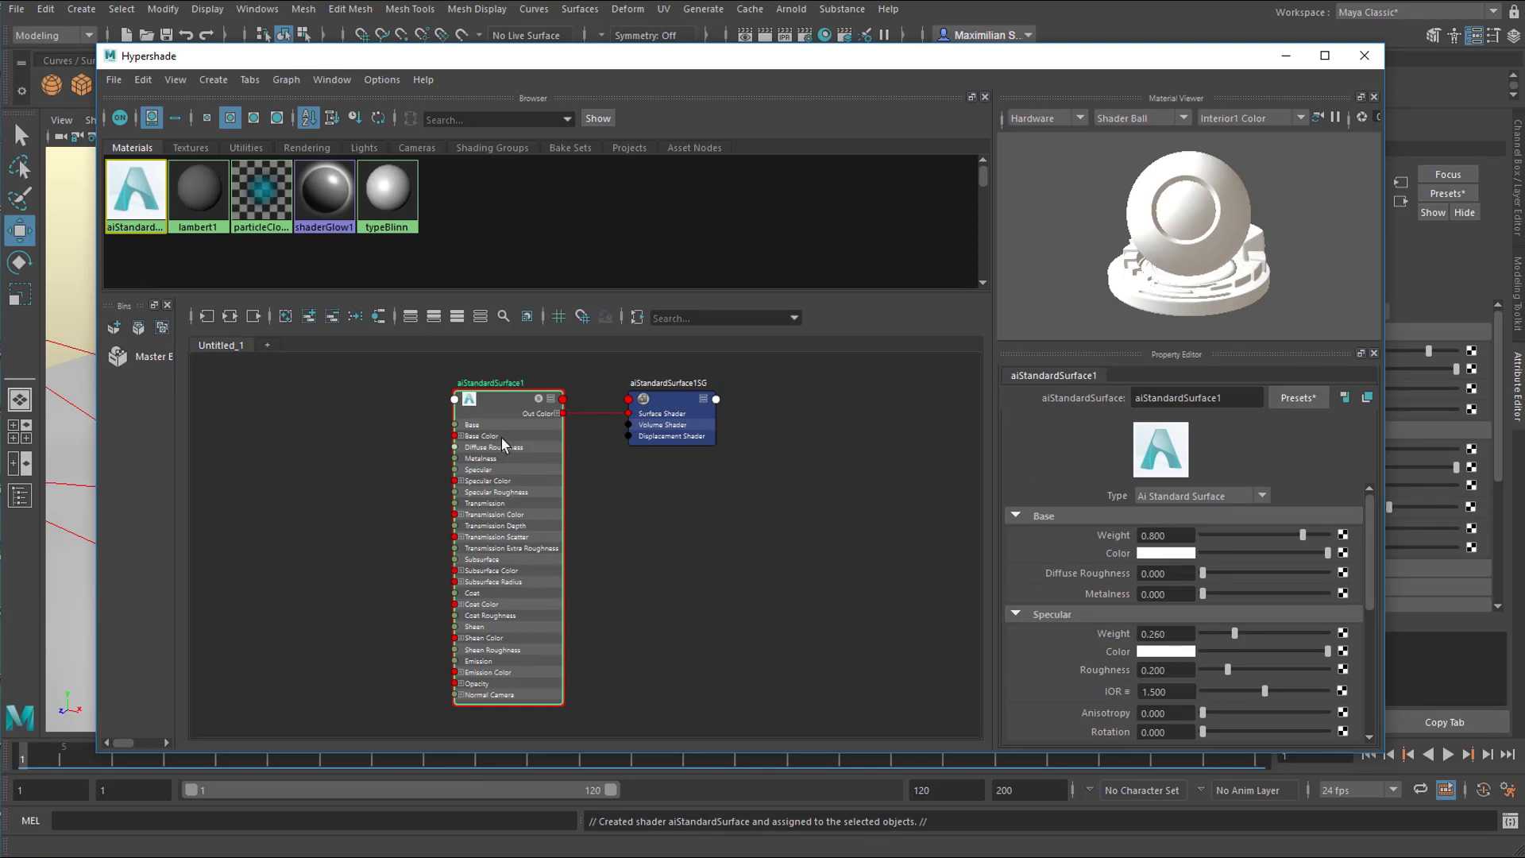
drag(677, 395, 801, 431)
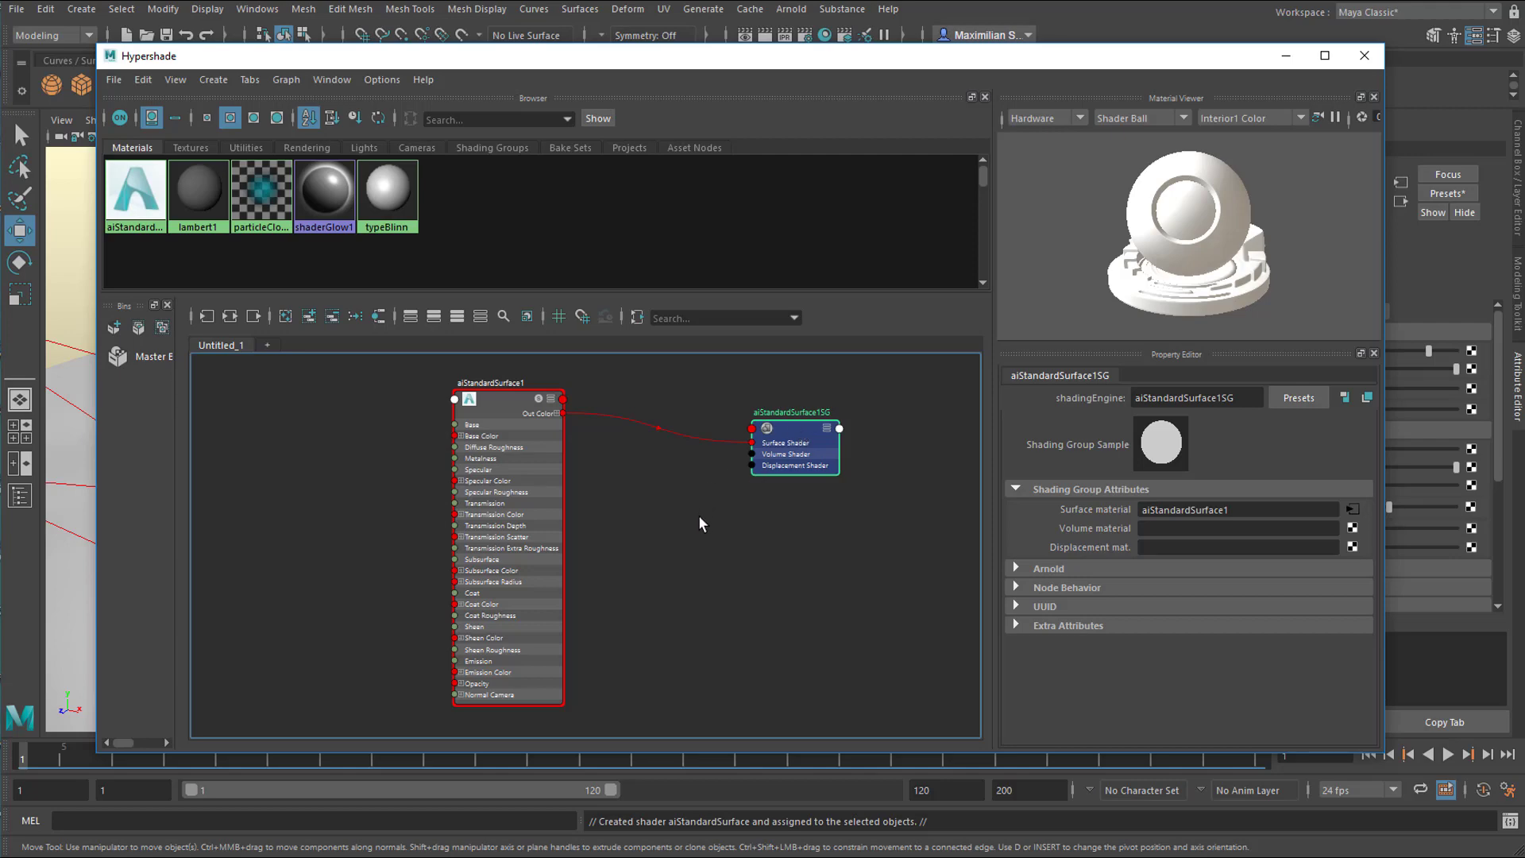
drag(503, 390, 615, 393)
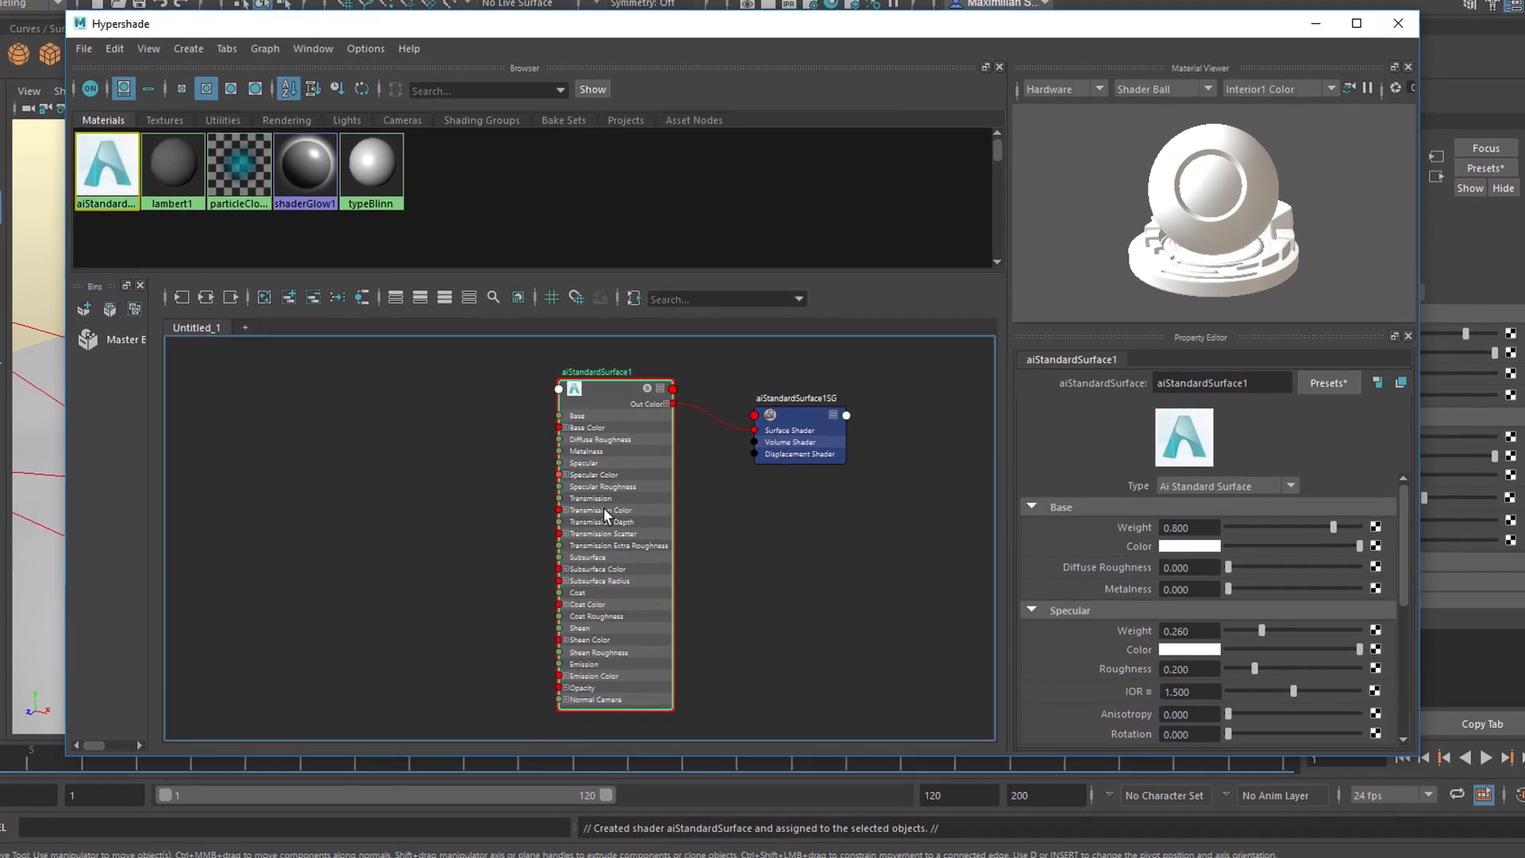
- Examine the input attributes of the aiStandardSurface1 node in the Hypershade graph
alt+right_drag(423, 513, 800, 529)
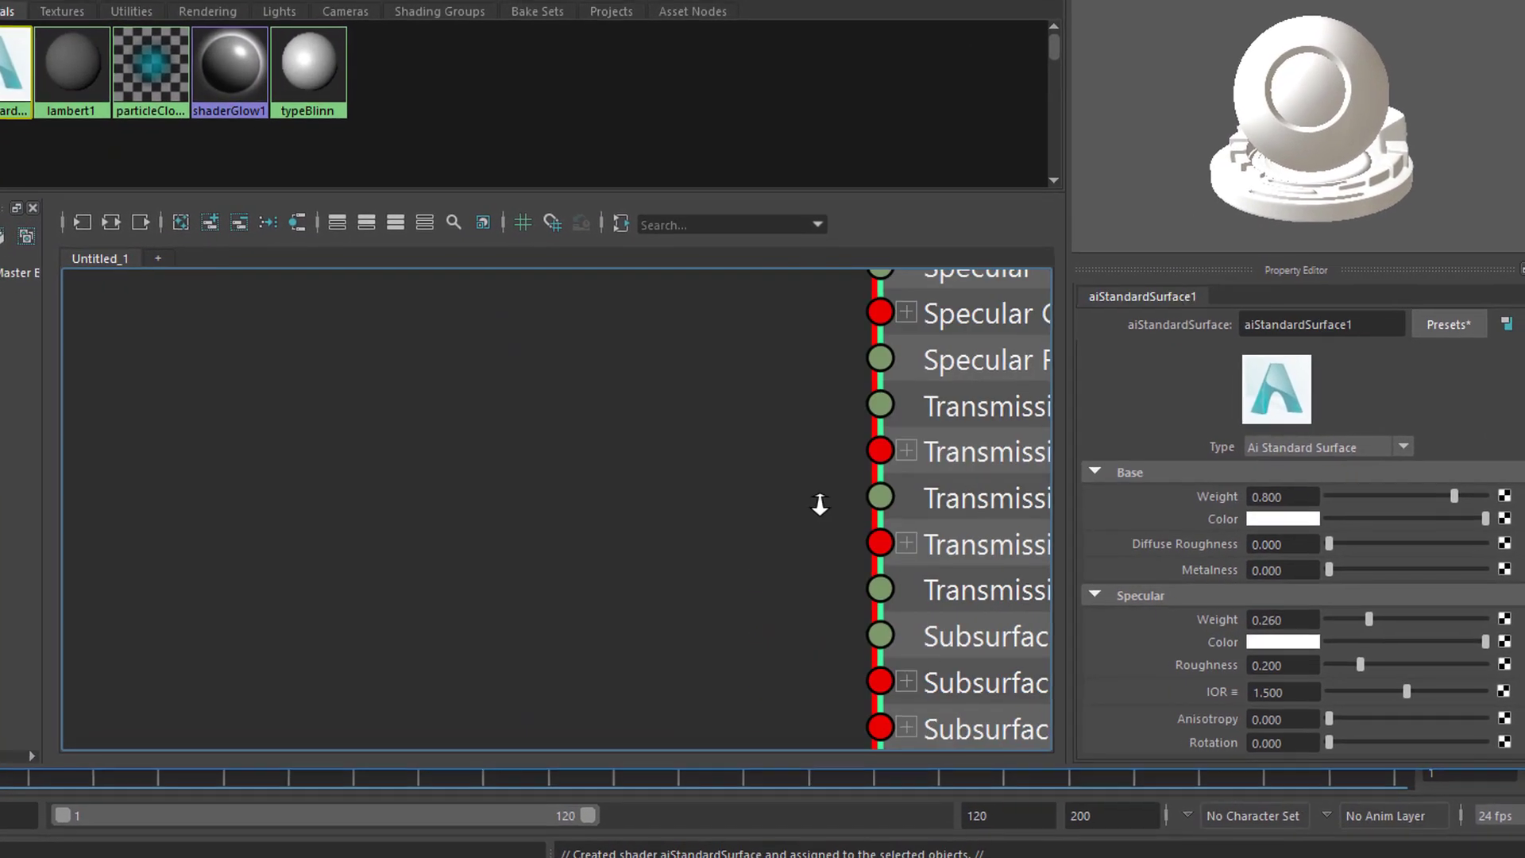
alt+middle_drag(1002, 403, 566, 654)
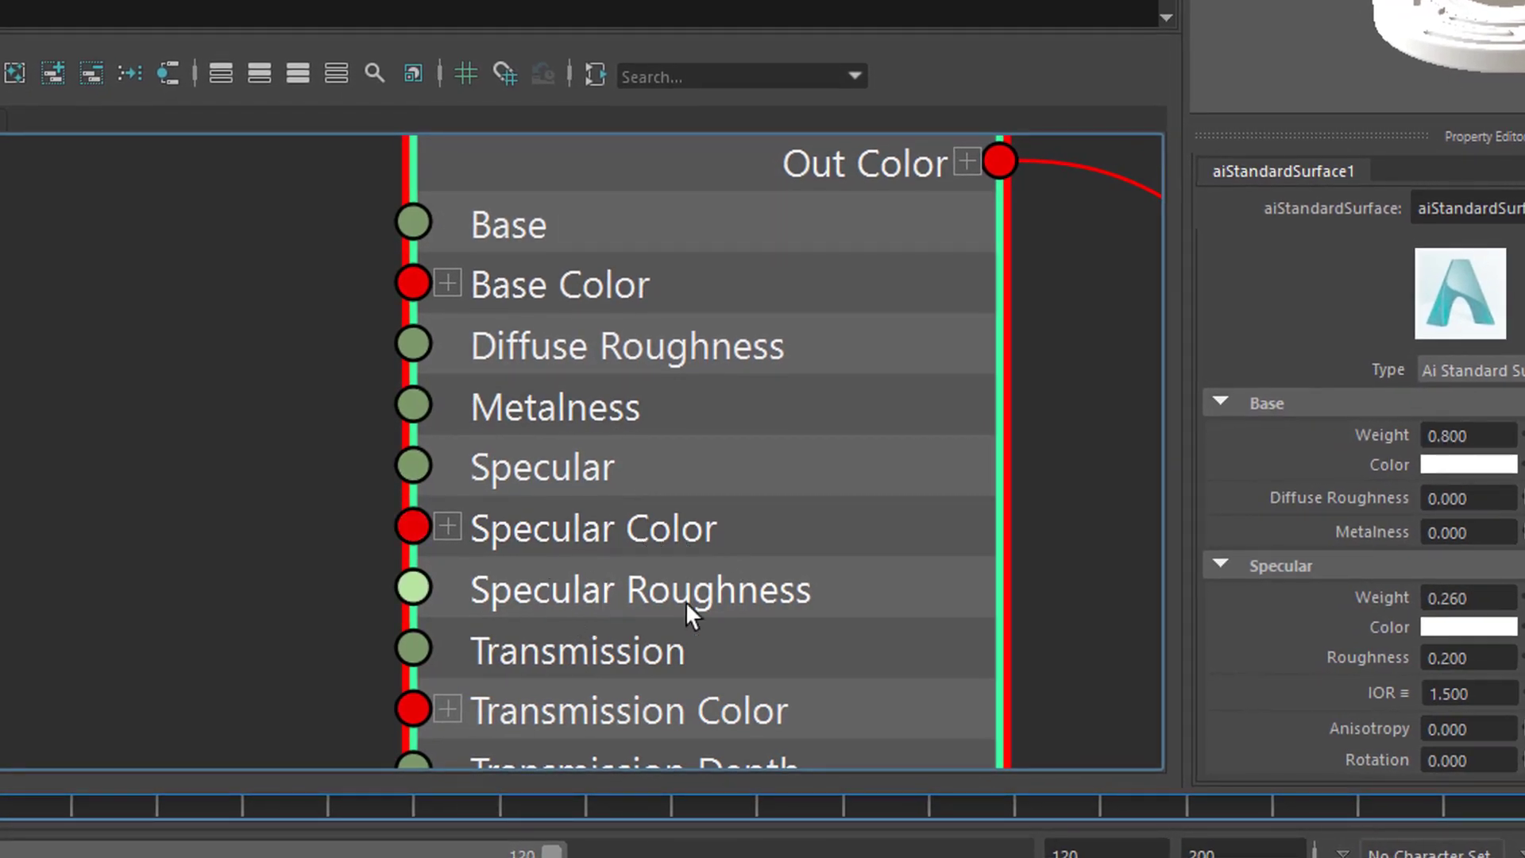
alt+right_drag(294, 459, 54, 529)
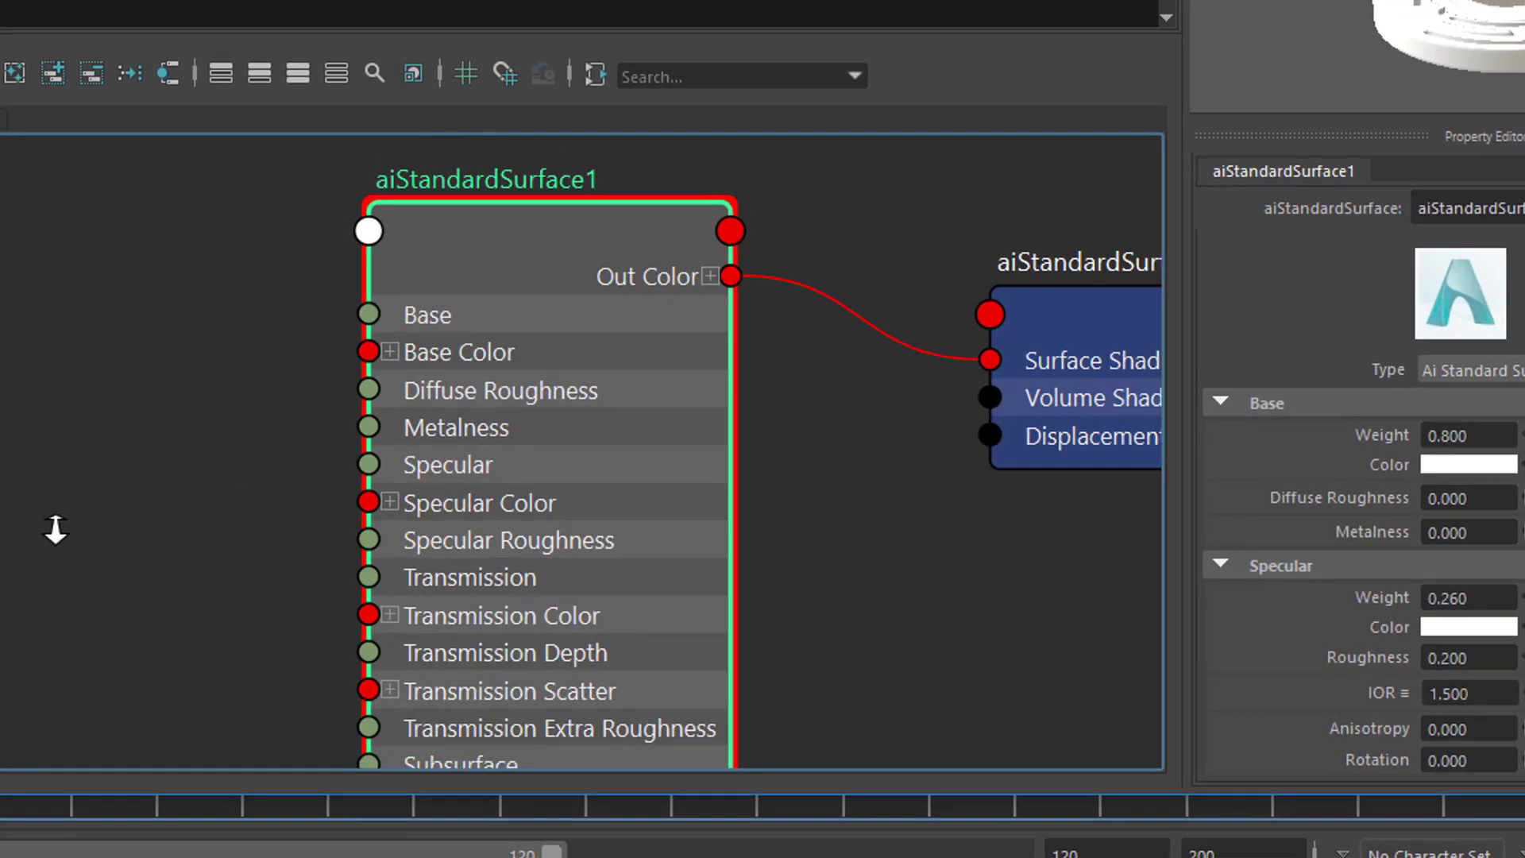
alt+right_drag(282, 499, 158, 515)
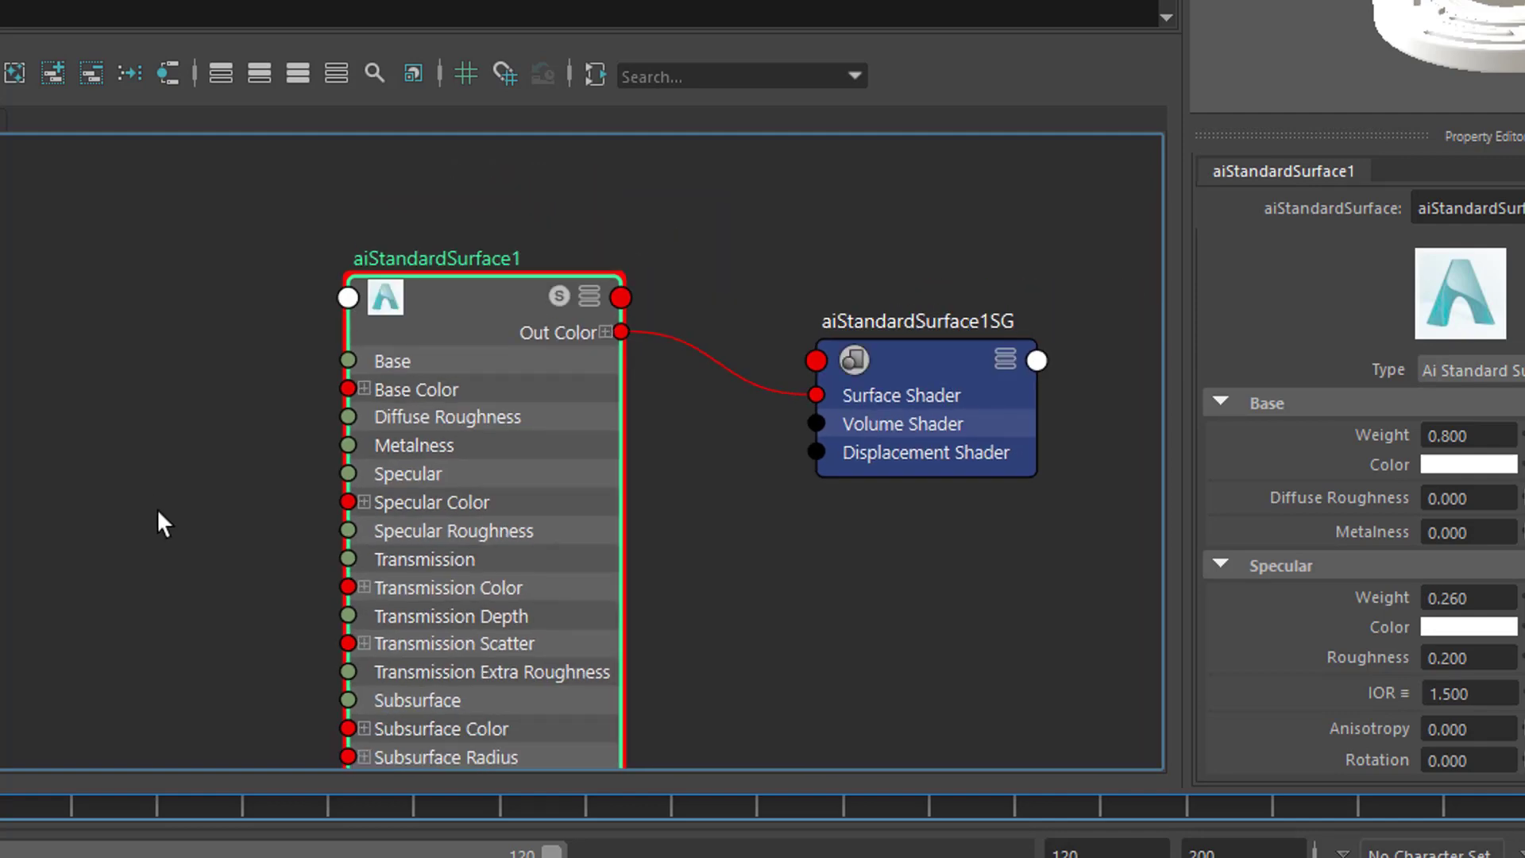
alt+middle_drag(157, 514, 351, 367)
alt+right_drag(350, 368, 176, 418)
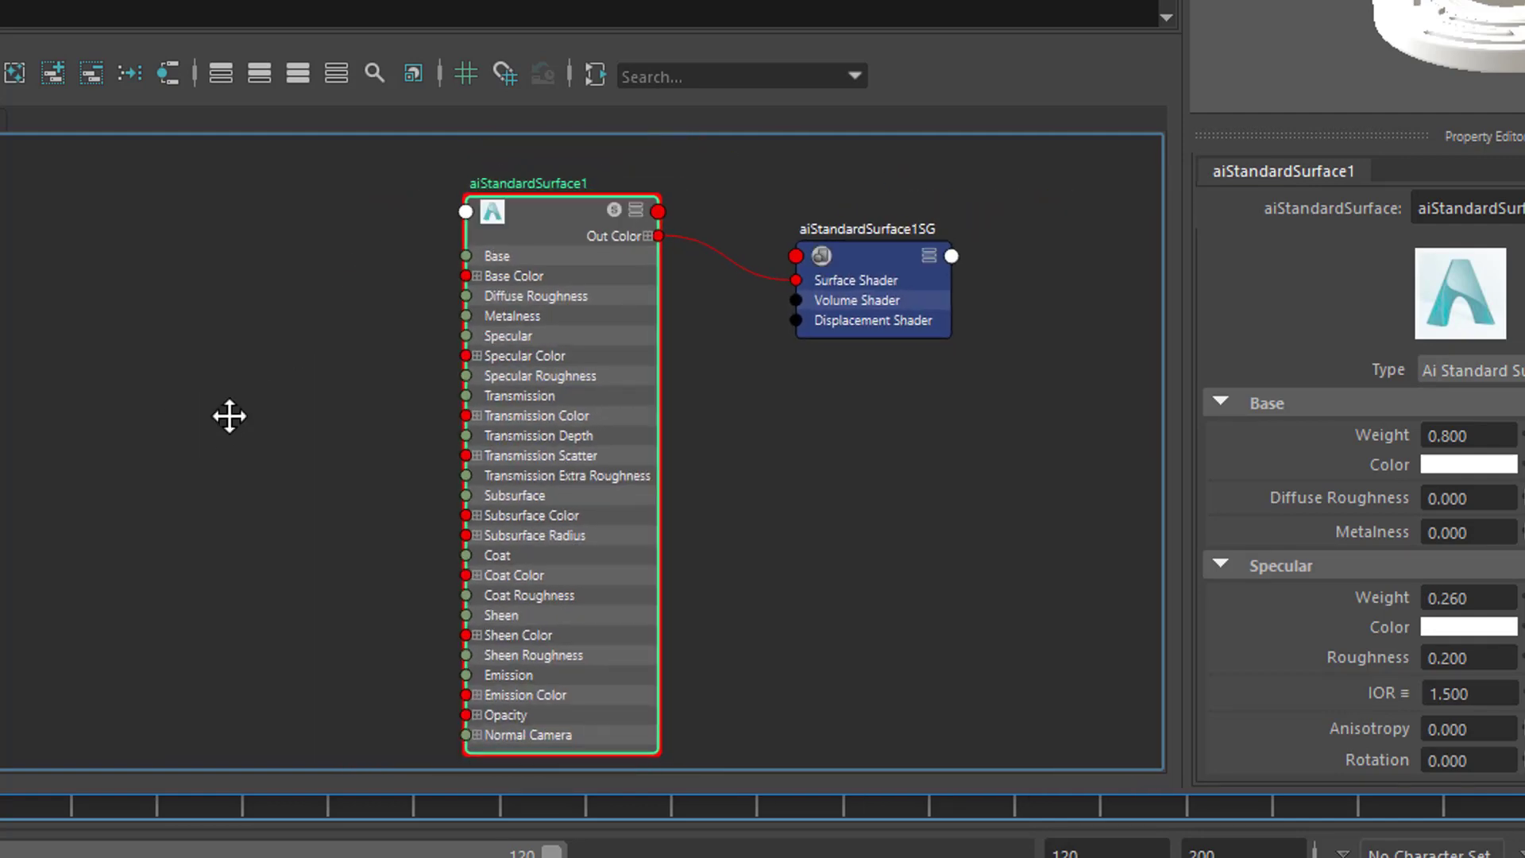
alt+middle_drag(229, 416, 301, 409)
alt+right_drag(231, 429, 321, 430)
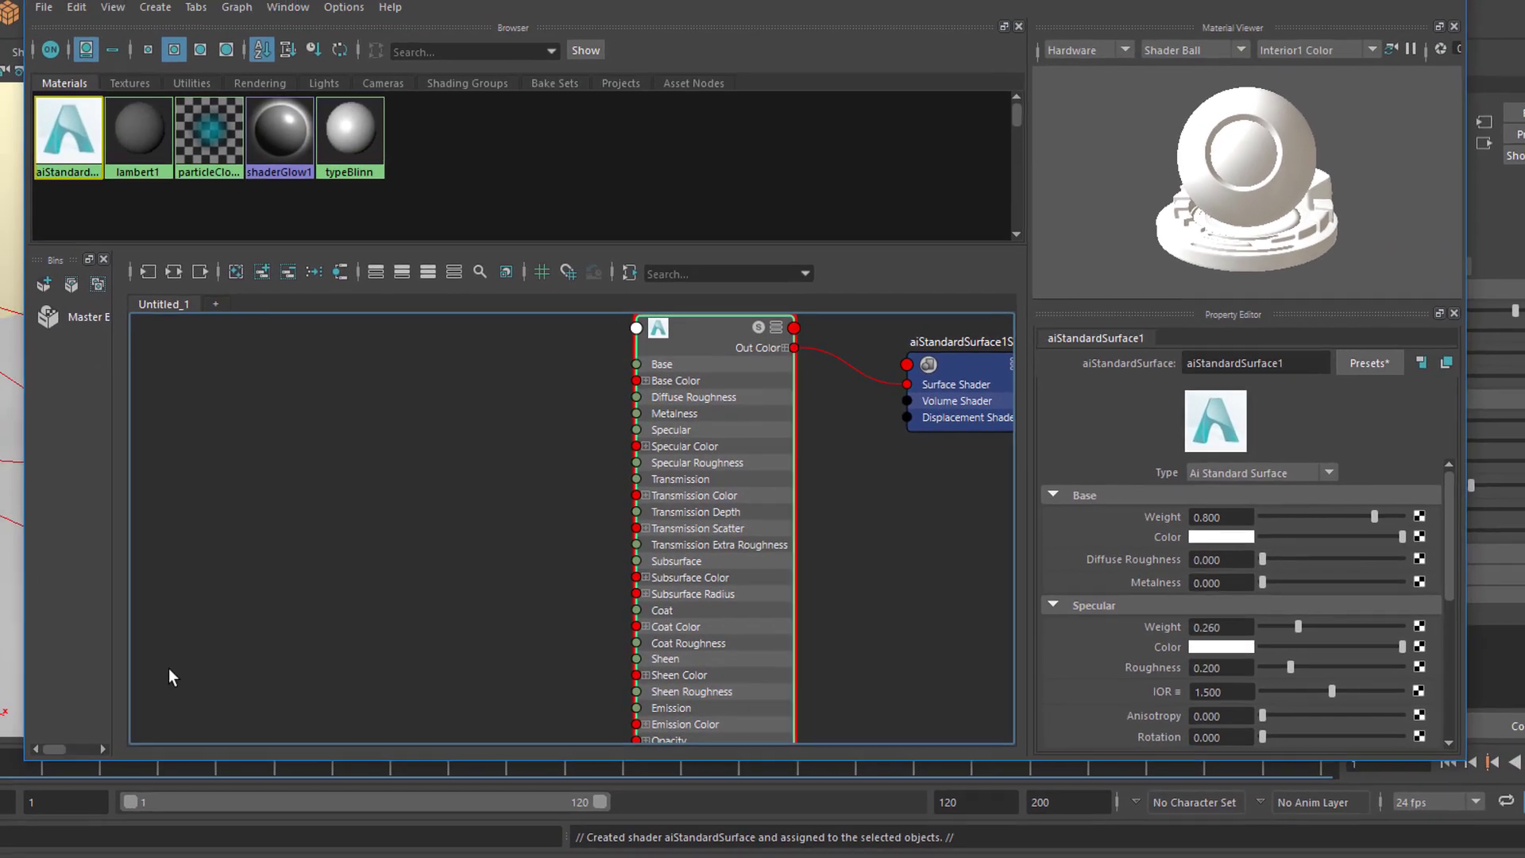
- Switch to the File Explorer window of the 81_forest_roots folder and place it so the Hypershade graph stays partly exposed
mouse_move(101, 851)
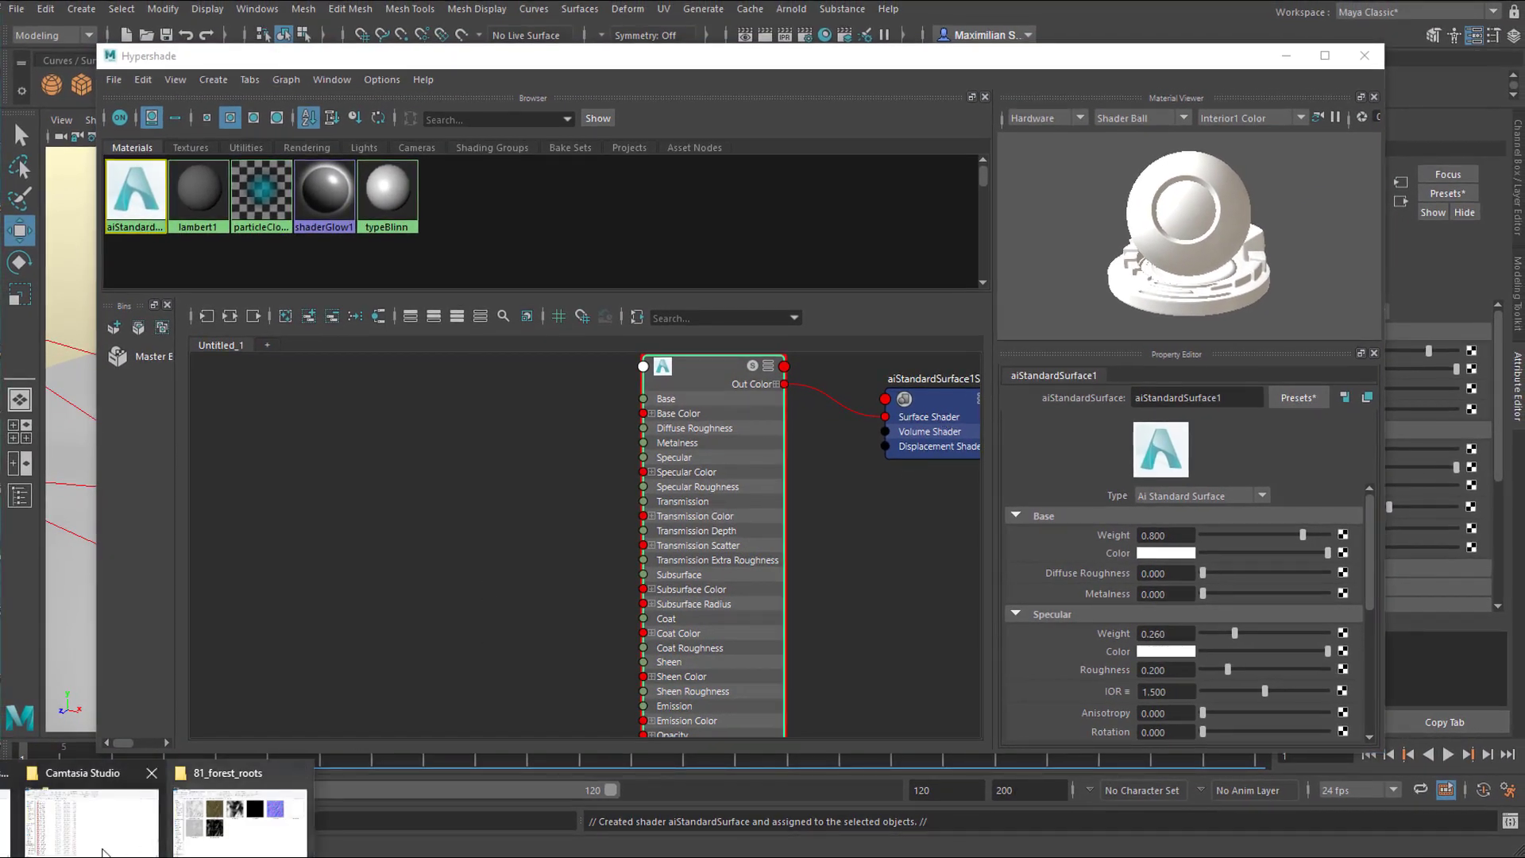
click(232, 827)
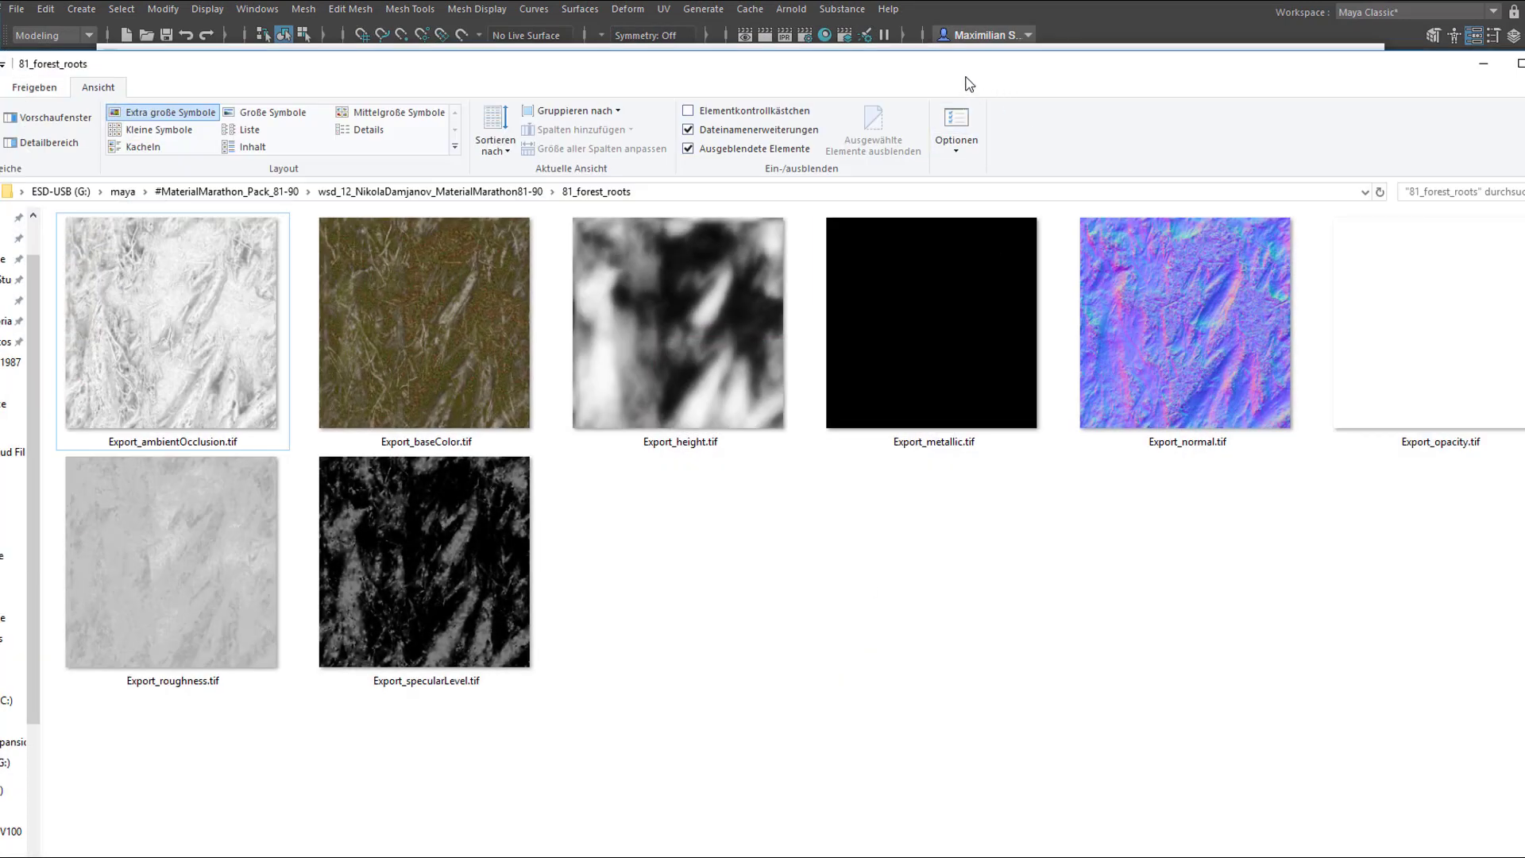
drag(965, 77, 1109, 152)
drag(1361, 176, 1413, 193)
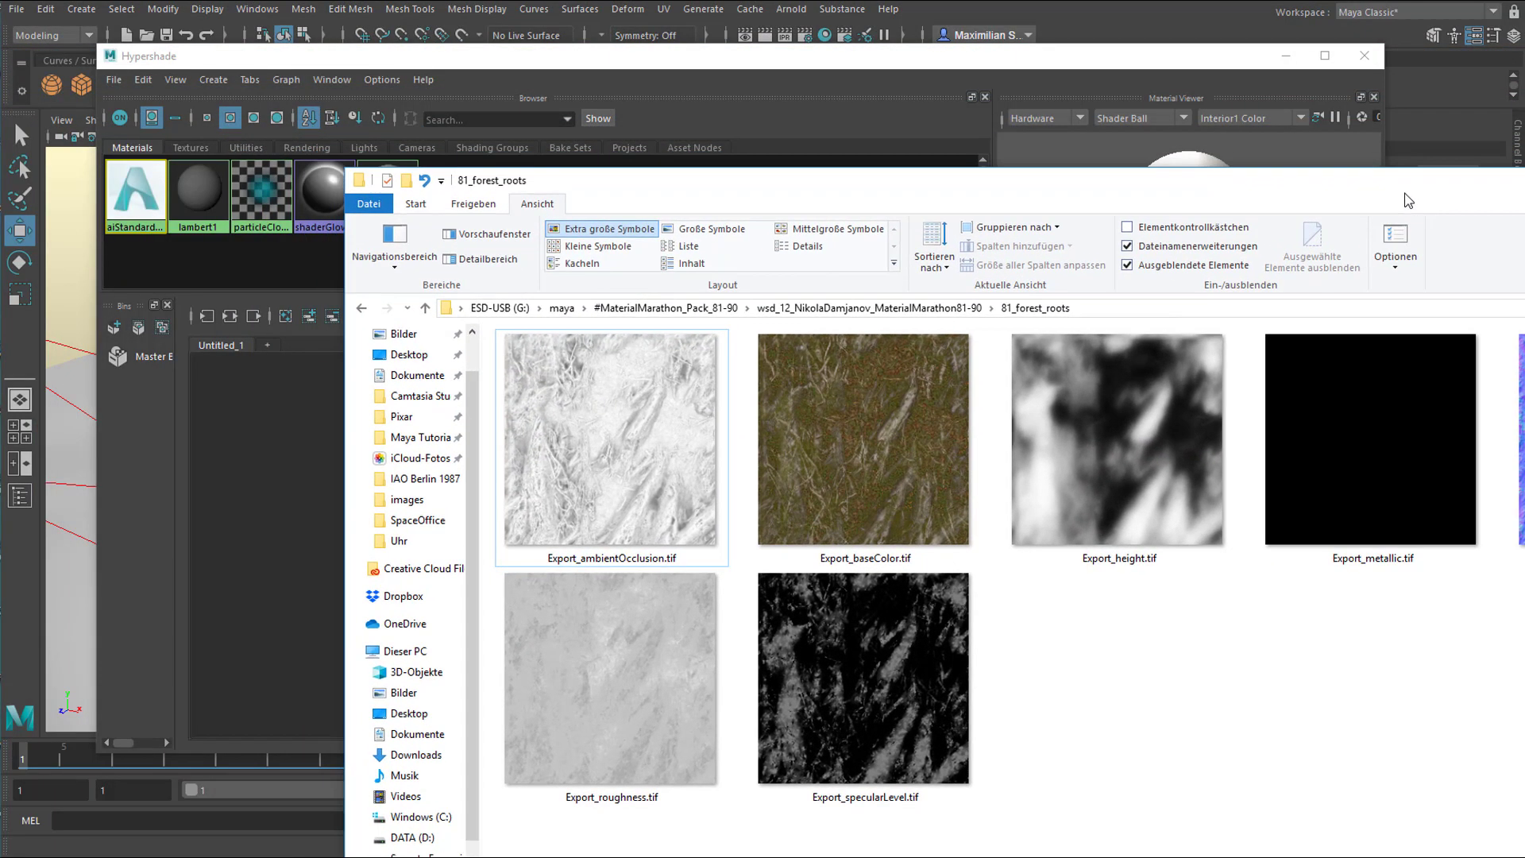
- Import Export_baseColor.tif and Export_ambientOcclusion.tif into the Hypershade graph as texture nodes
click(893, 459)
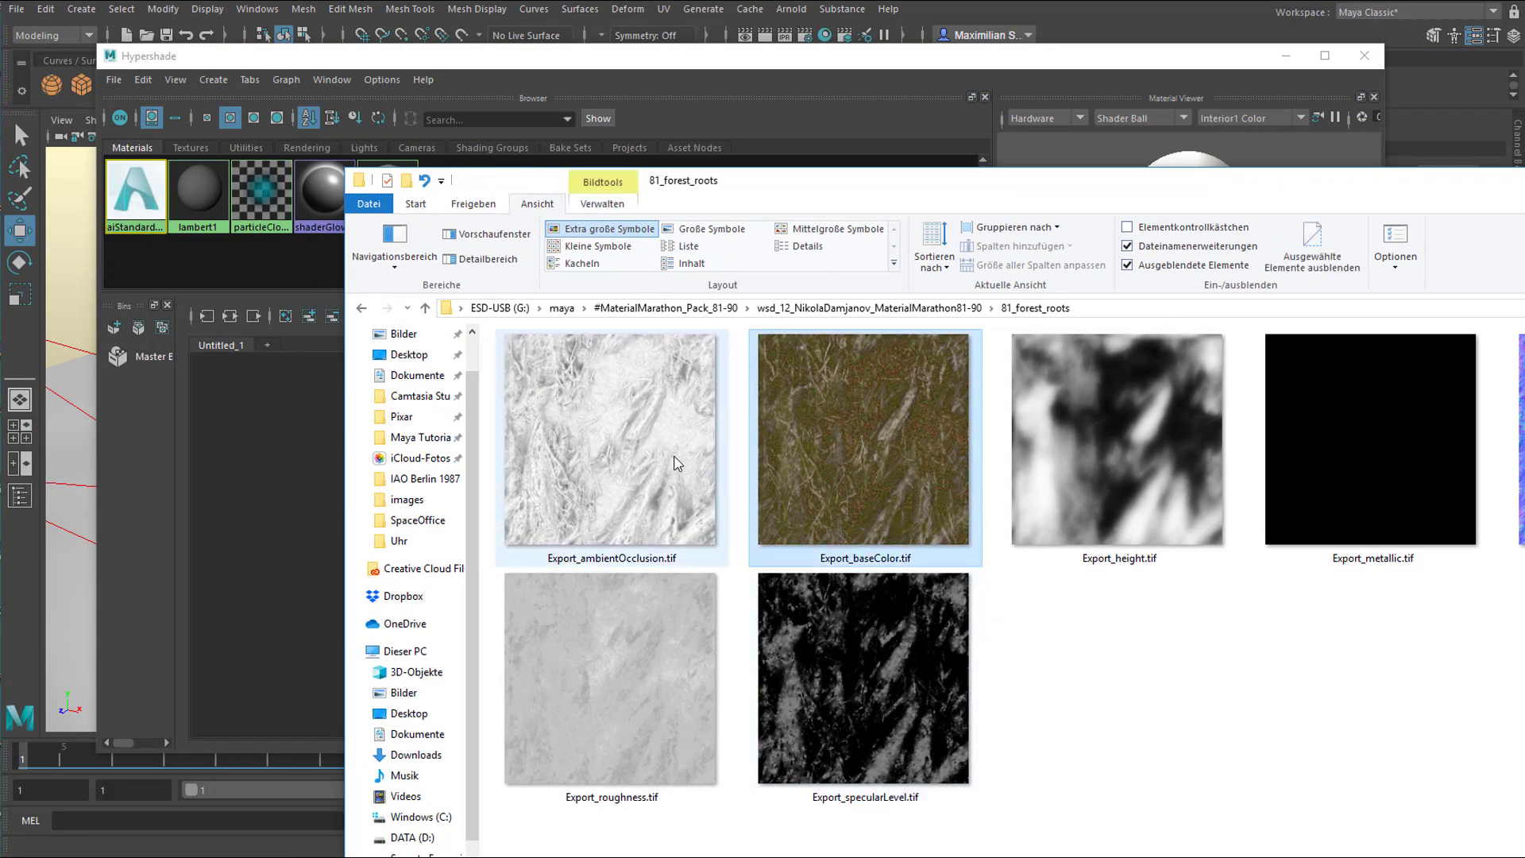
ctrl+click(707, 466)
drag(630, 446, 283, 487)
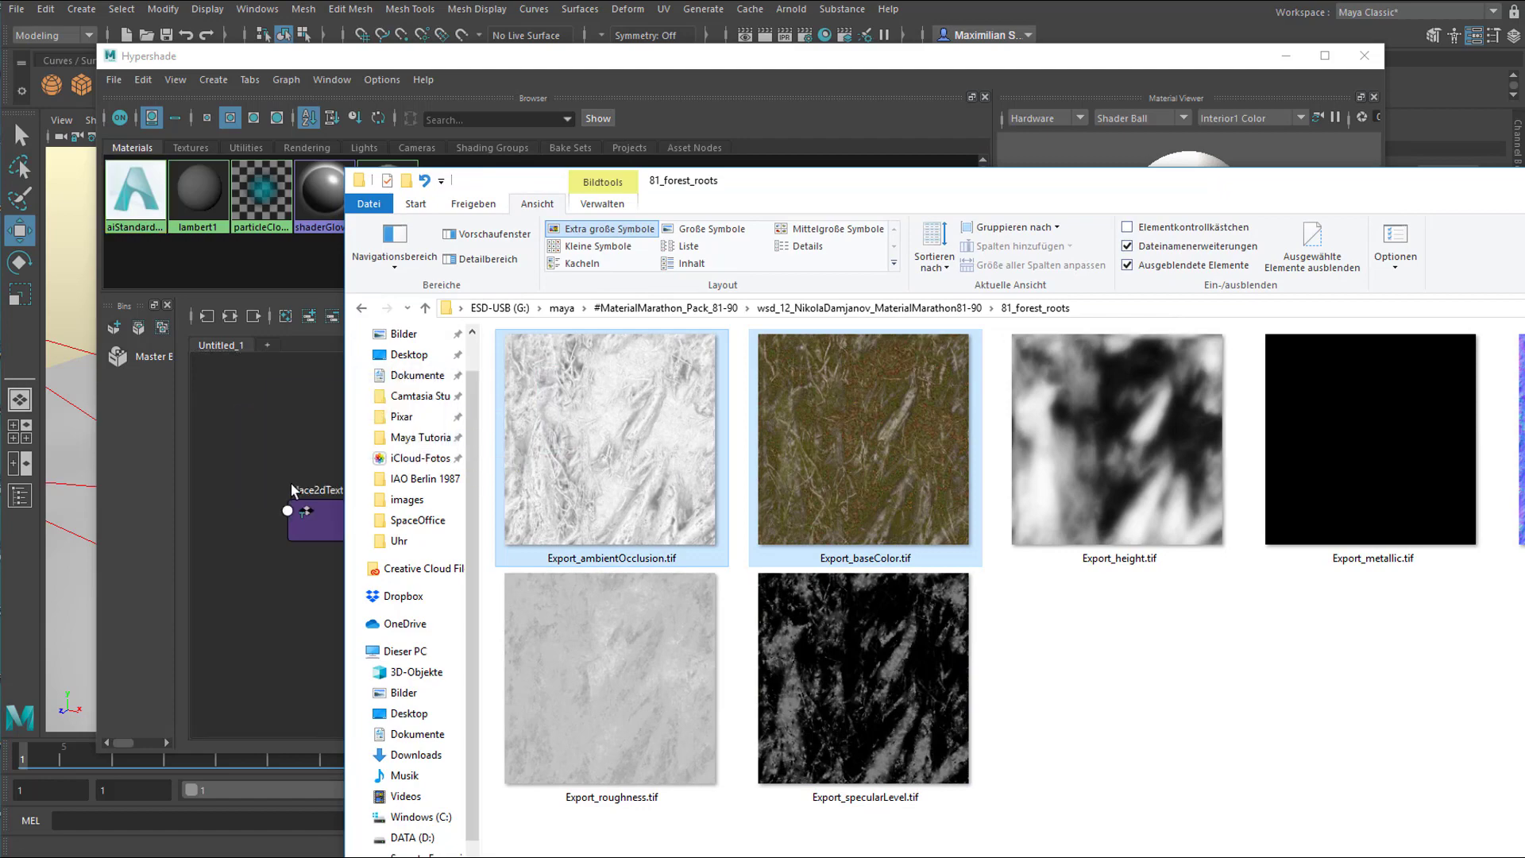
- Arrange both texture nodes and their place2dTexture nodes in two separate rows beside the aiStandardSurface1 node
drag(1184, 193, 865, 202)
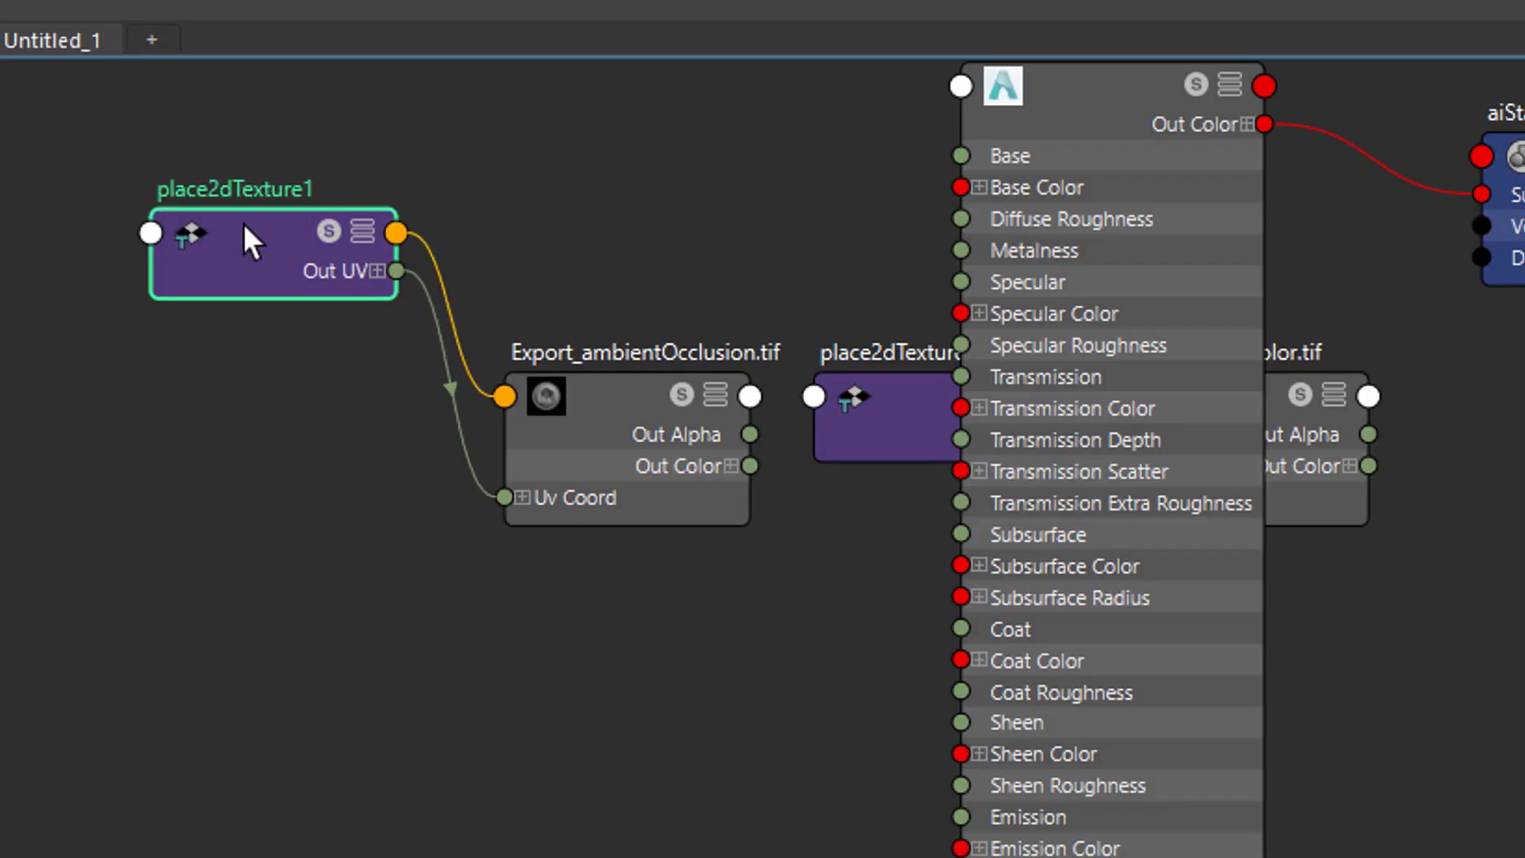
drag(596, 397, 551, 216)
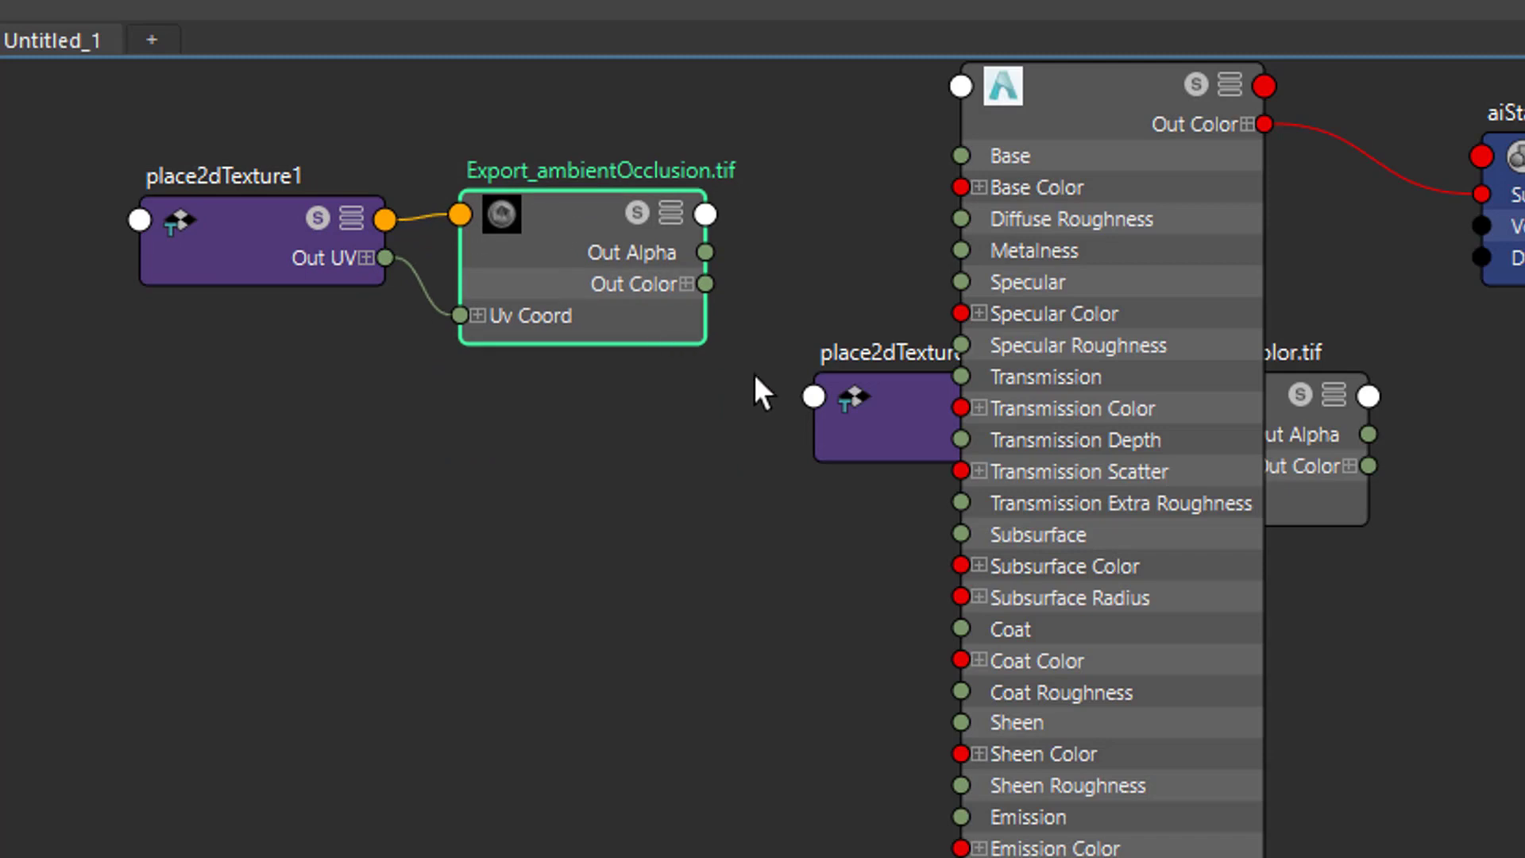
drag(884, 379, 133, 506)
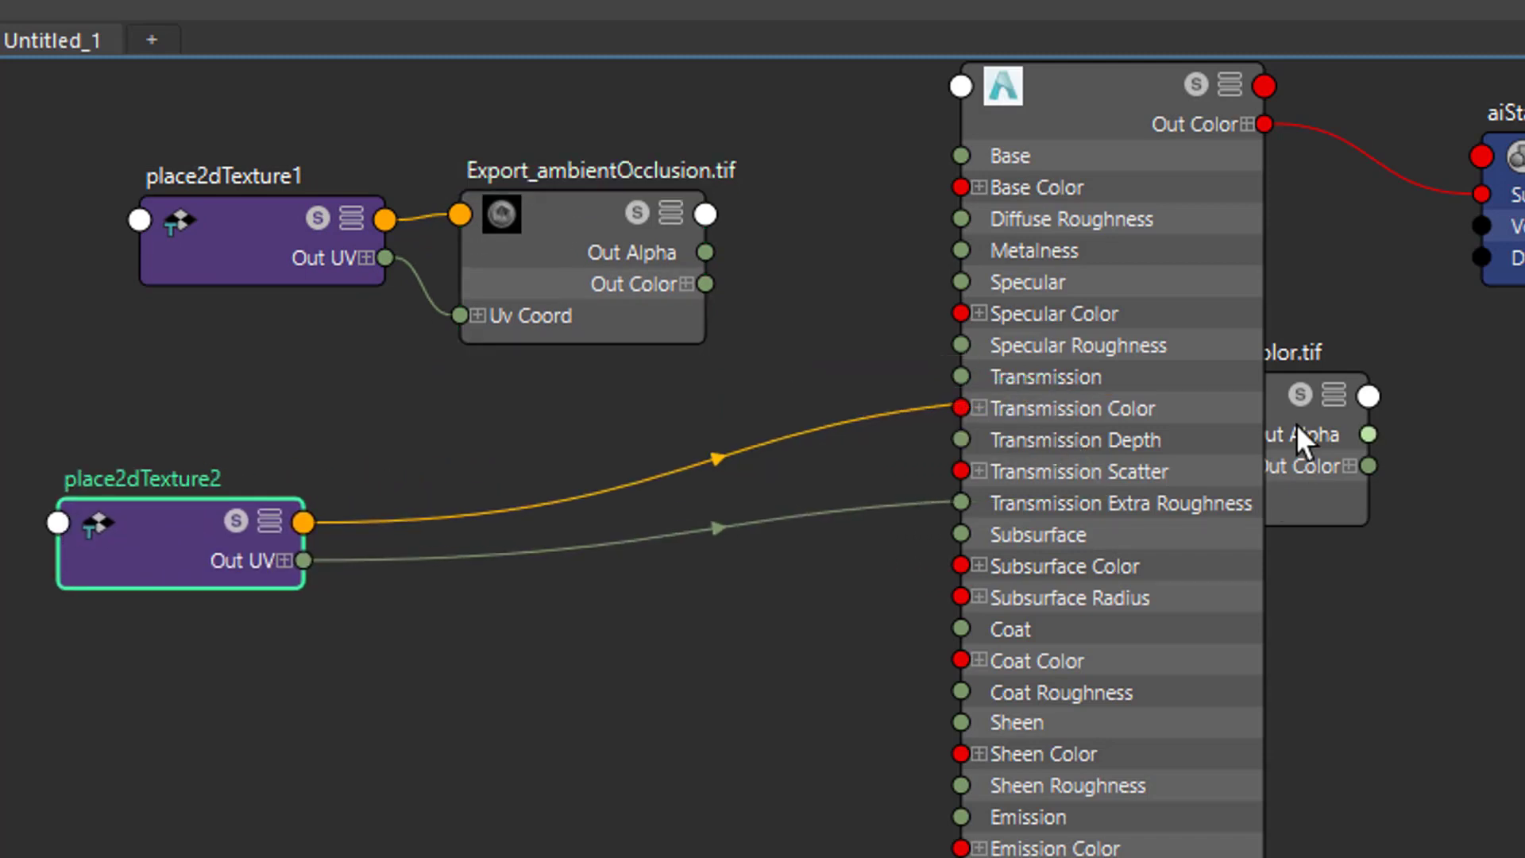
drag(1285, 389, 610, 475)
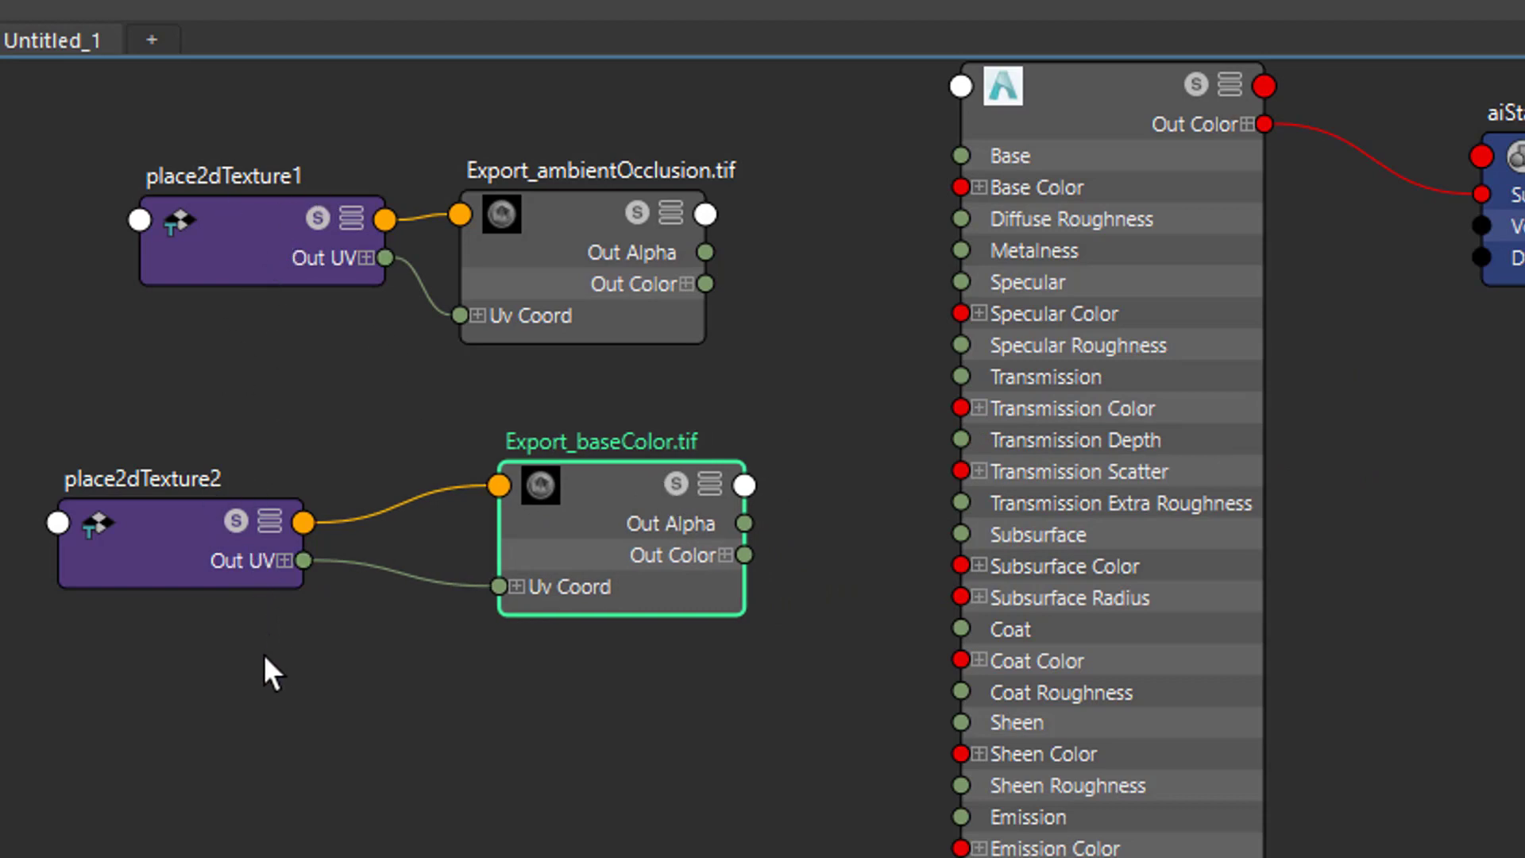
- Delete the place2dTexture2 node feeding Export_baseColor.tif and shift place2dTexture1 slightly away from Export_ambientOcclusion.tif
drag(196, 456, 199, 629)
key(Delete)
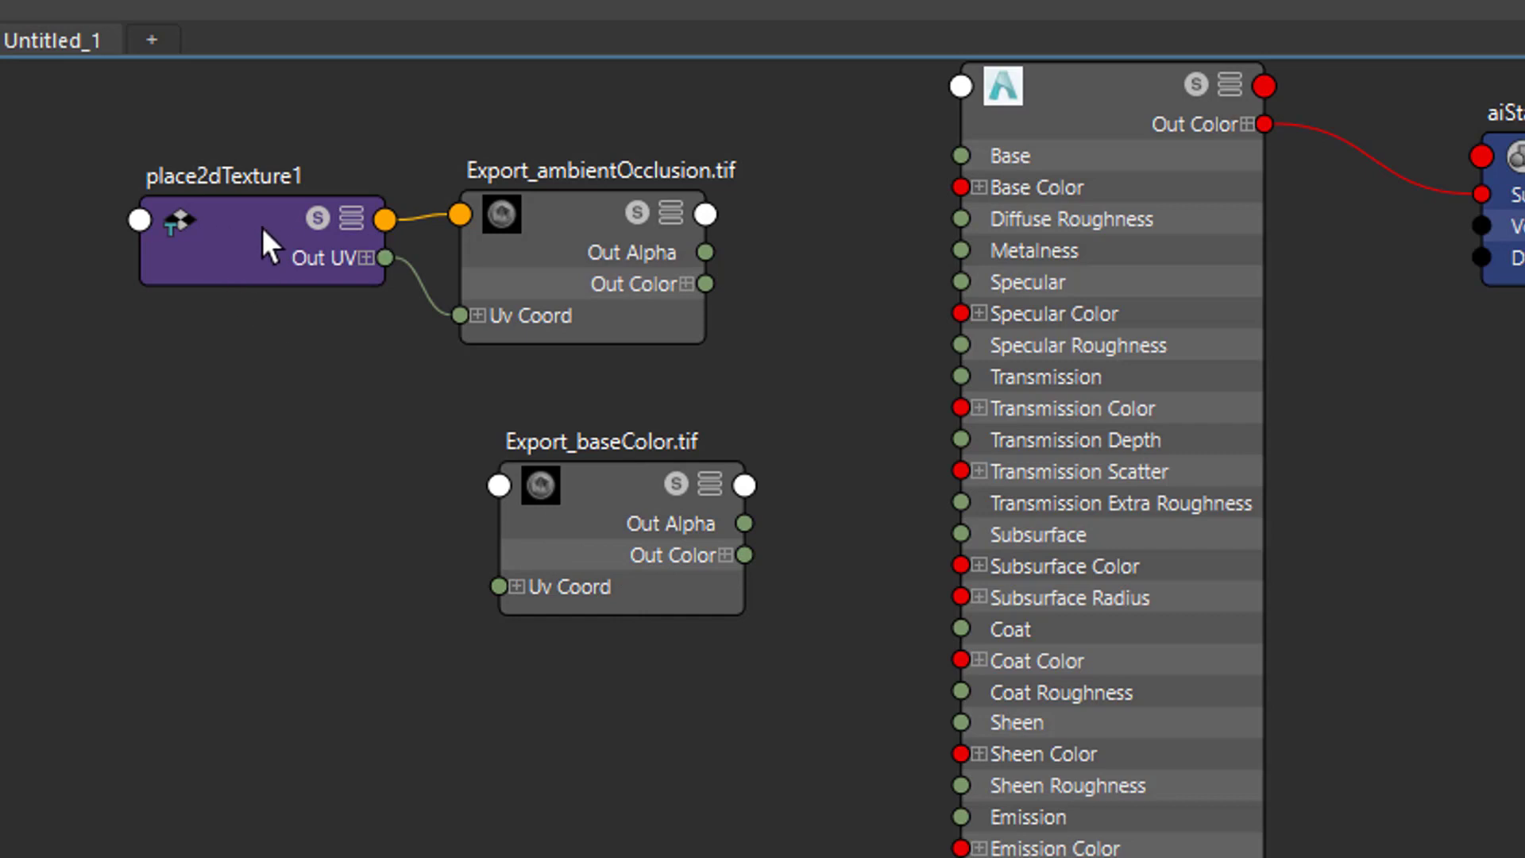
drag(248, 224, 209, 238)
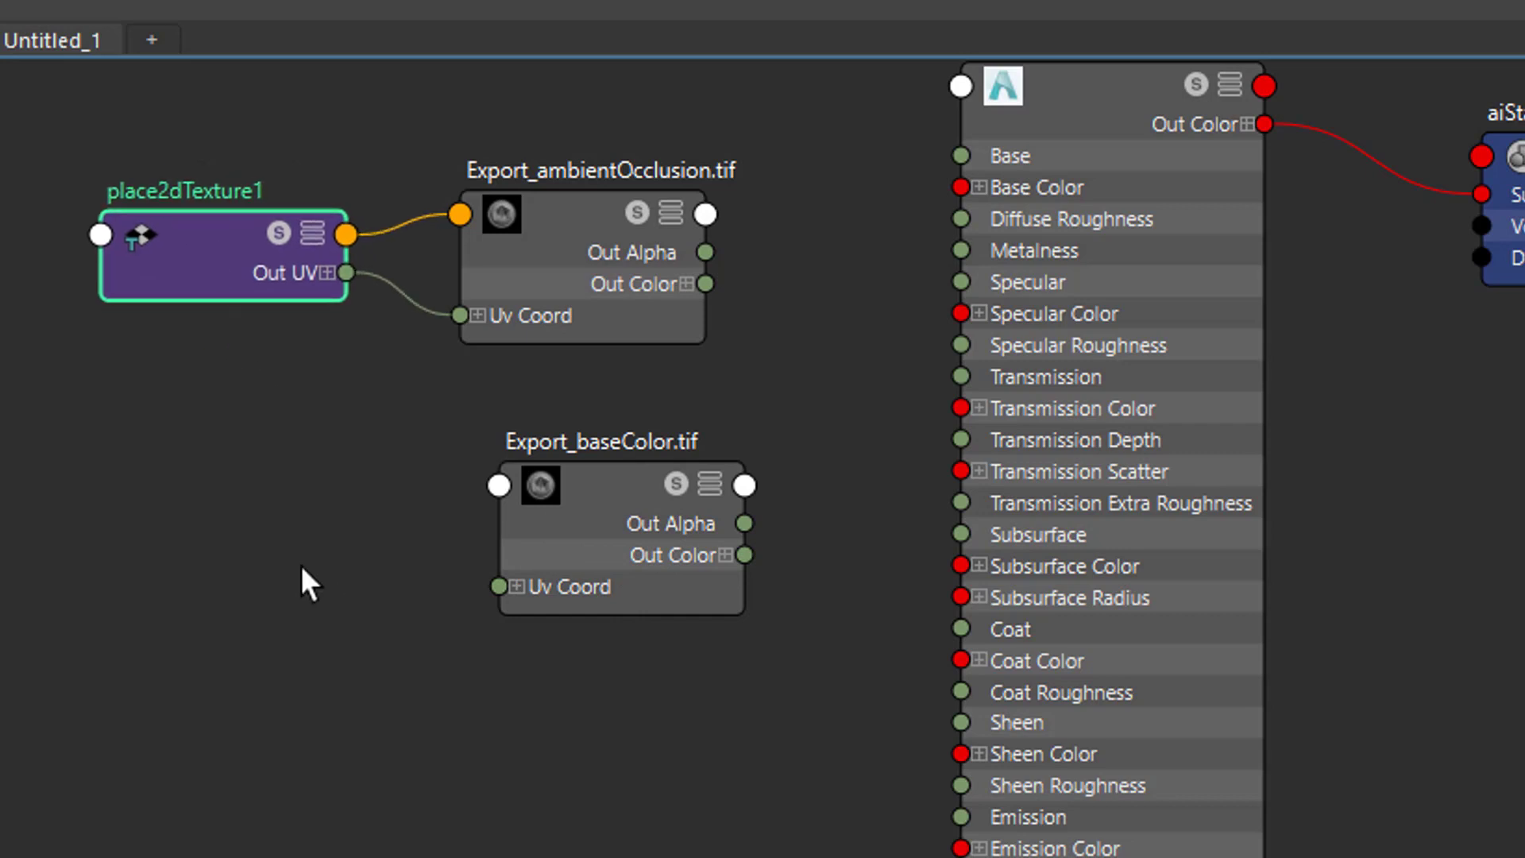
- Examine all connections from place2dTexture1 to Export_ambientOcclusion.tif, spacing the texture nodes away from it, and return it to the compact display
click(313, 234)
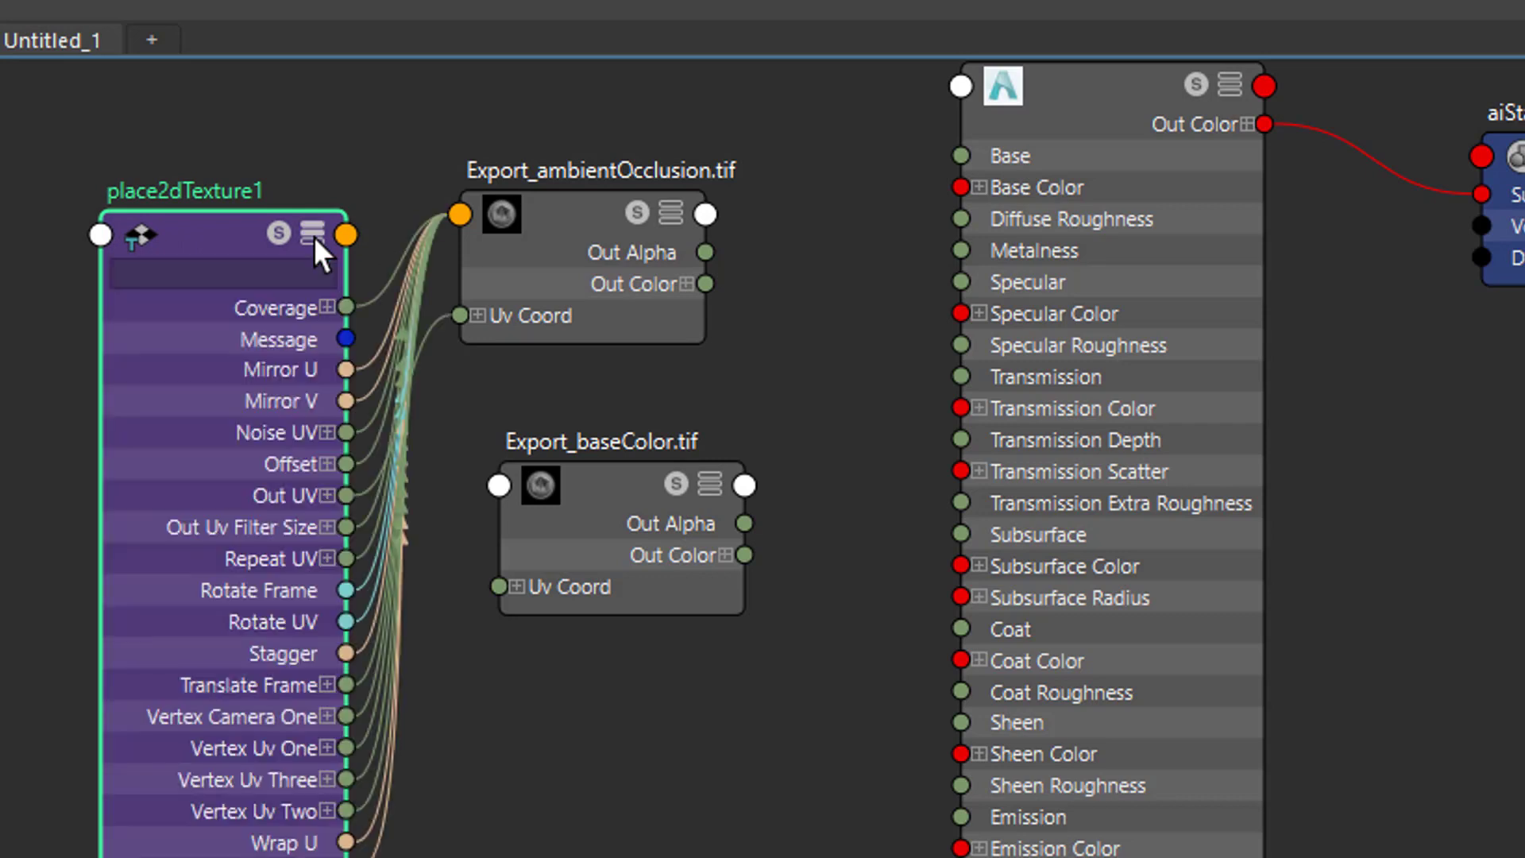
middle_drag(526, 641, 392, 510)
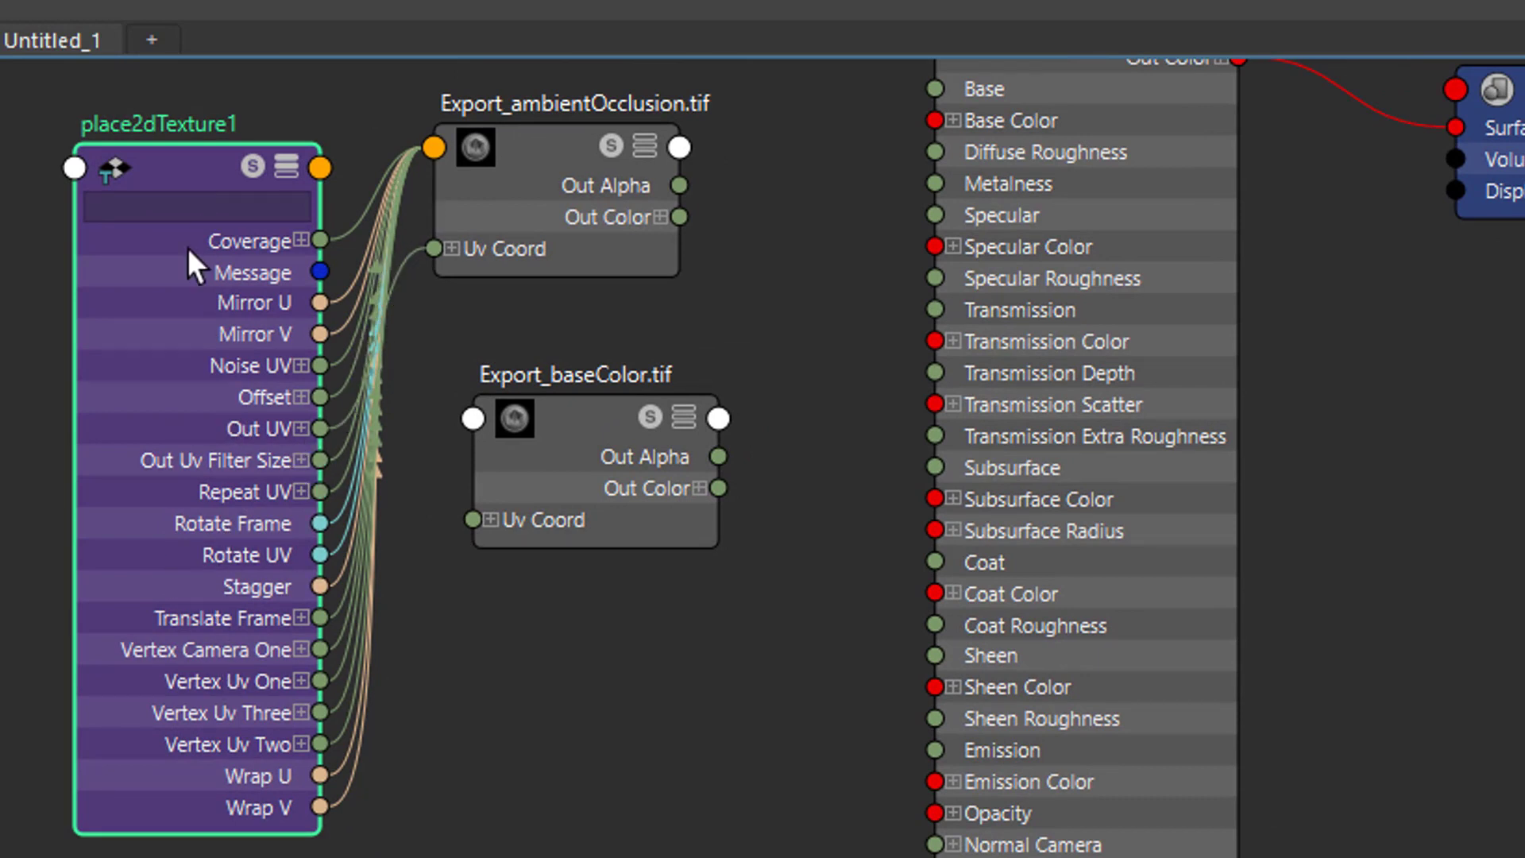
drag(539, 143, 625, 144)
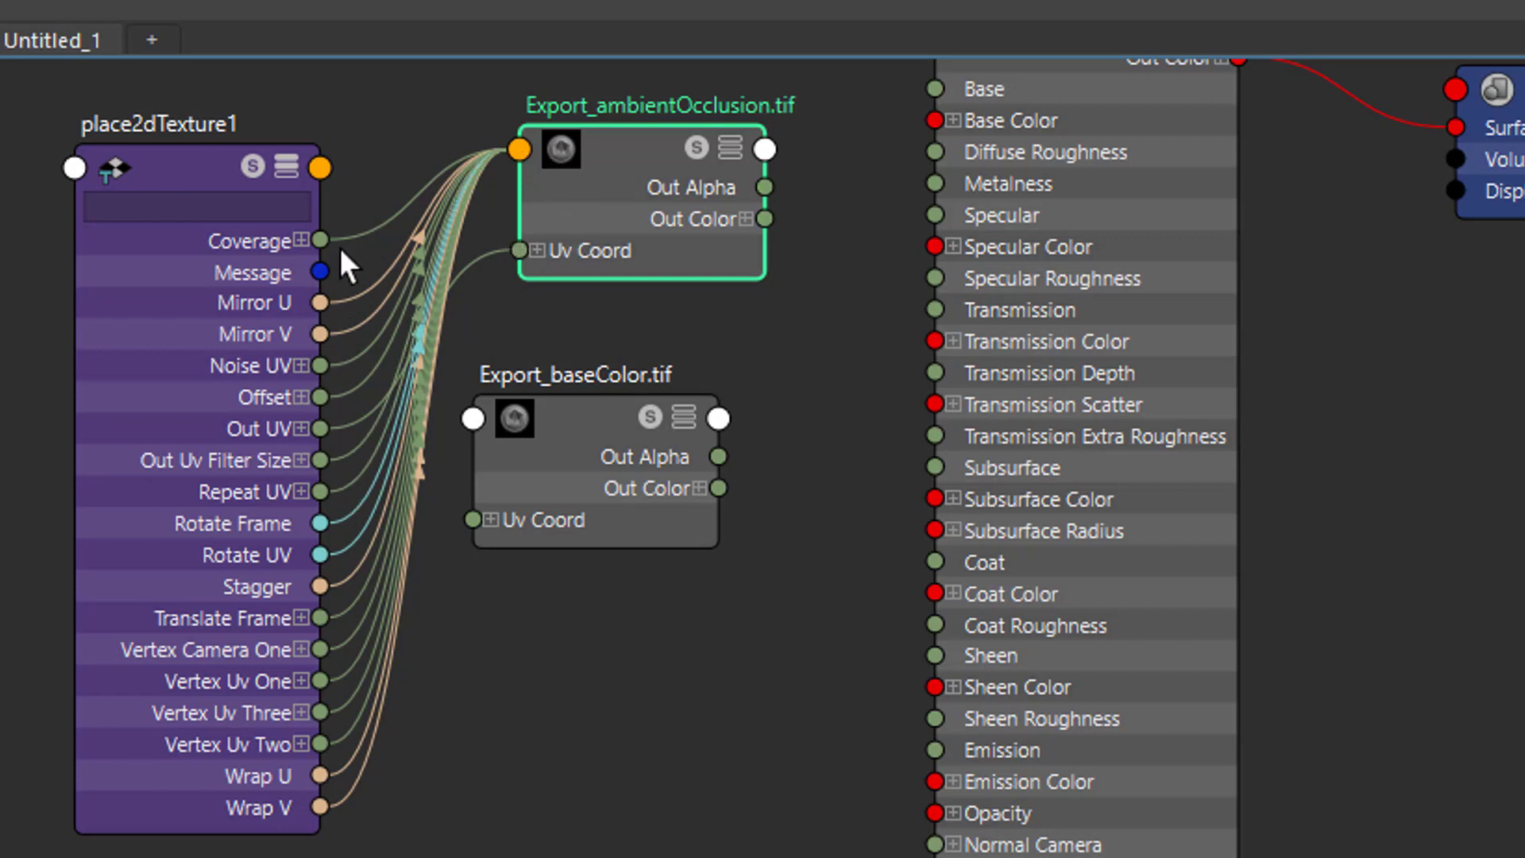
drag(529, 418, 617, 437)
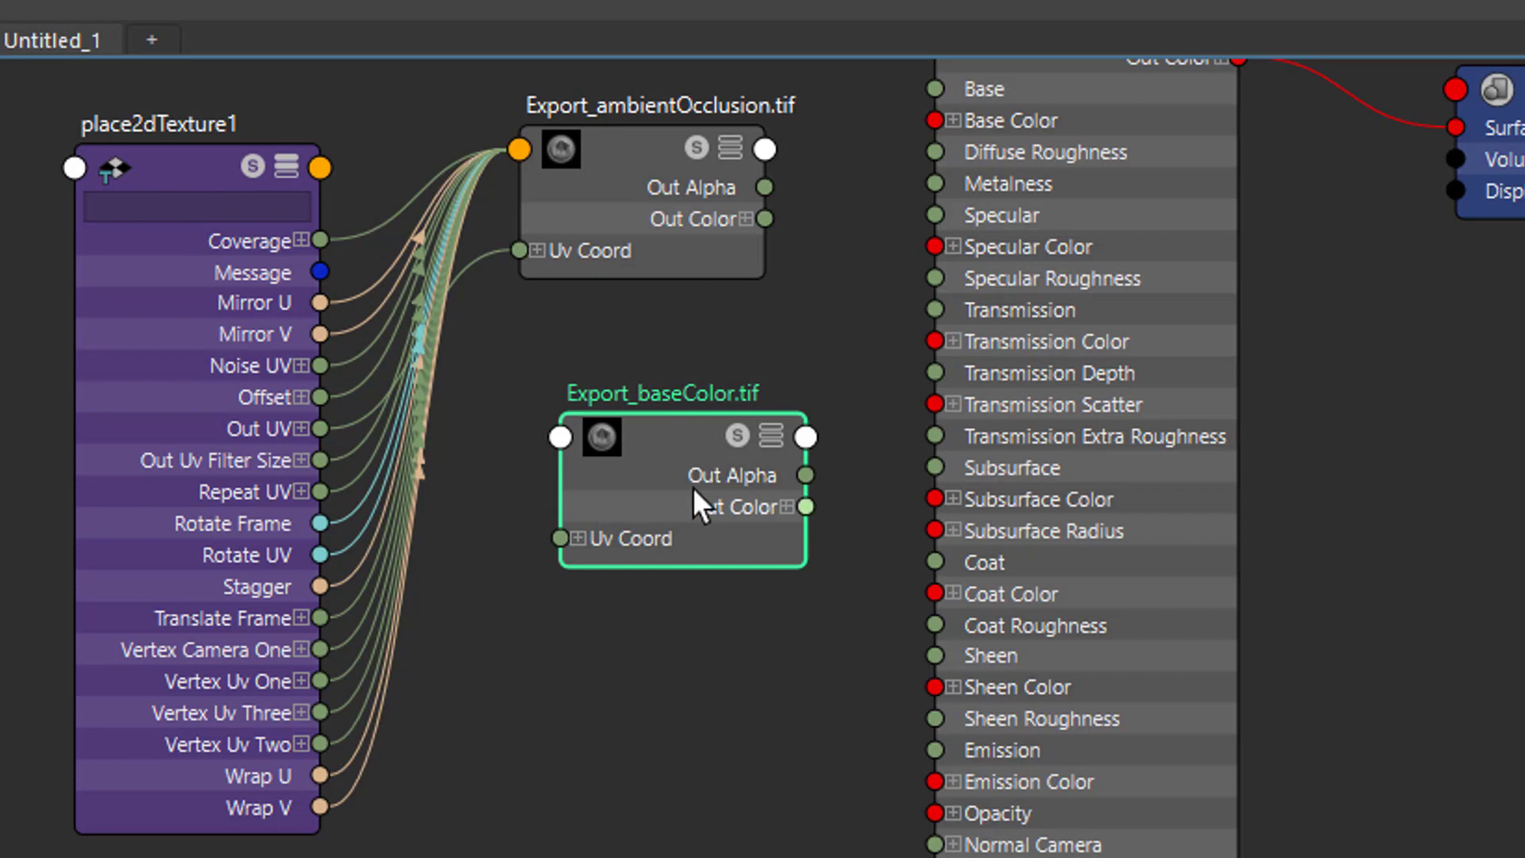
click(285, 167)
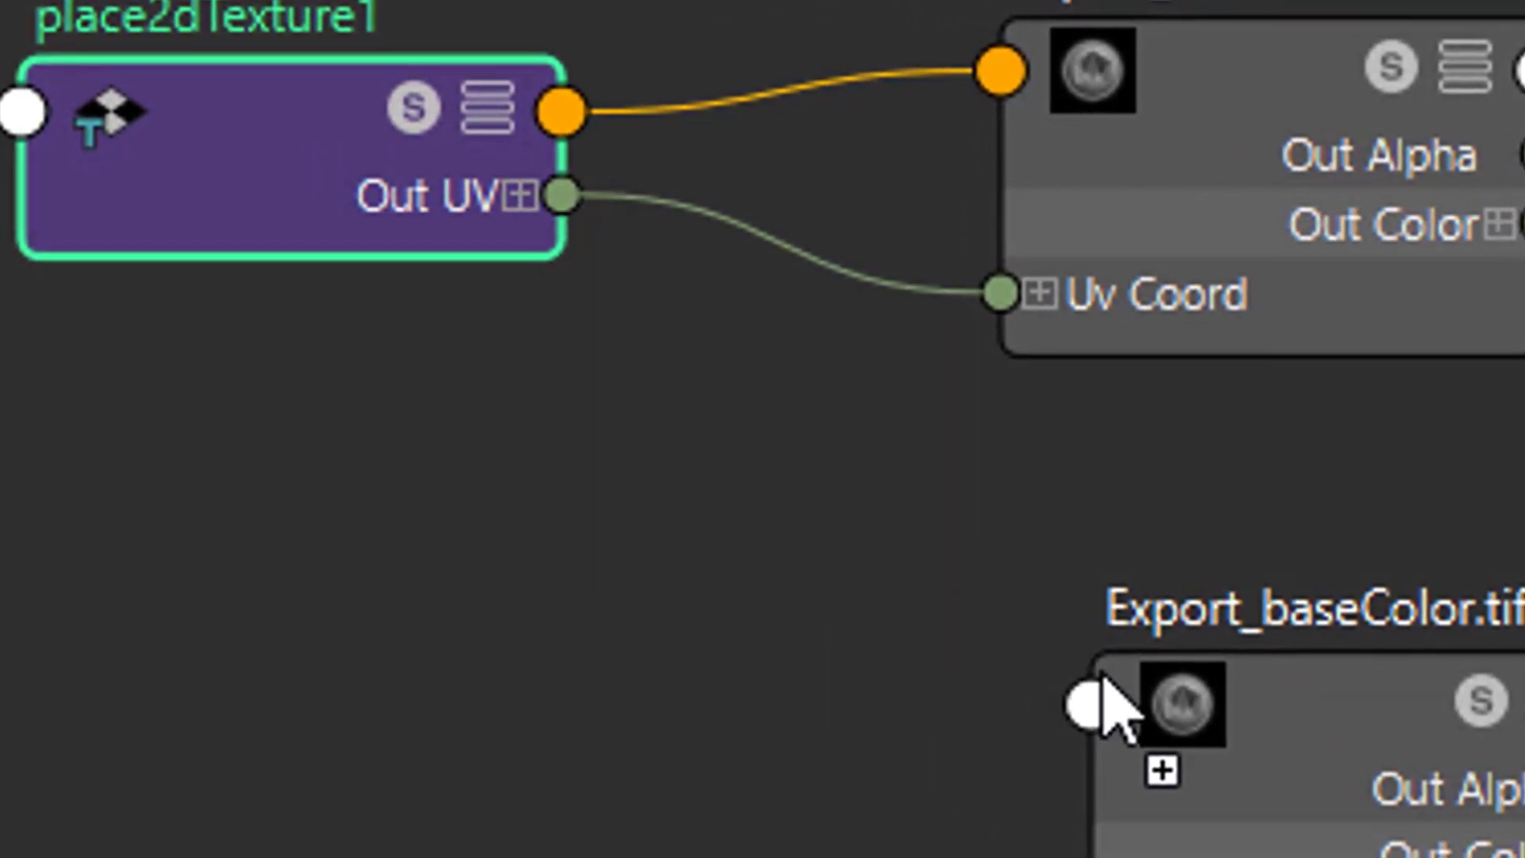
- Connect place2dTexture1 to Export_baseColor.tif as its shared placement node and arrange the texture nodes around it
middle_drag(1102, 740, 1093, 718)
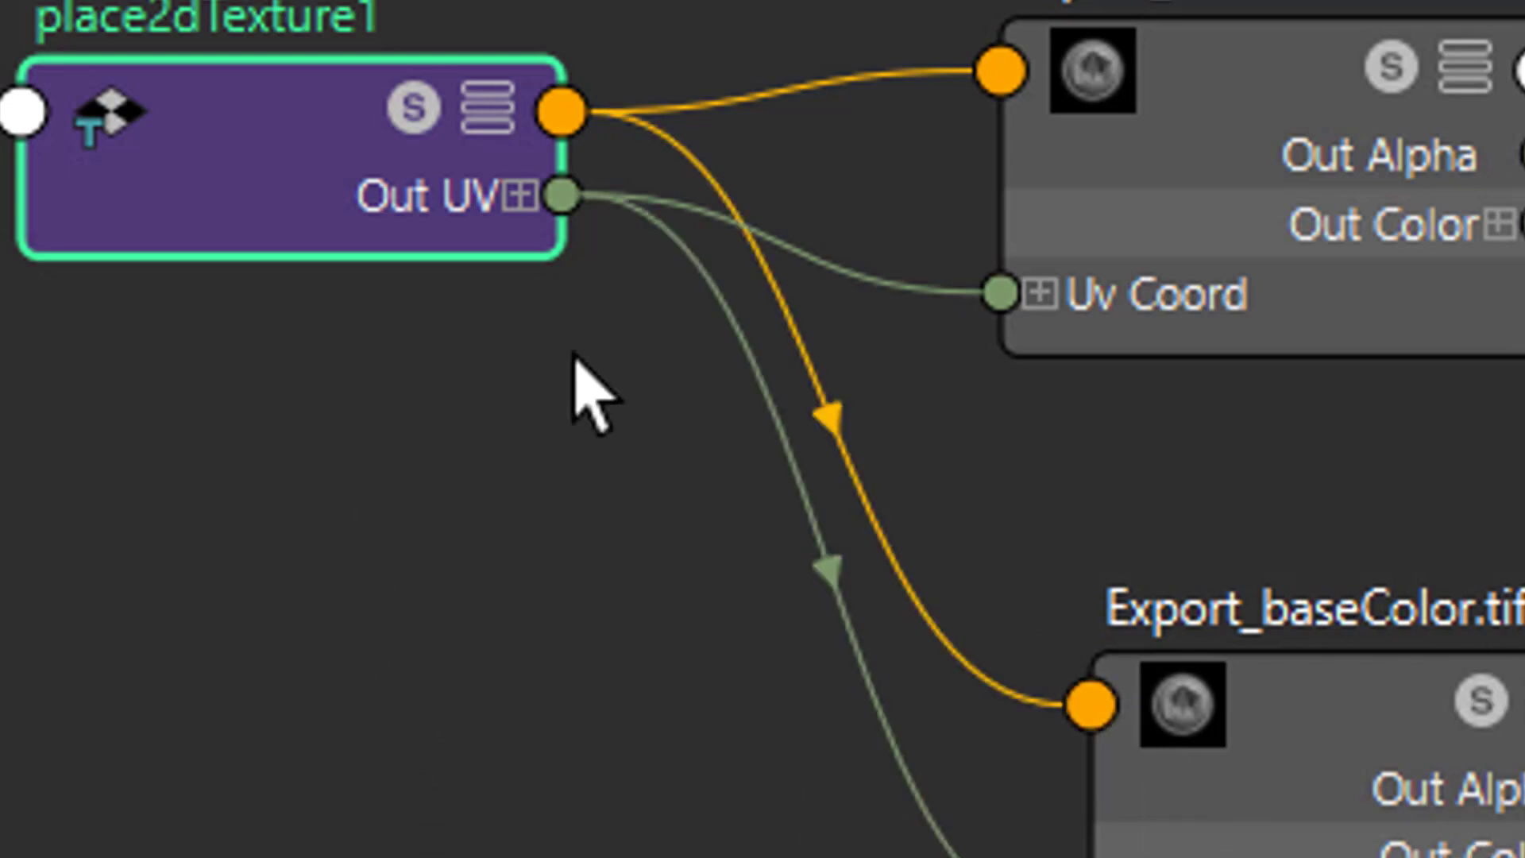
drag(314, 120, 261, 360)
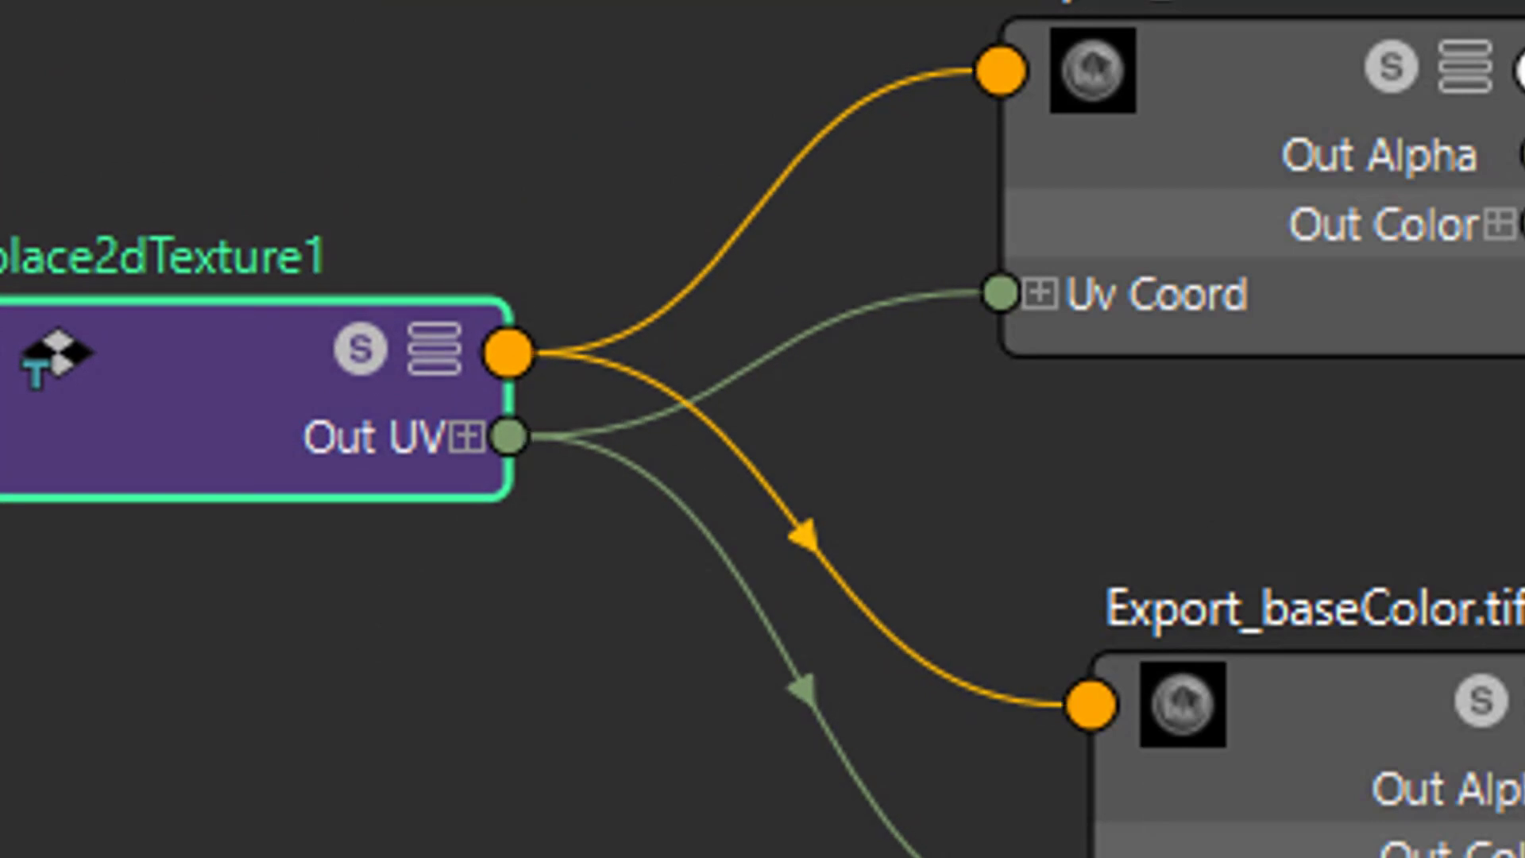
drag(1227, 60, 1088, 50)
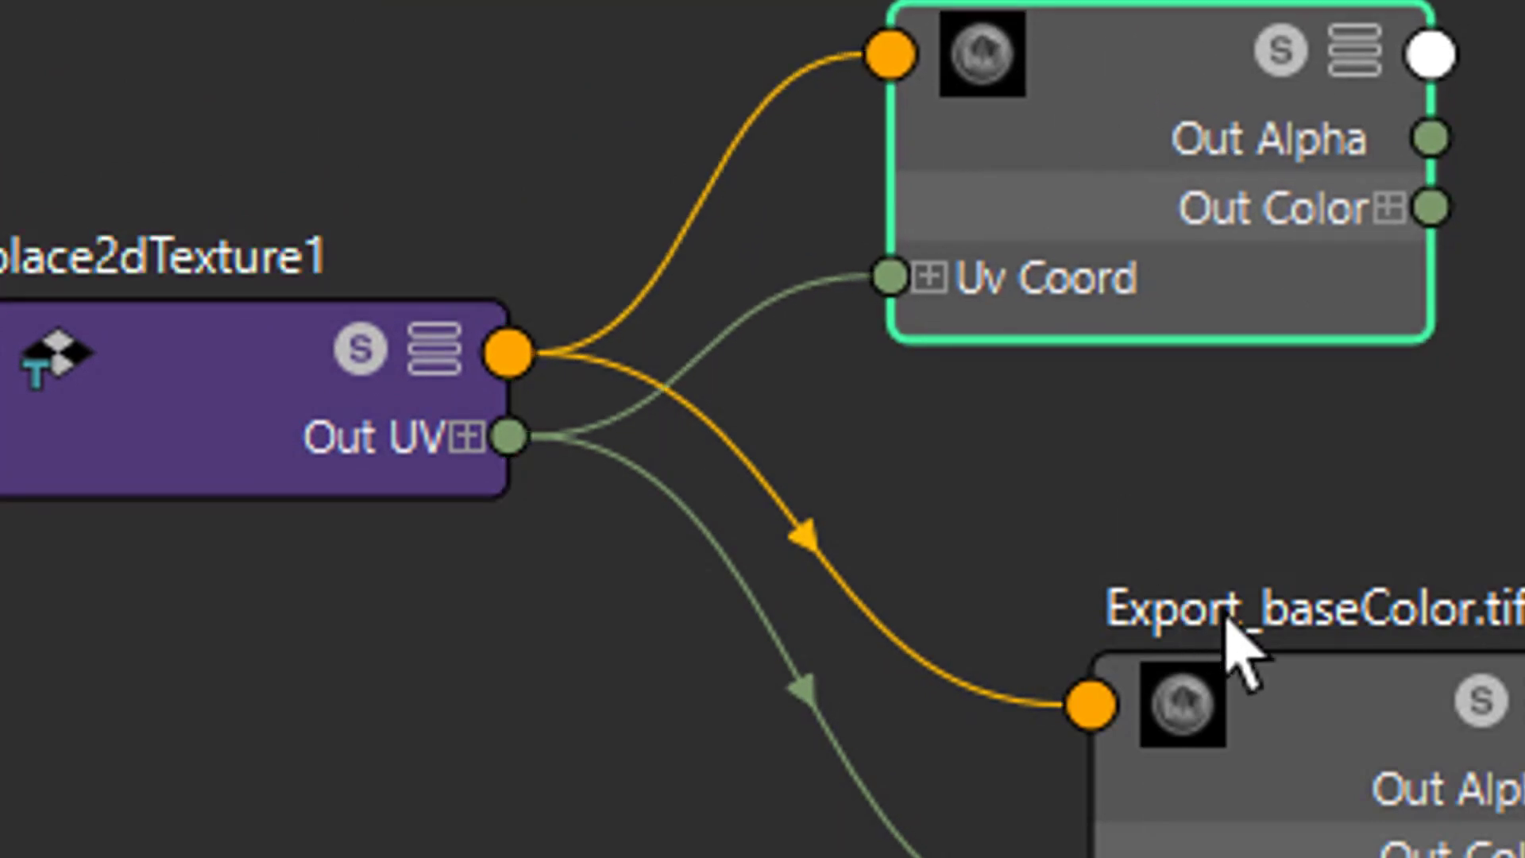
drag(1325, 758, 1081, 857)
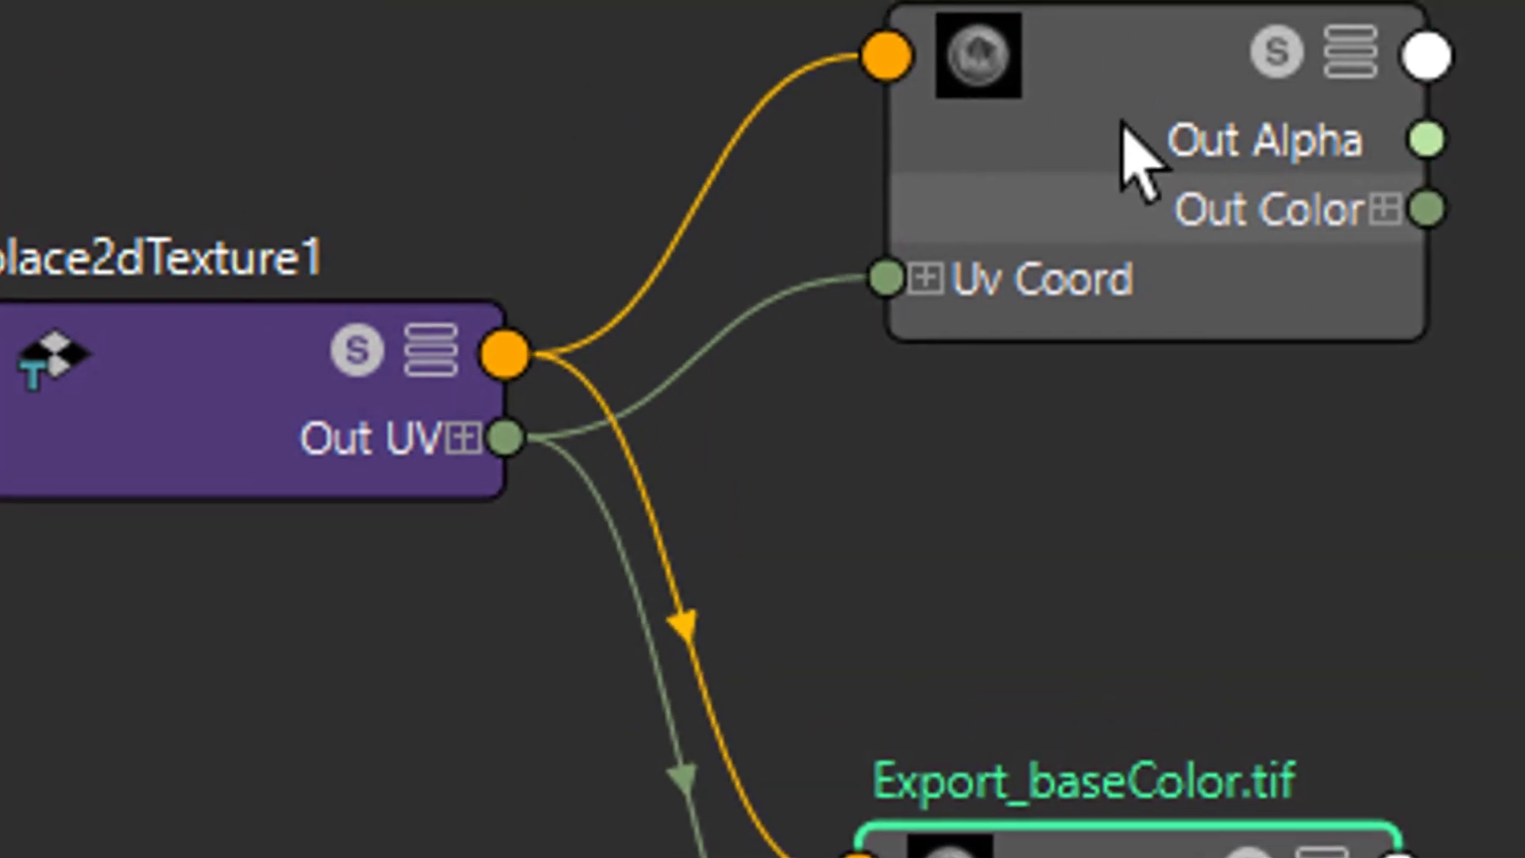
drag(1125, 23, 1109, 20)
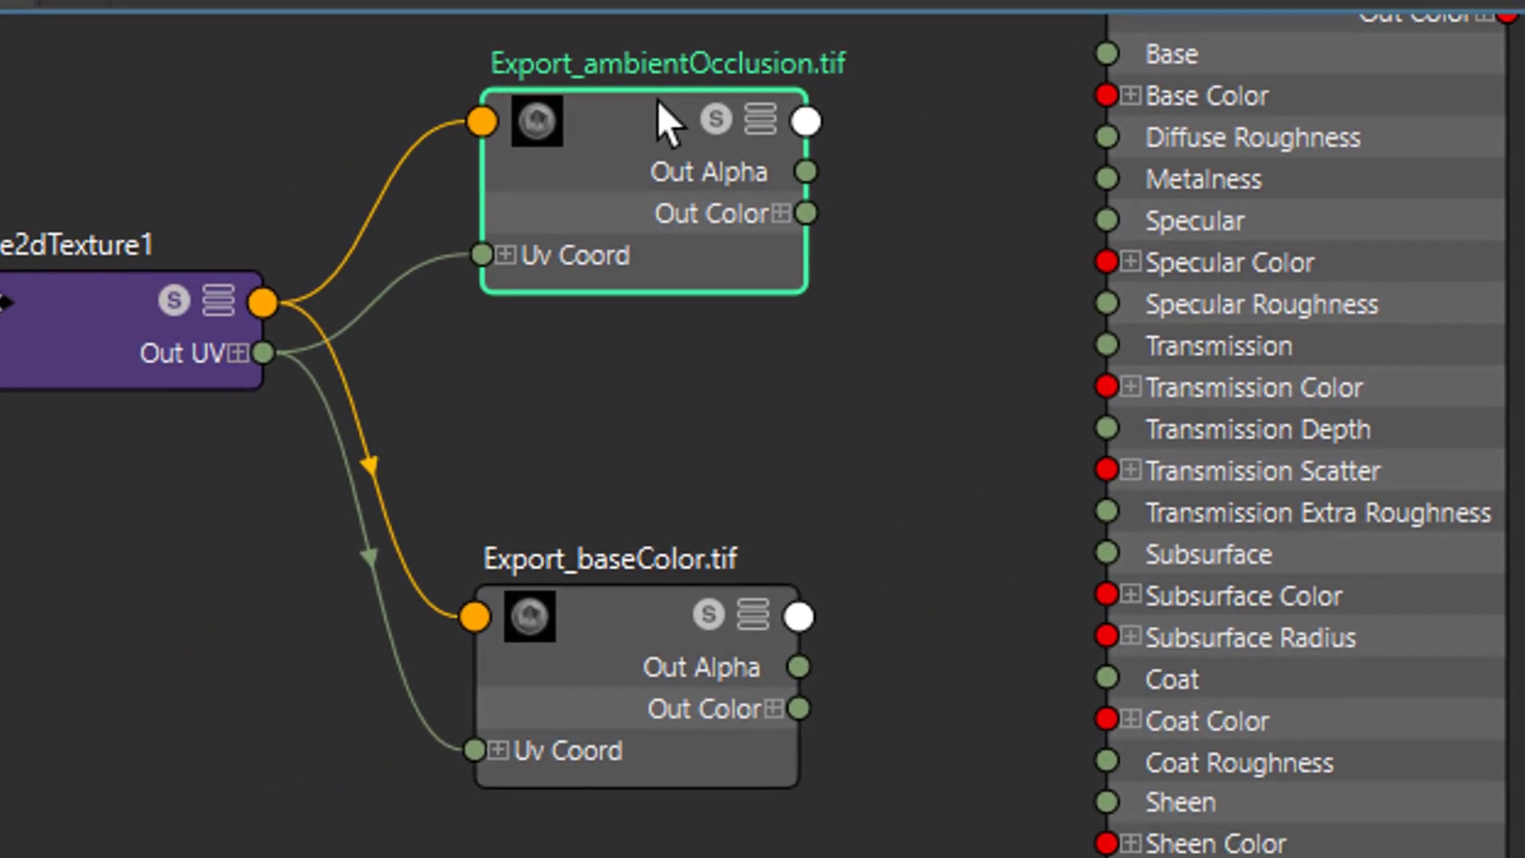
- Swap the two texture nodes so Export_baseColor.tif sits above Export_ambientOcclusion.tif
drag(709, 86, 341, 719)
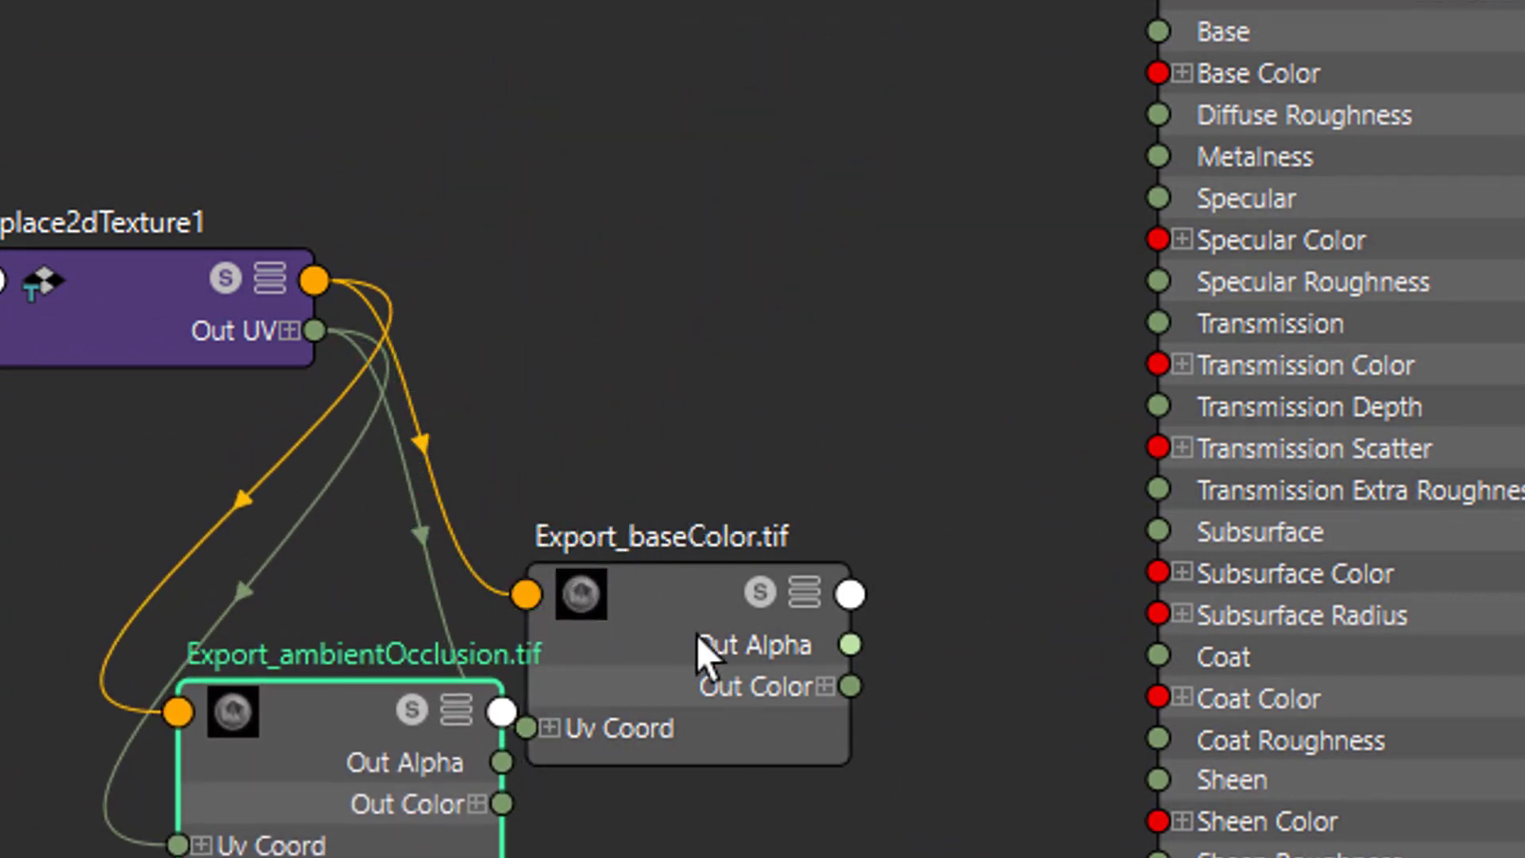
drag(708, 647, 623, 159)
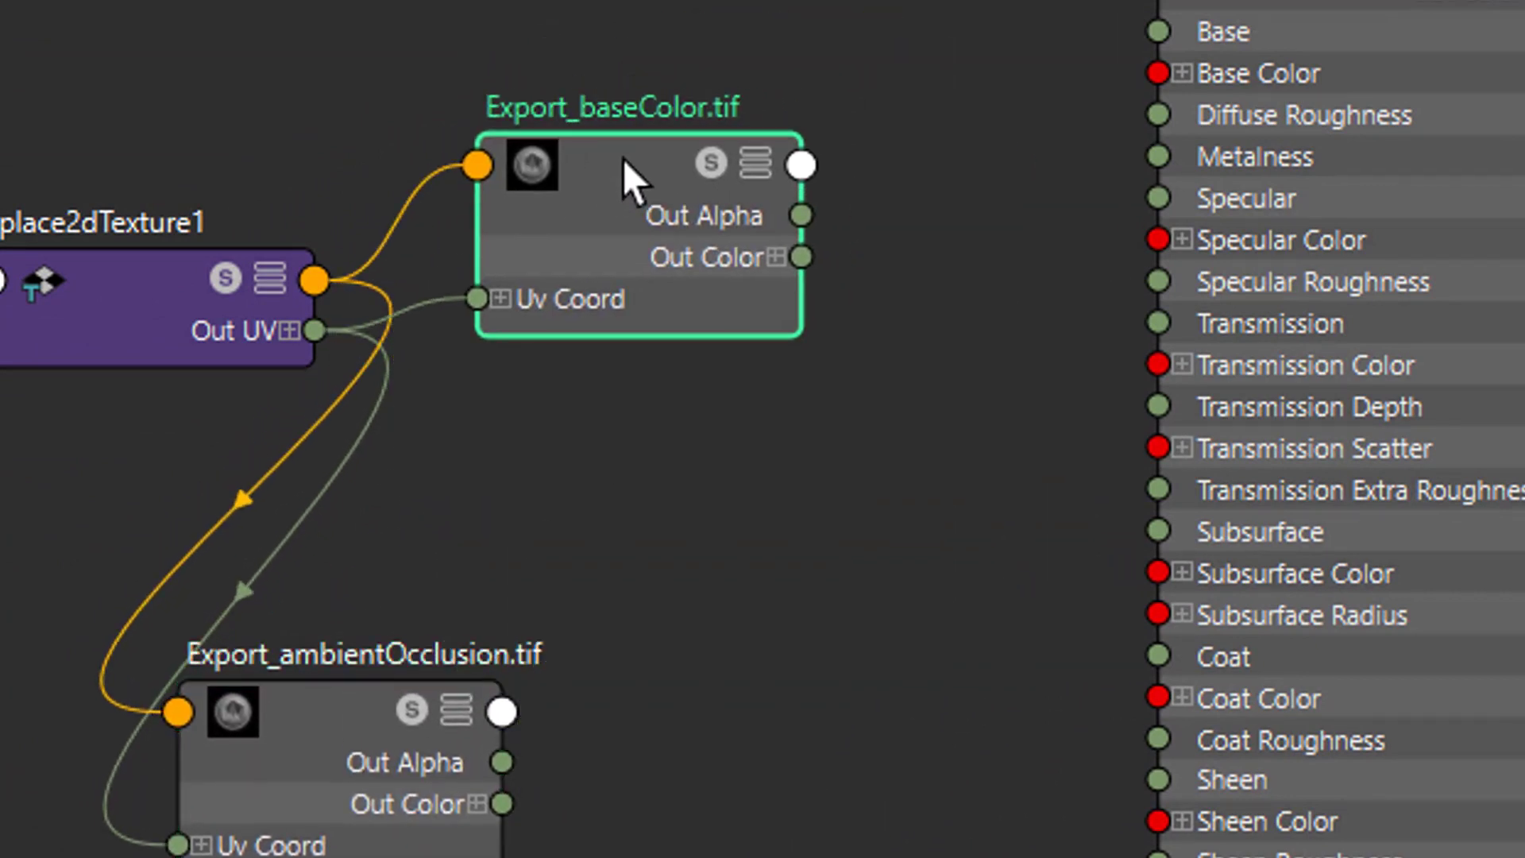
drag(331, 688, 538, 692)
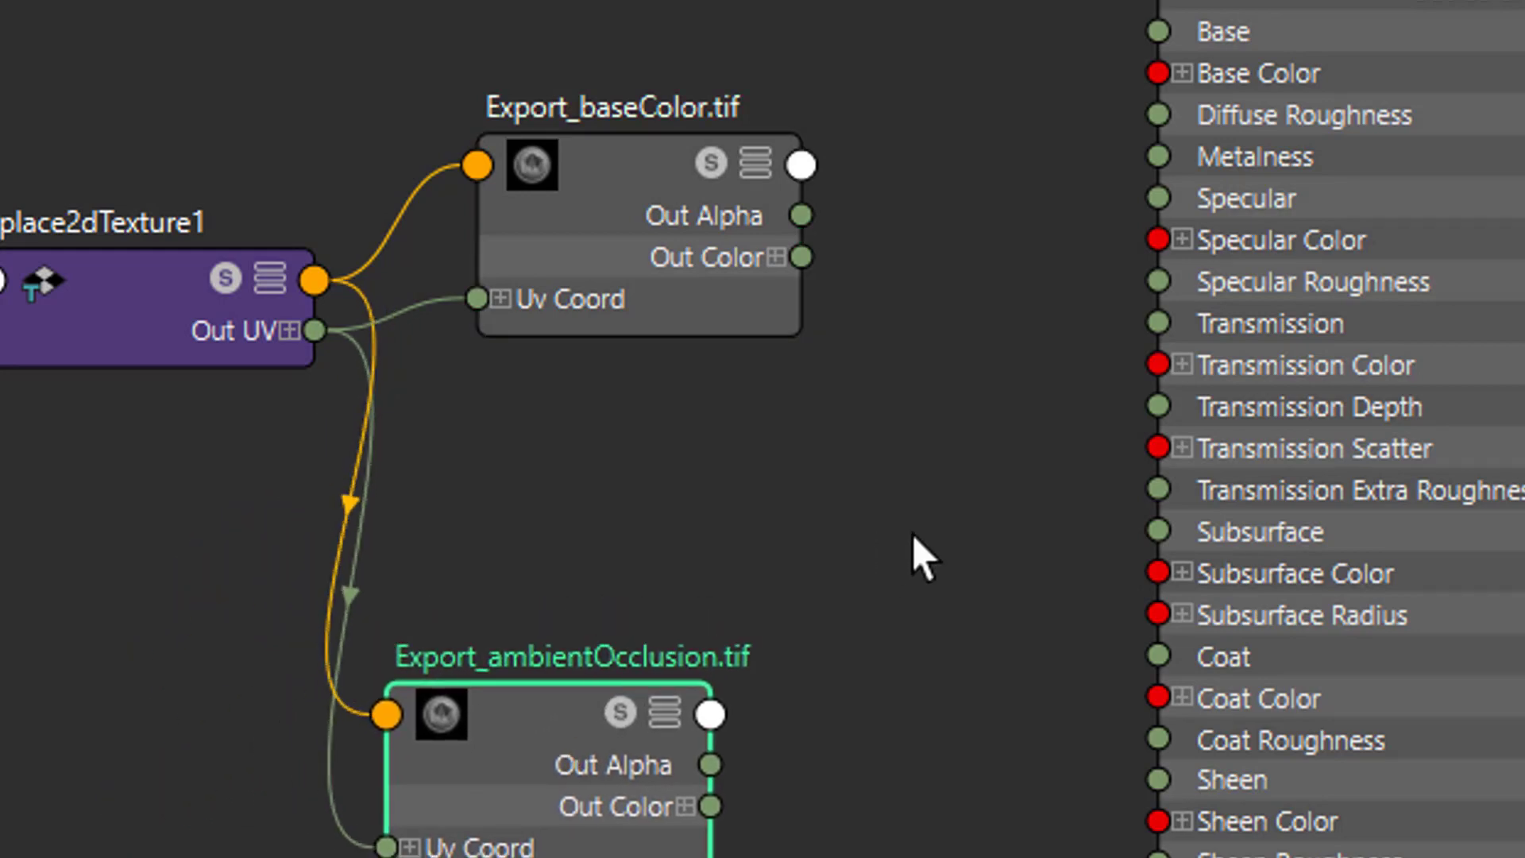
- Connect the Out Color of Export_baseColor.tif to the Base Color of aiStandardSurface1 and inspect the material on the shader ball
alt+right_drag(887, 497, 955, 393)
alt+middle_drag(978, 353, 950, 538)
alt+right_drag(951, 538, 1239, 588)
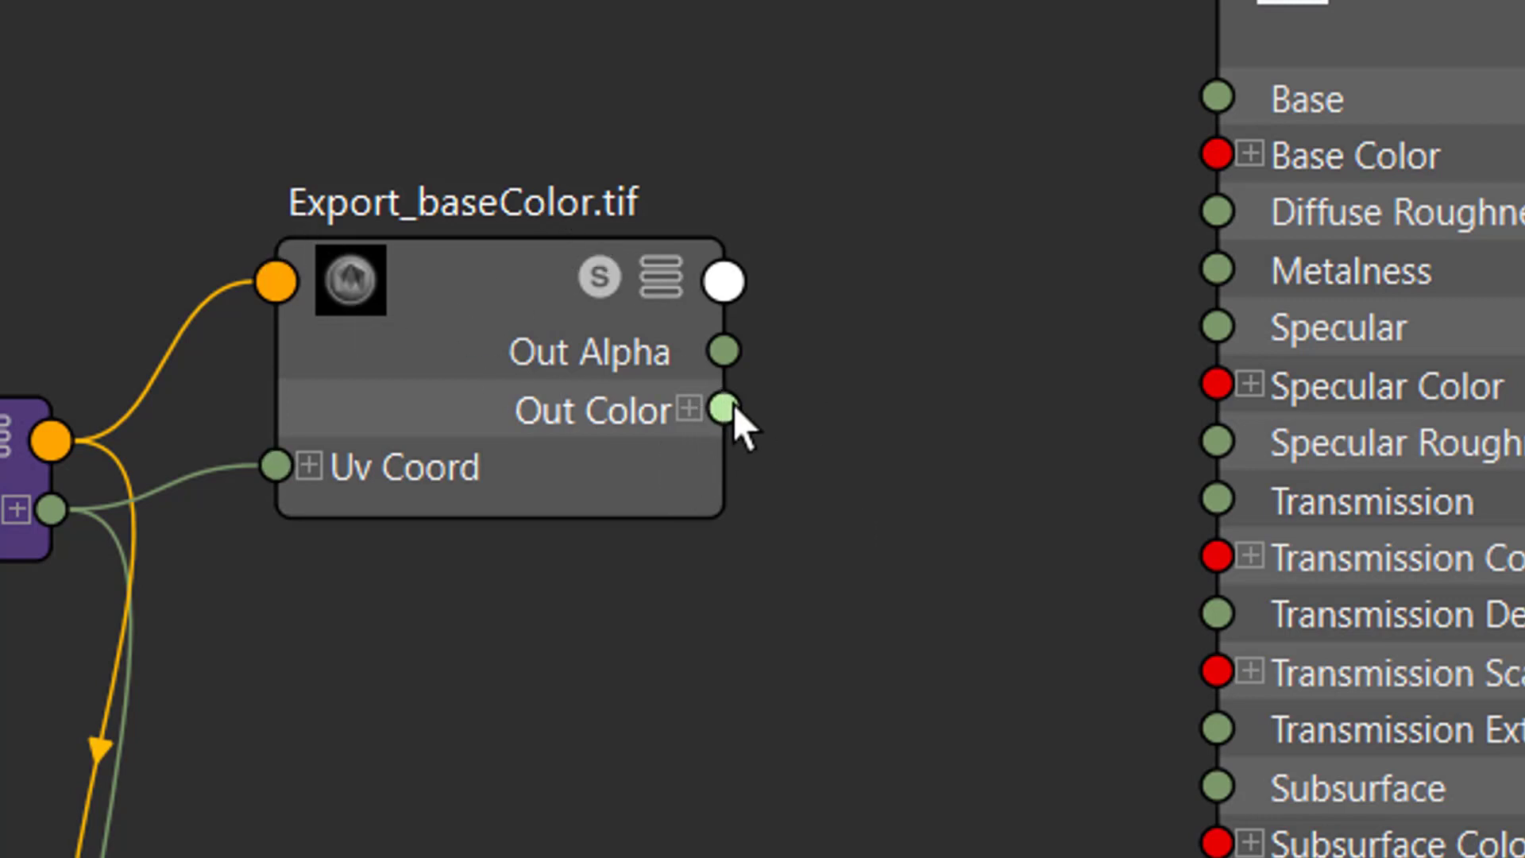
drag(727, 407, 1214, 156)
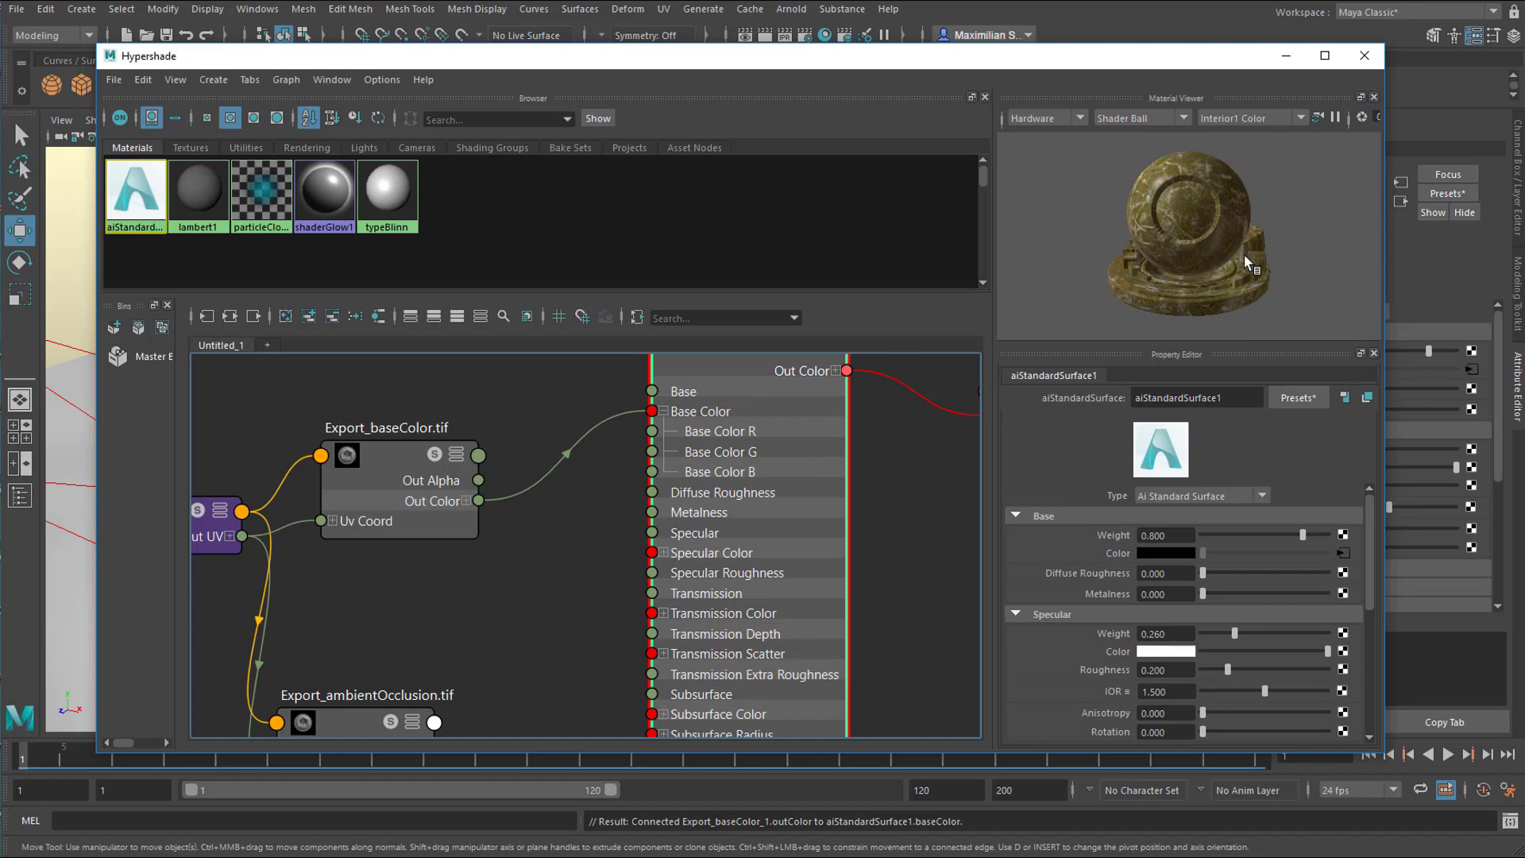
alt+drag(1243, 254, 1200, 266)
alt+right_drag(1199, 266, 1257, 272)
alt+drag(1257, 273, 1321, 252)
alt+right_drag(1322, 253, 1136, 270)
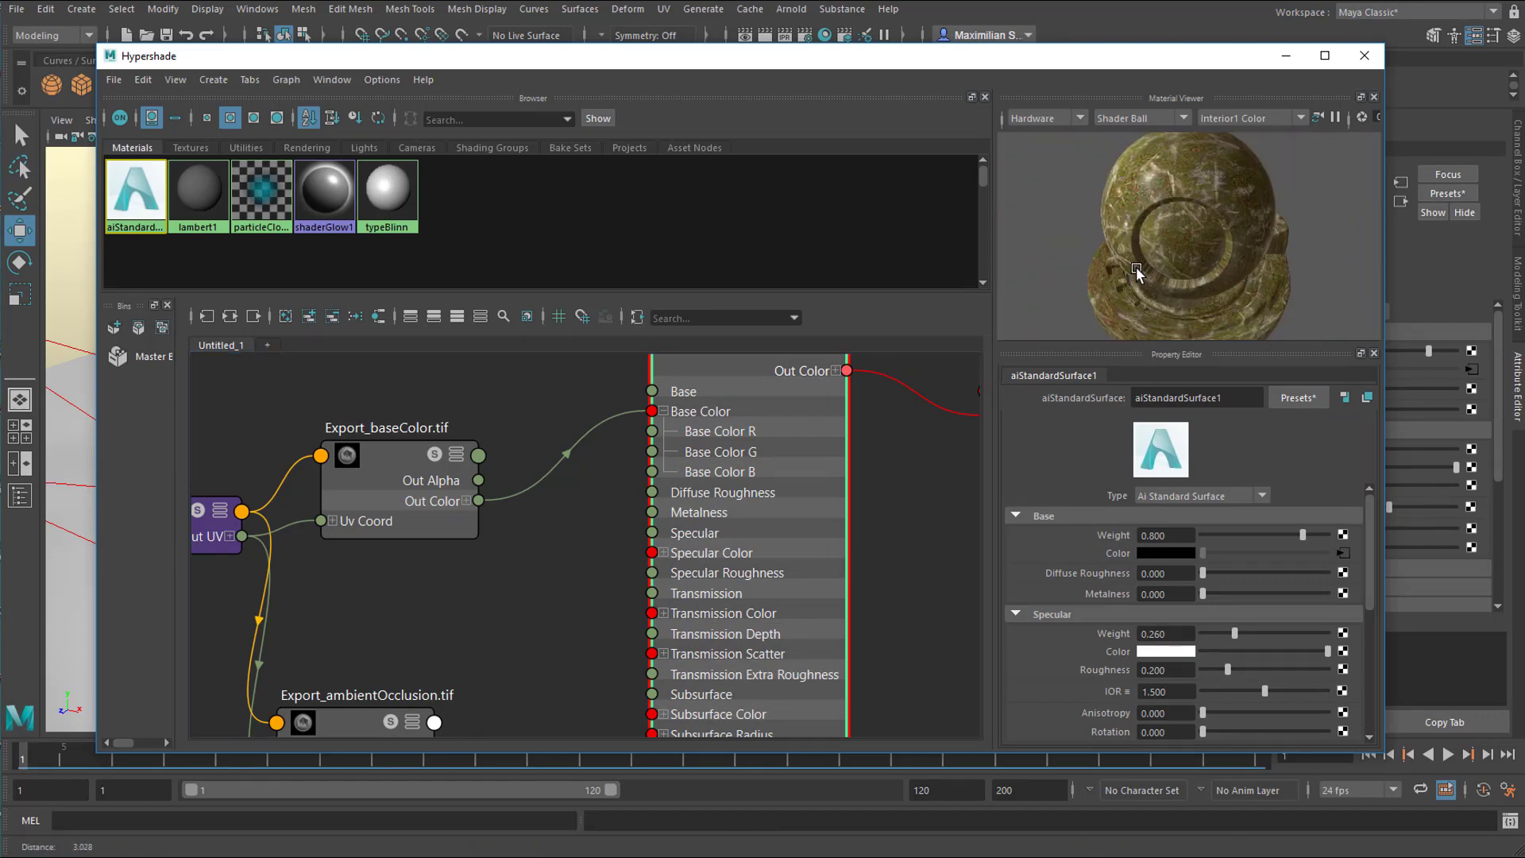
- Display textures in the viewport, frame the 3D text more closely, and store a snapshot of the Arnold render
click(1285, 55)
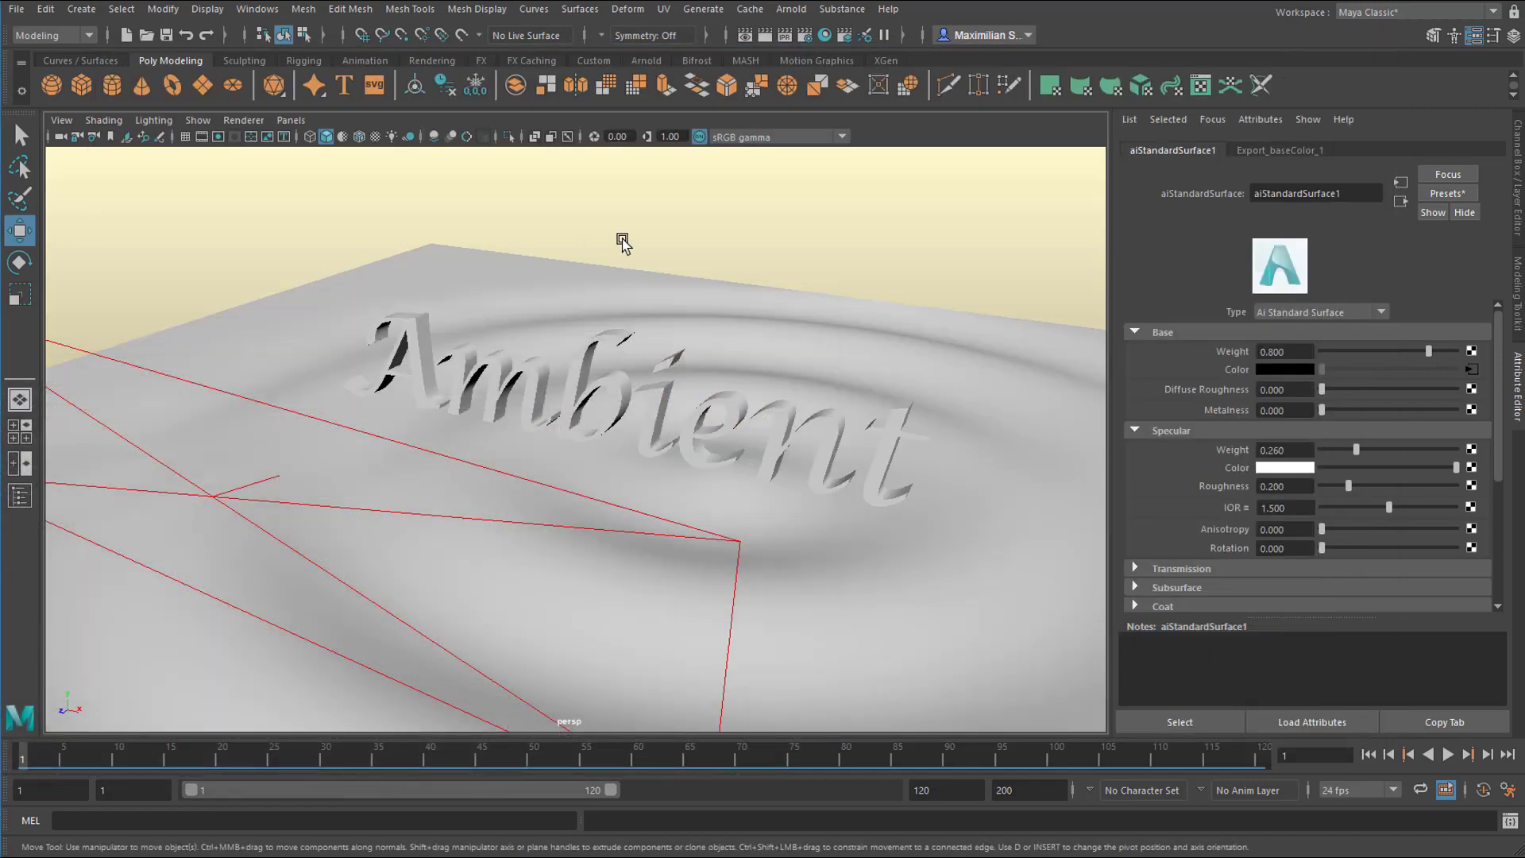
click(374, 137)
alt+drag(805, 505, 949, 487)
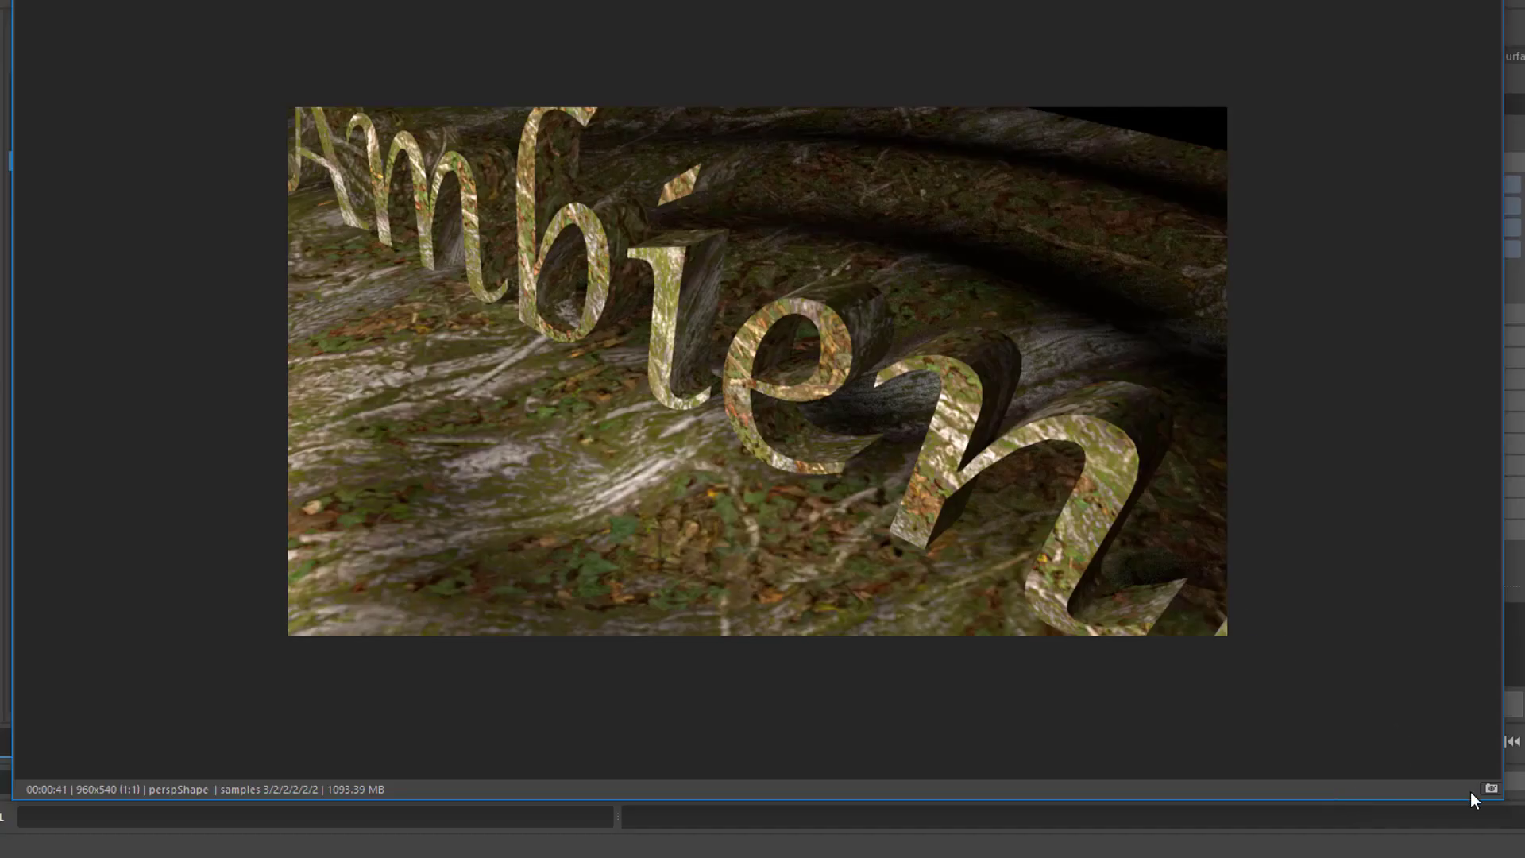
click(1492, 789)
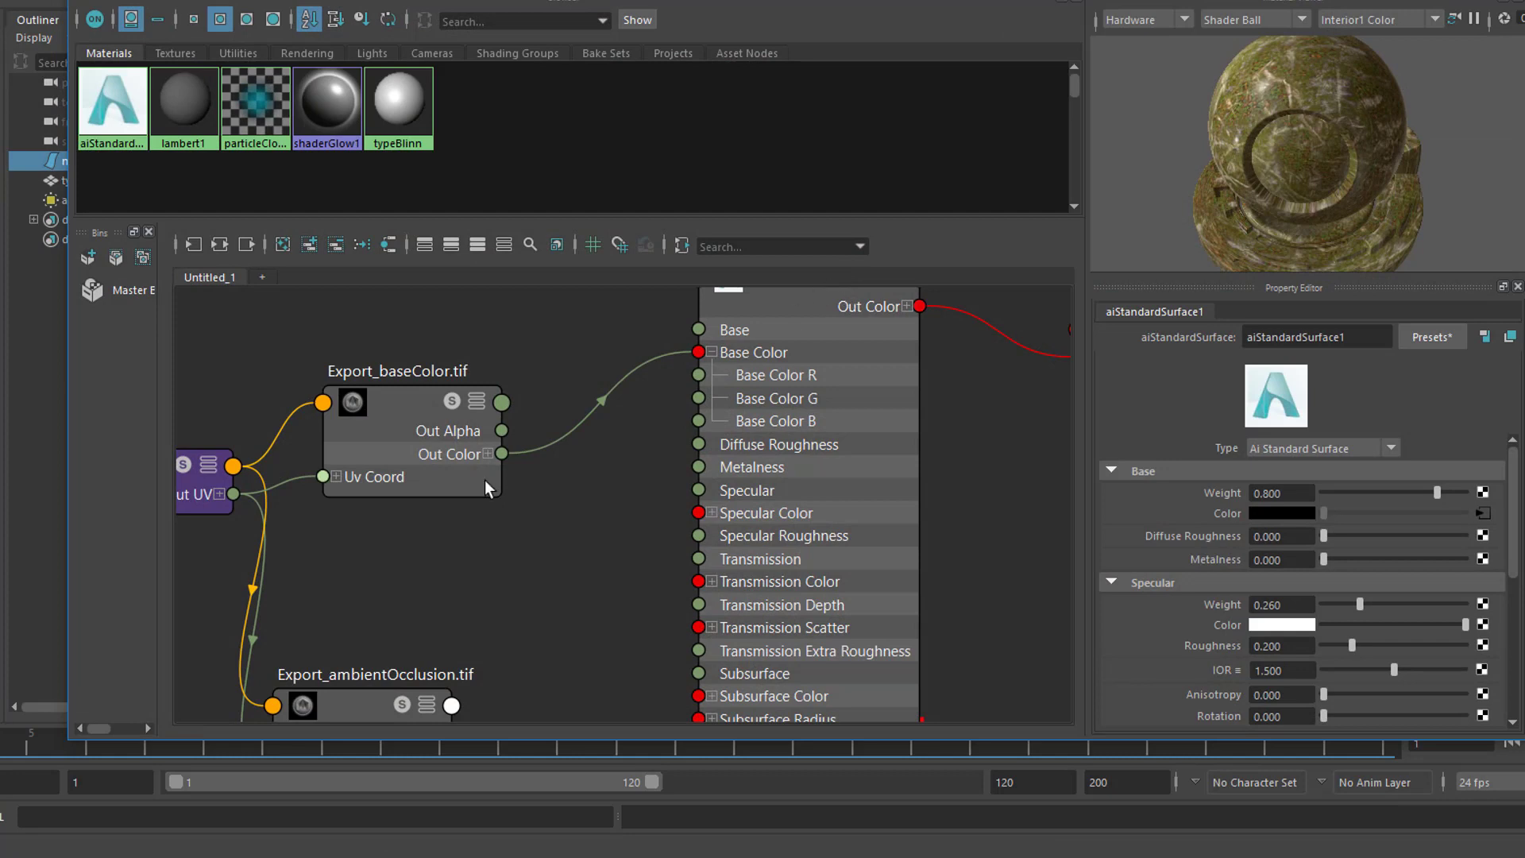
- Disconnect the Out Color of Export_baseColor.tif from the Base Color of aiStandardSurface1
drag(606, 361, 623, 434)
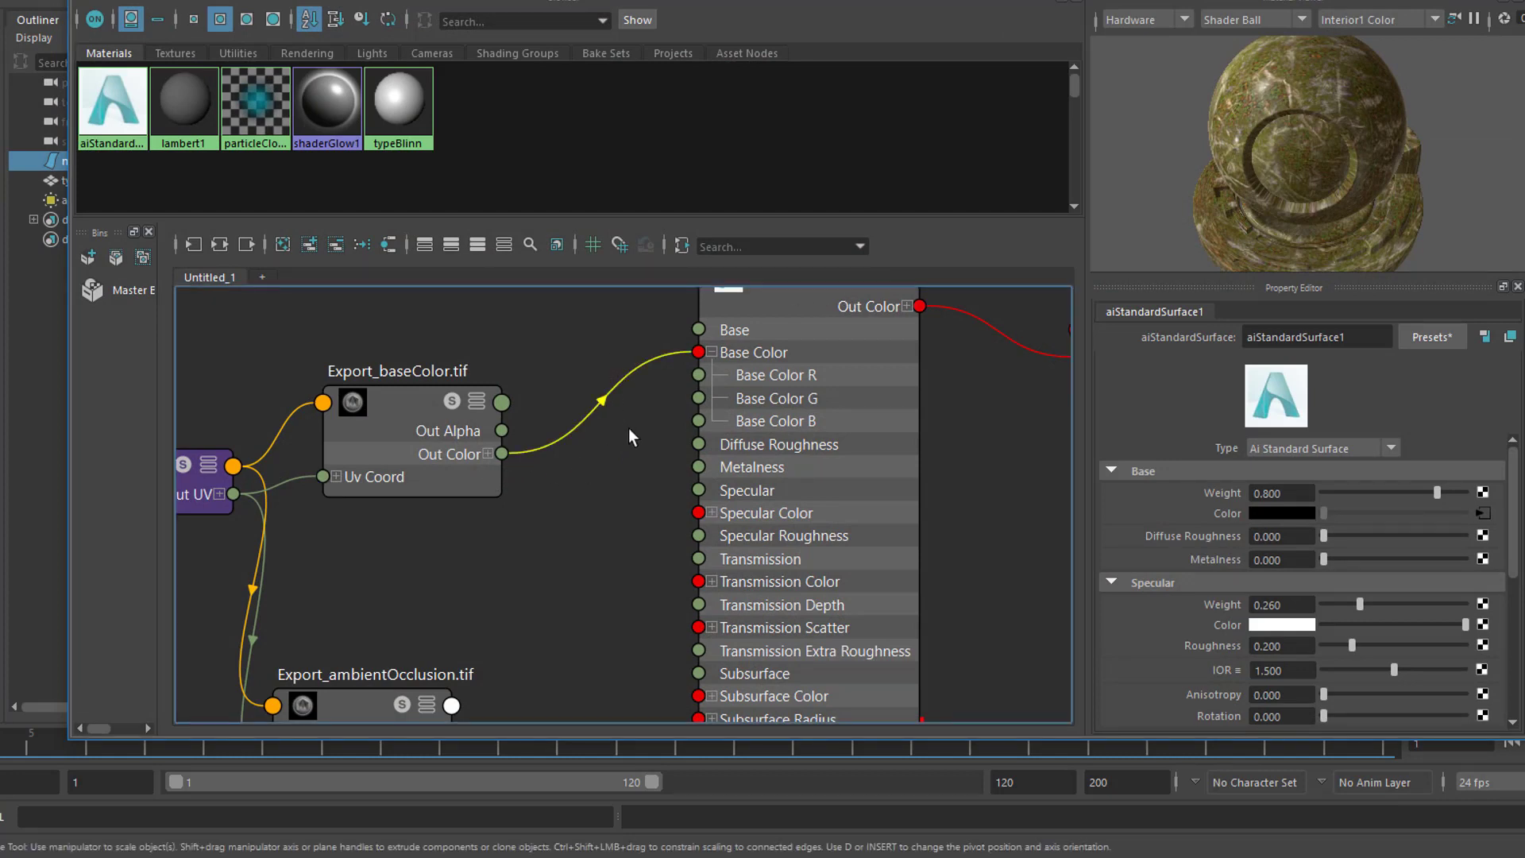
key(Delete)
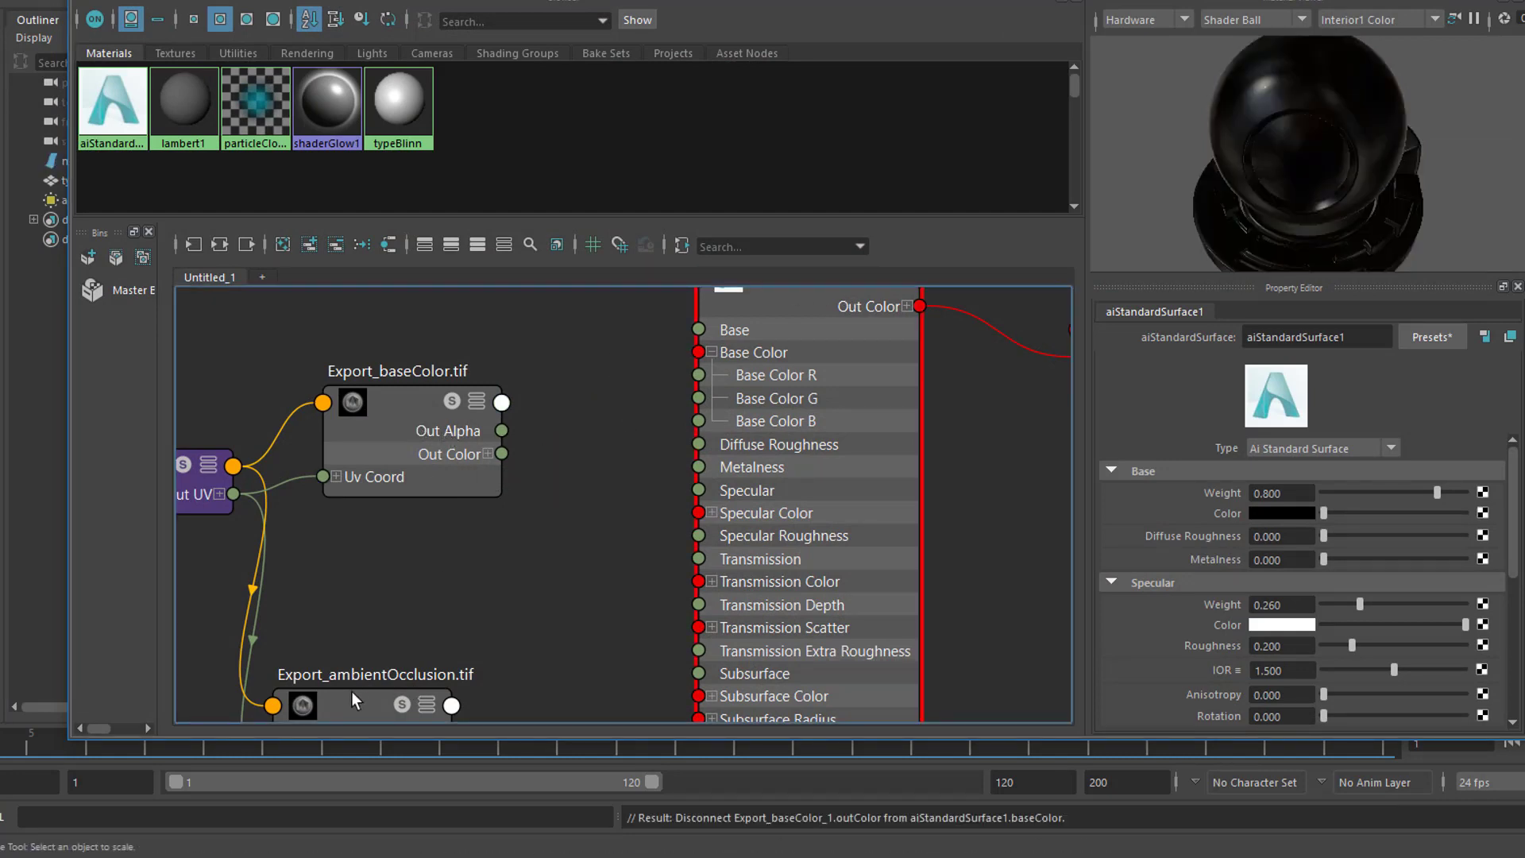
- Connect the Out Color of Export_ambientOcclusion.tif to Base Color and check the map on the ground and text in the viewport
drag(351, 691, 355, 612)
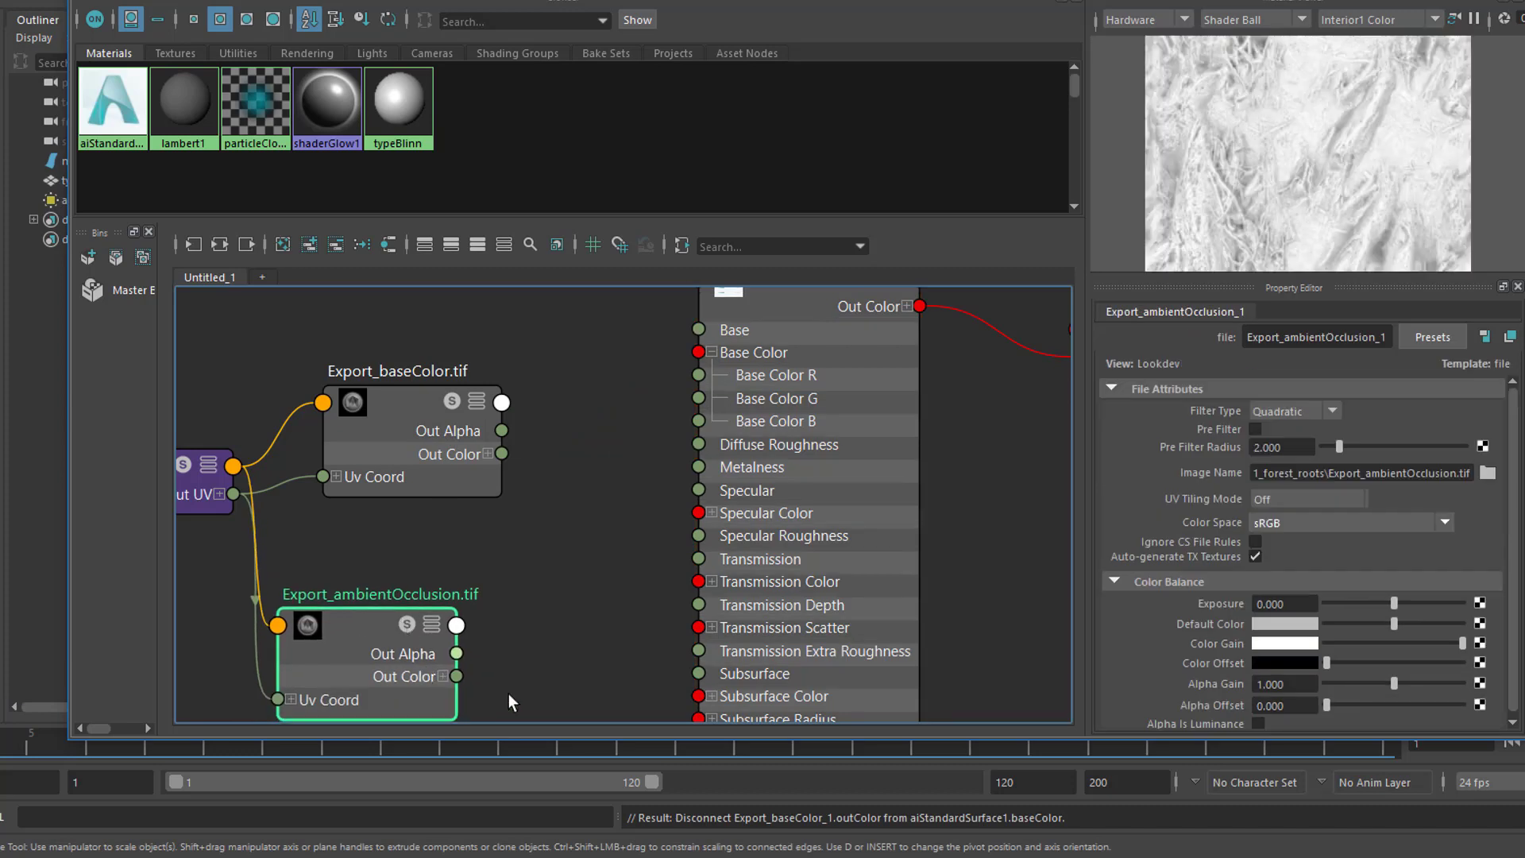
drag(457, 676, 698, 352)
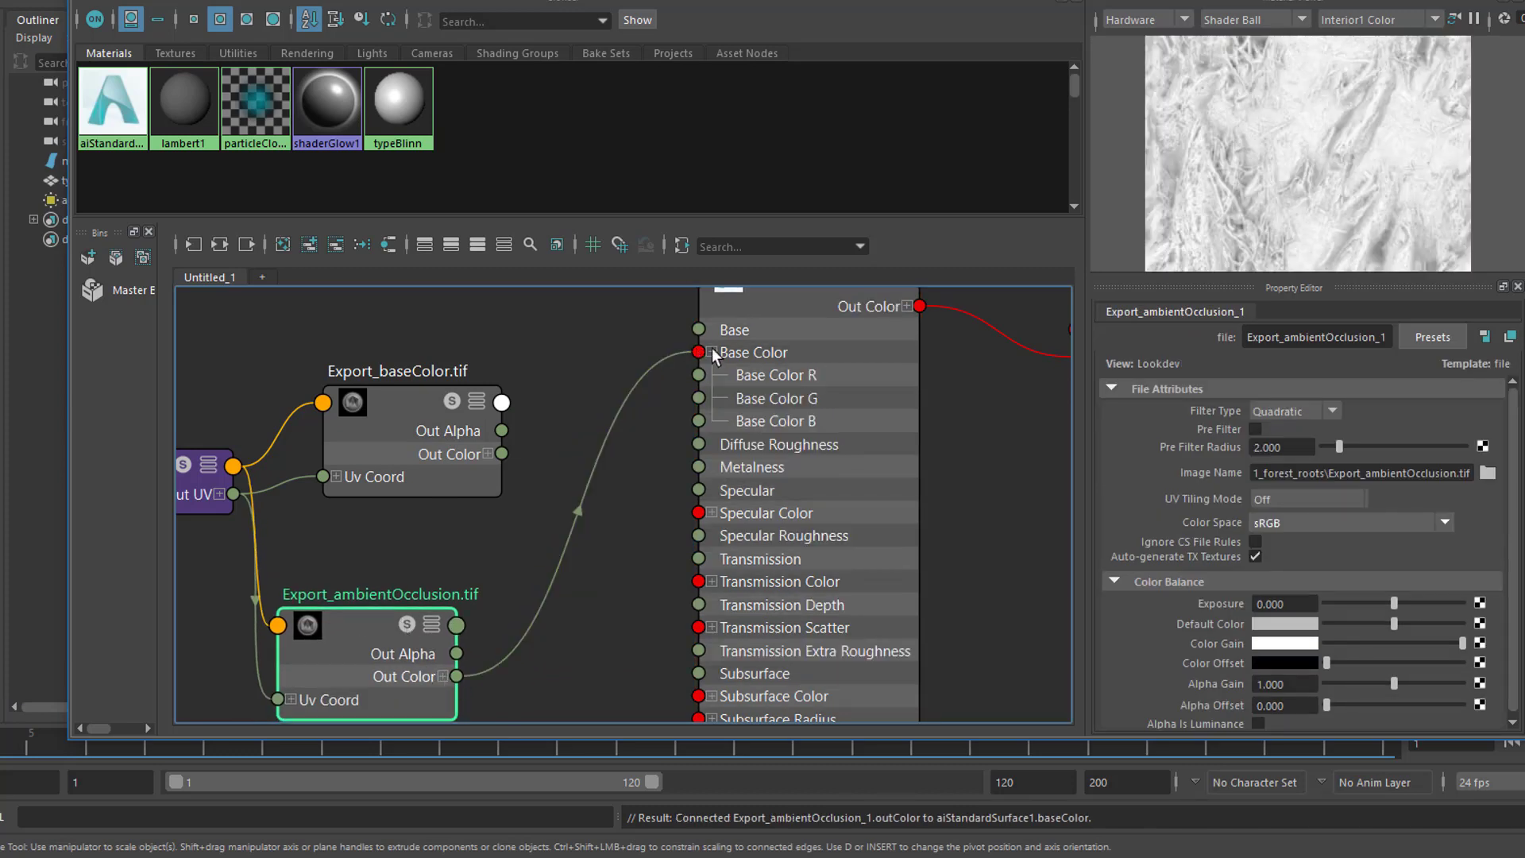
click(818, 304)
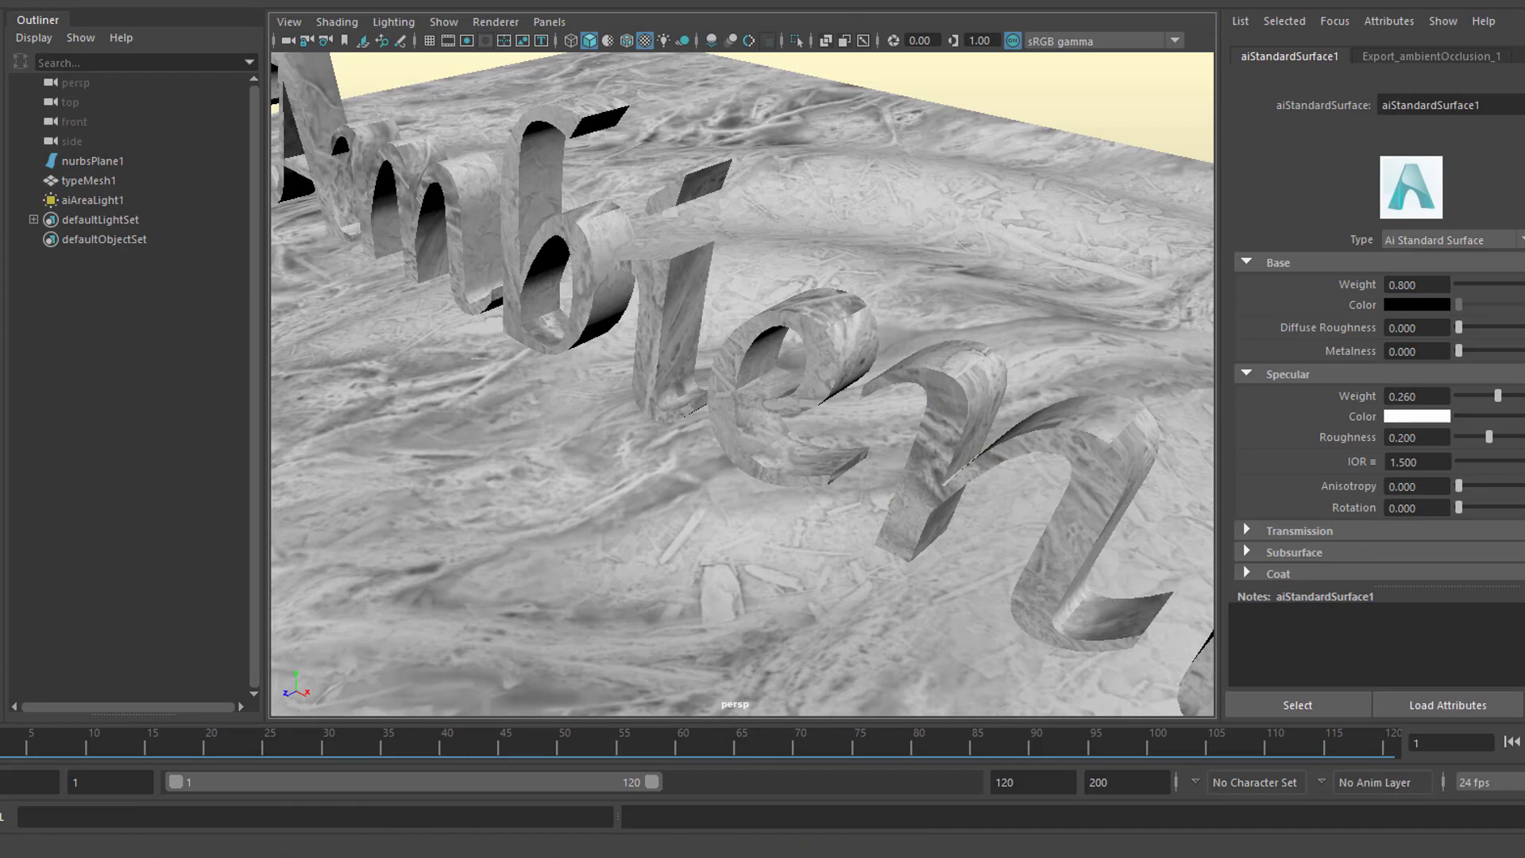
click(854, 0)
click(881, 0)
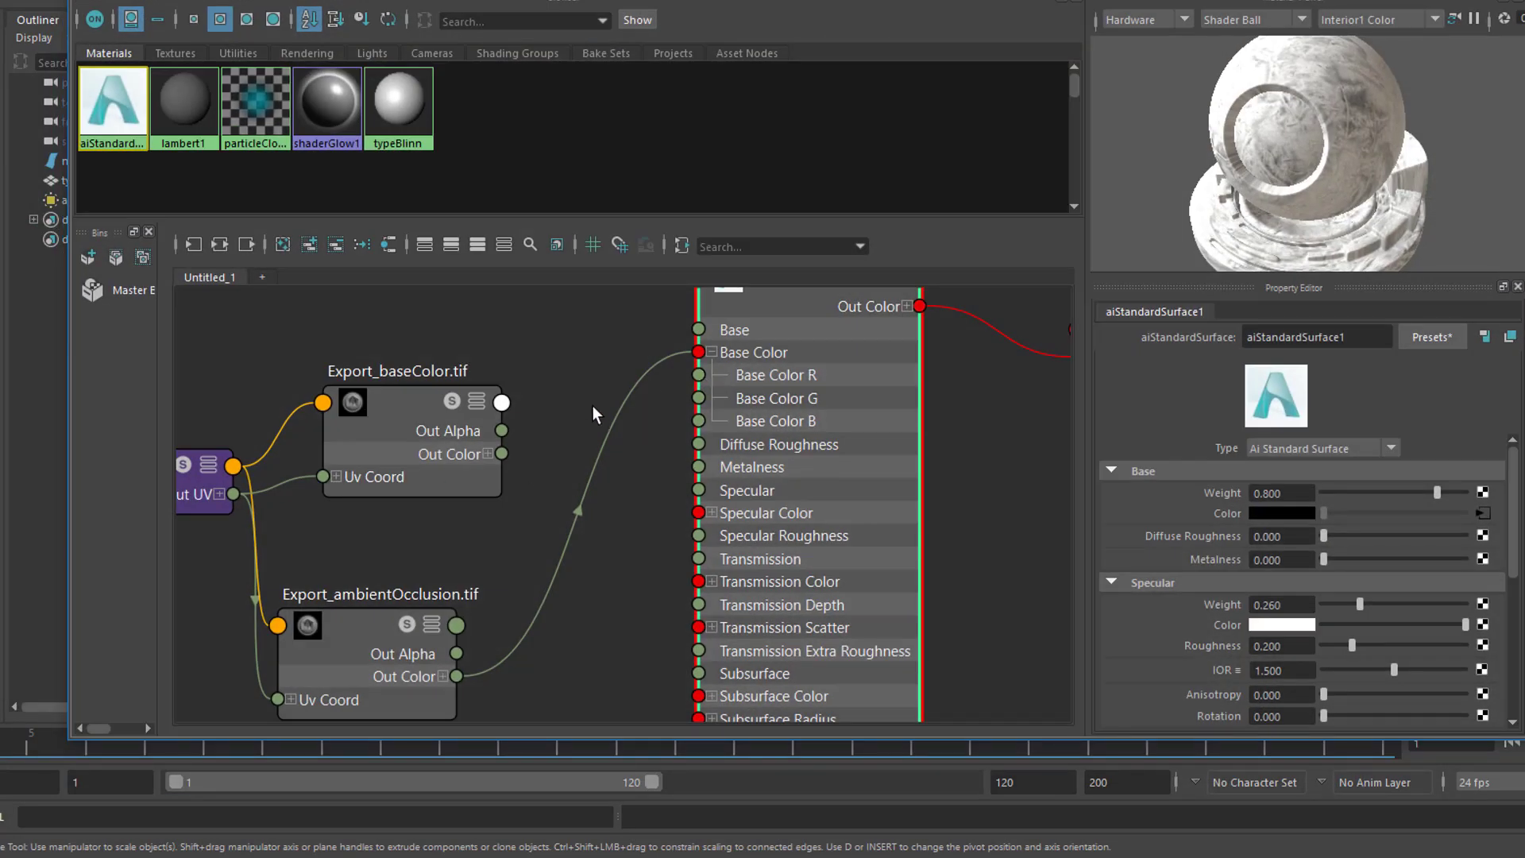
- Disconnect Export_ambientOcclusion.tif from the Base Color of aiStandardSurface1 and readjust the positions of both texture nodes
click(654, 463)
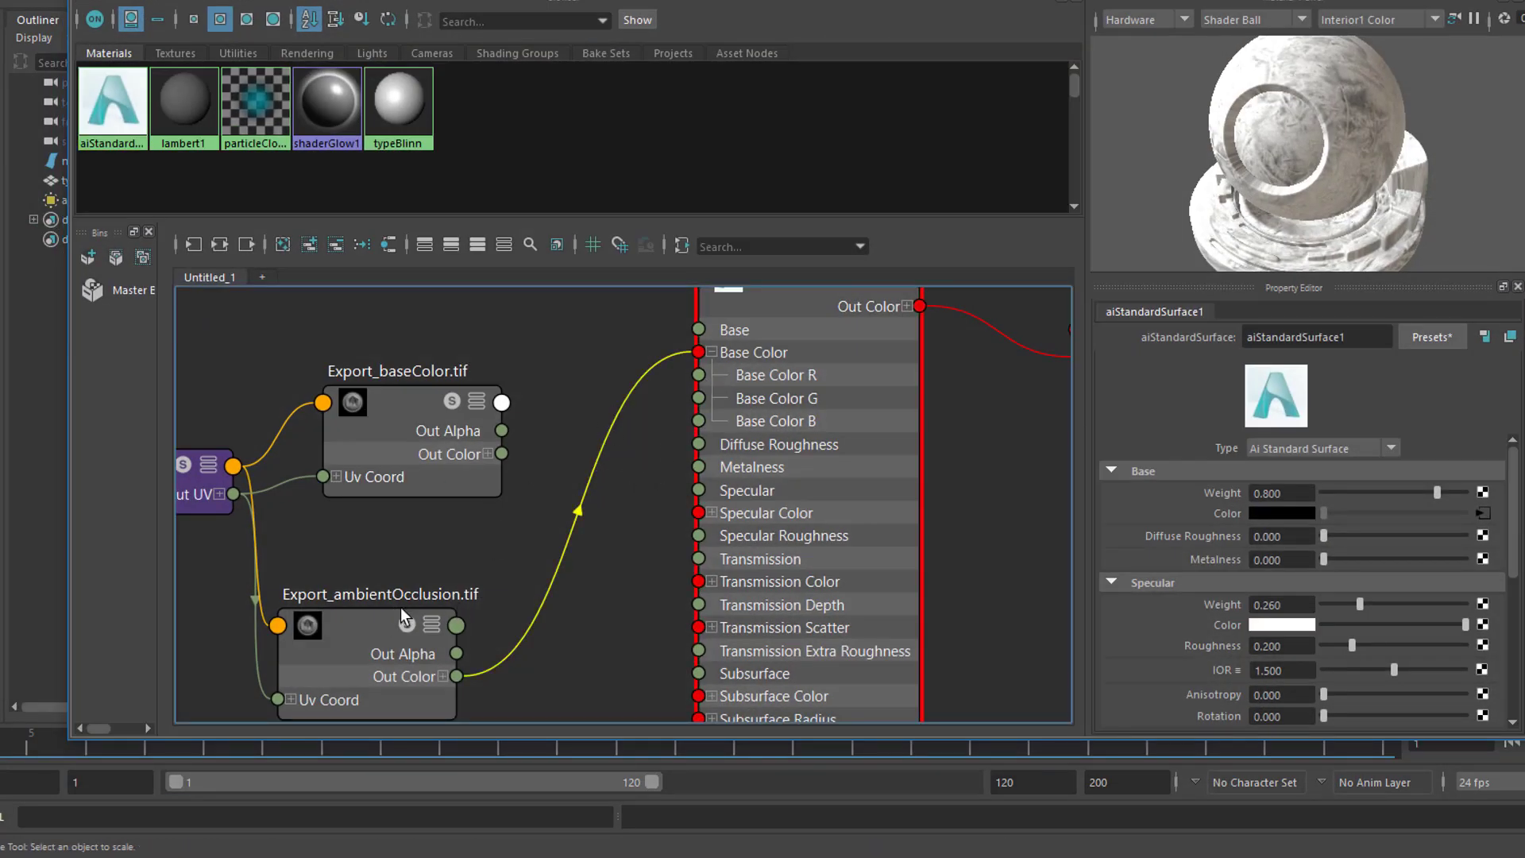
key(Delete)
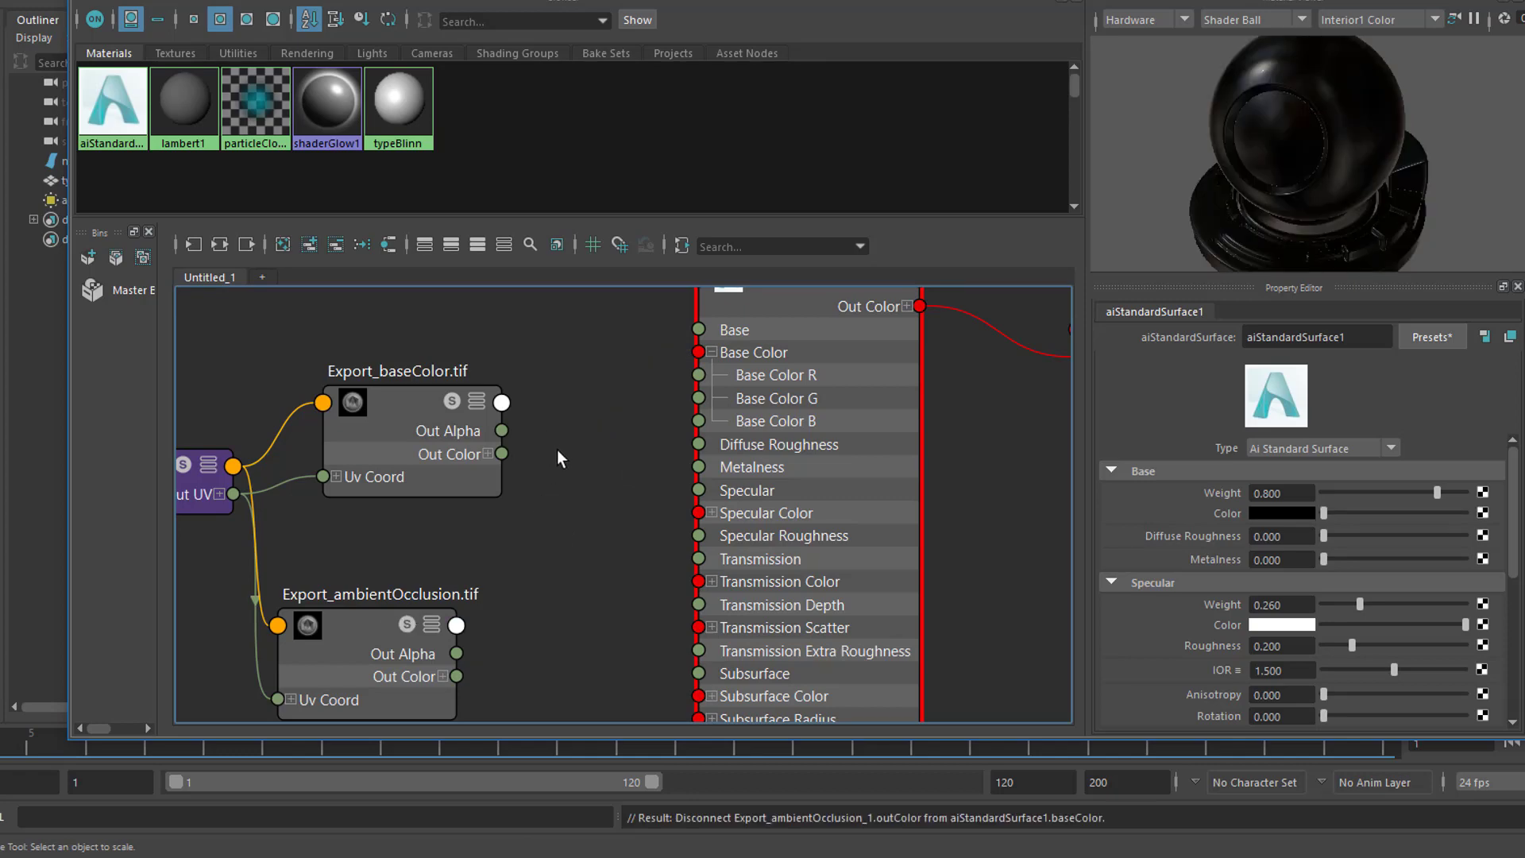
click(389, 394)
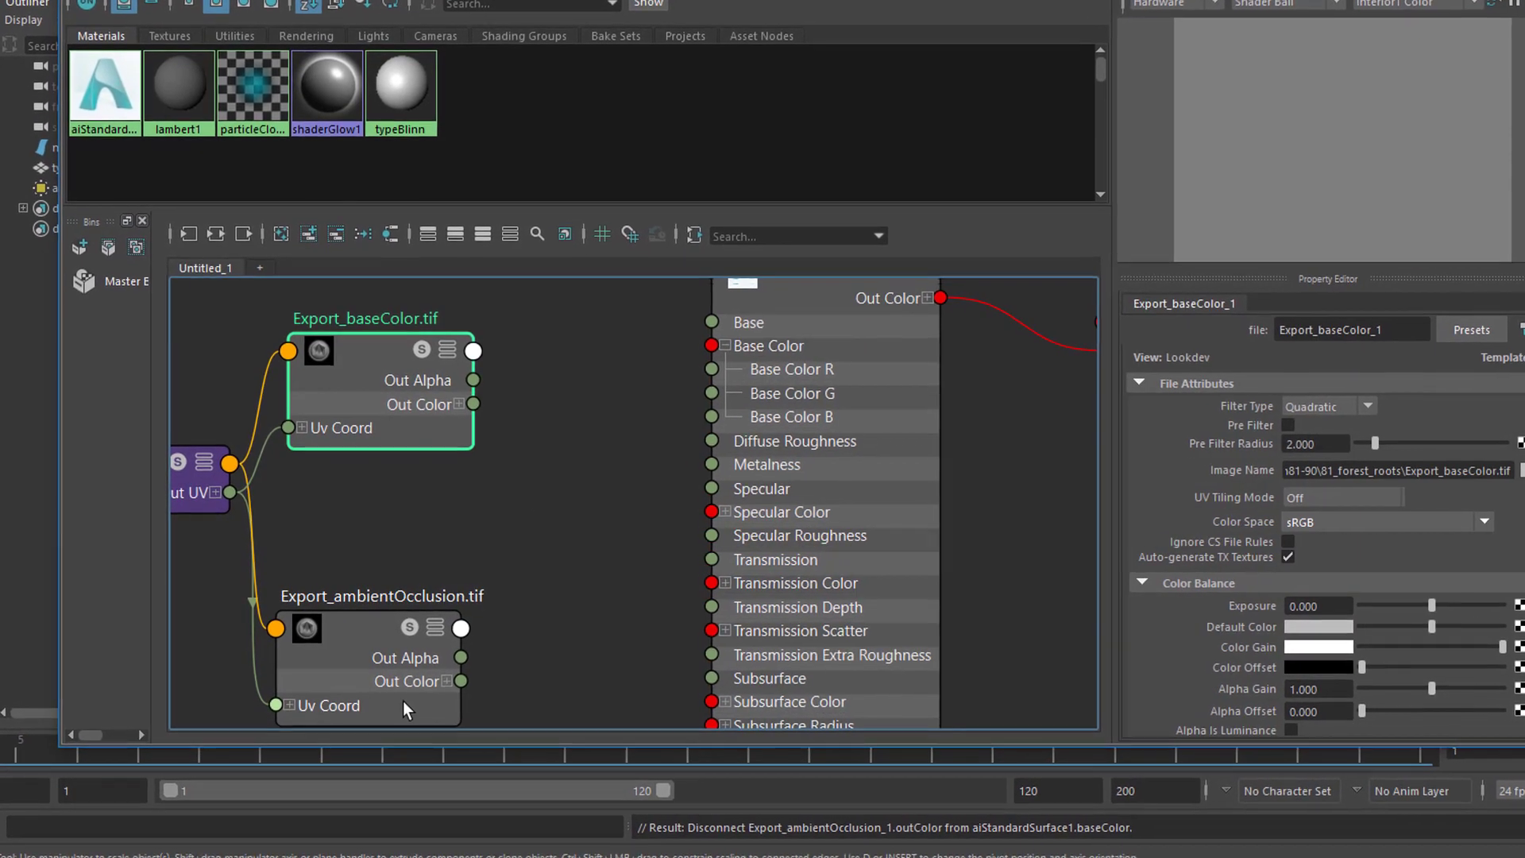
click(403, 701)
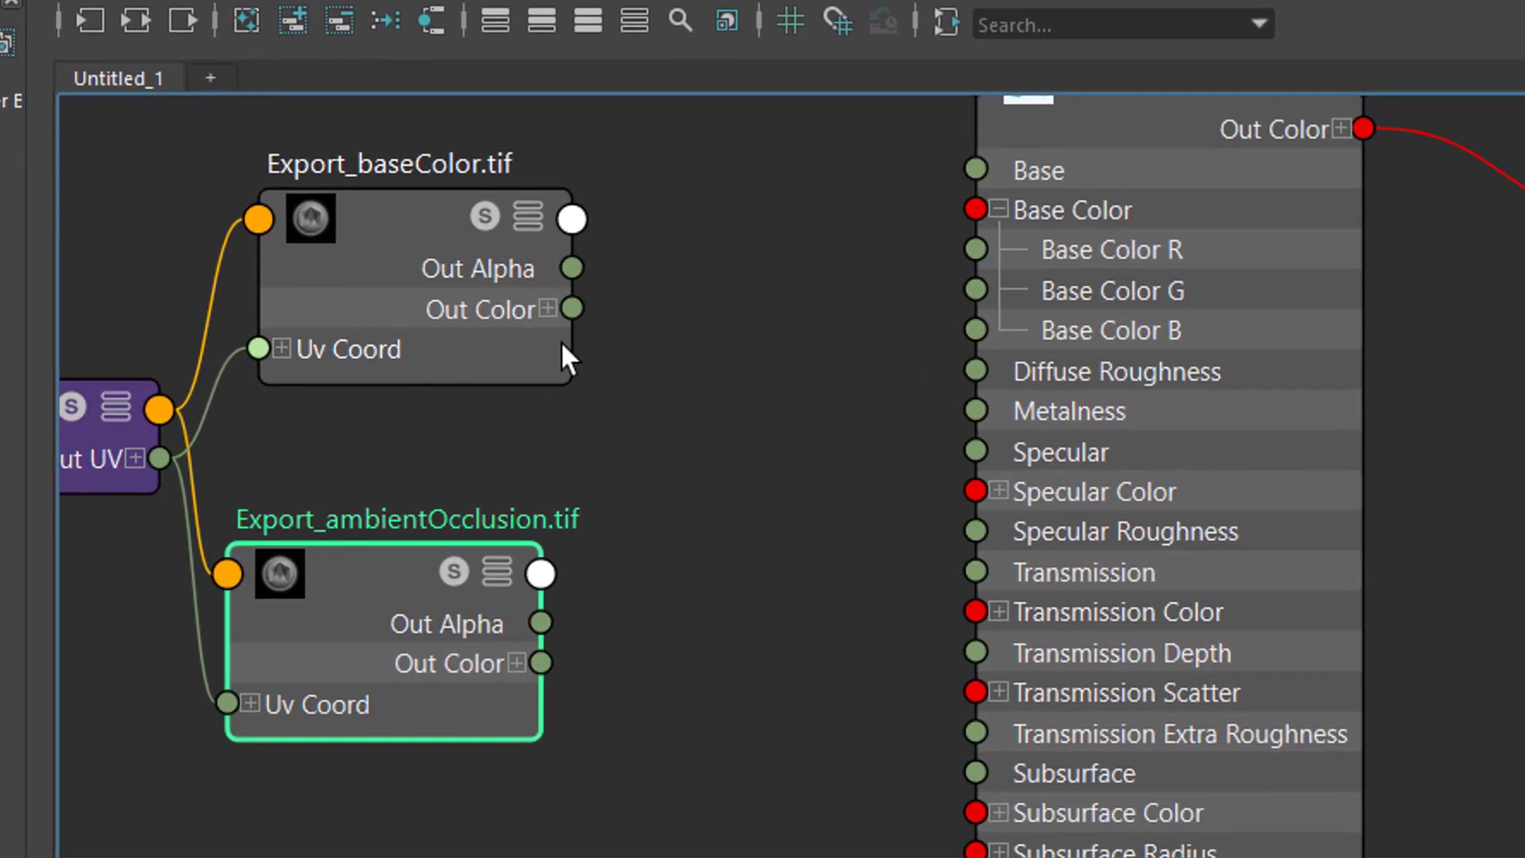
- Examine the individual Out Color channels of Export_baseColor.tif, then clear the node selection
click(542, 314)
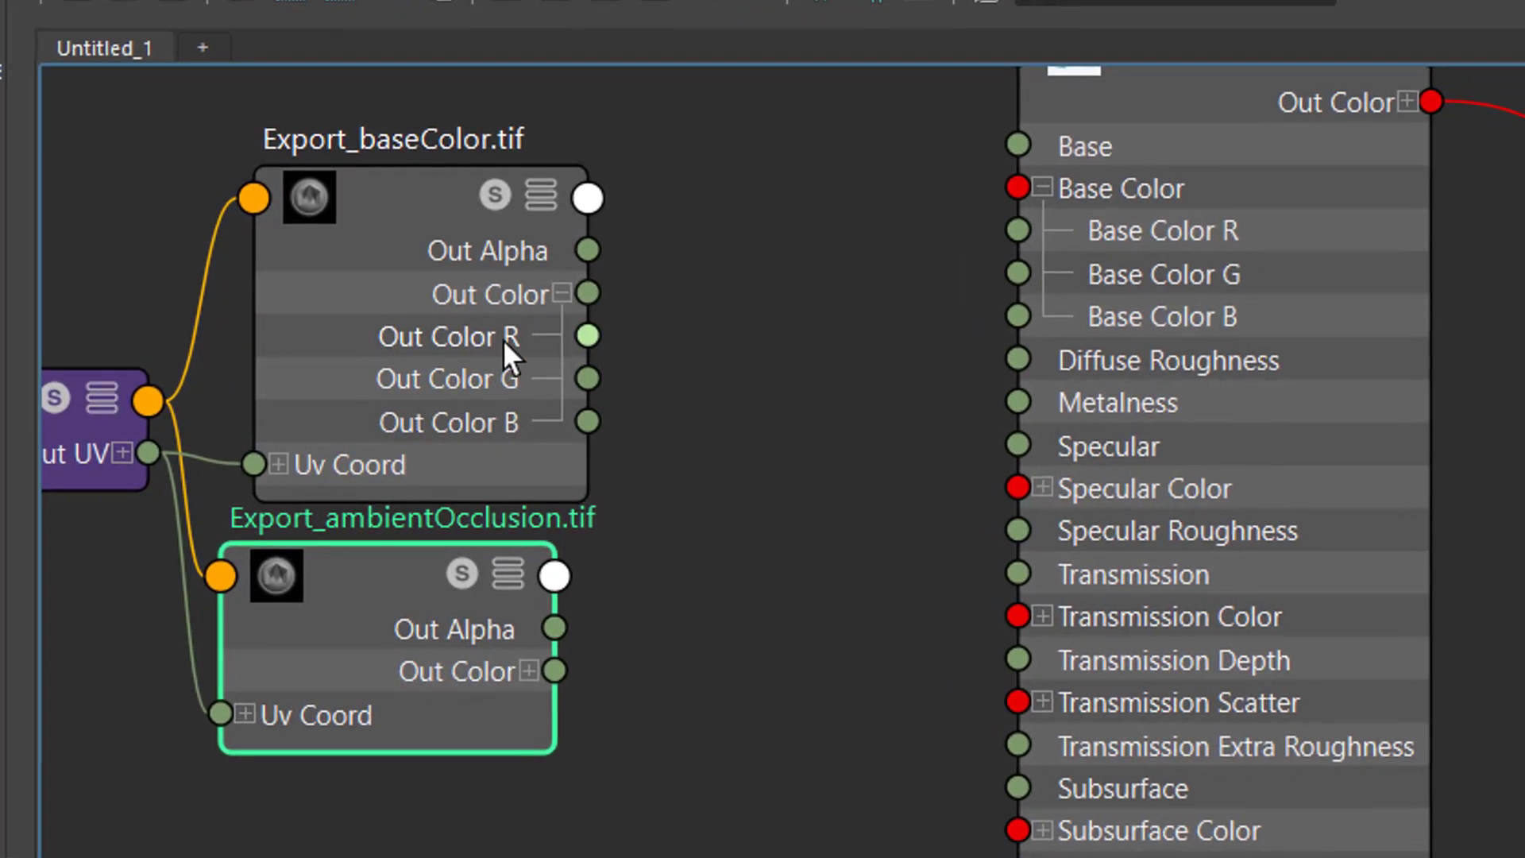
click(561, 294)
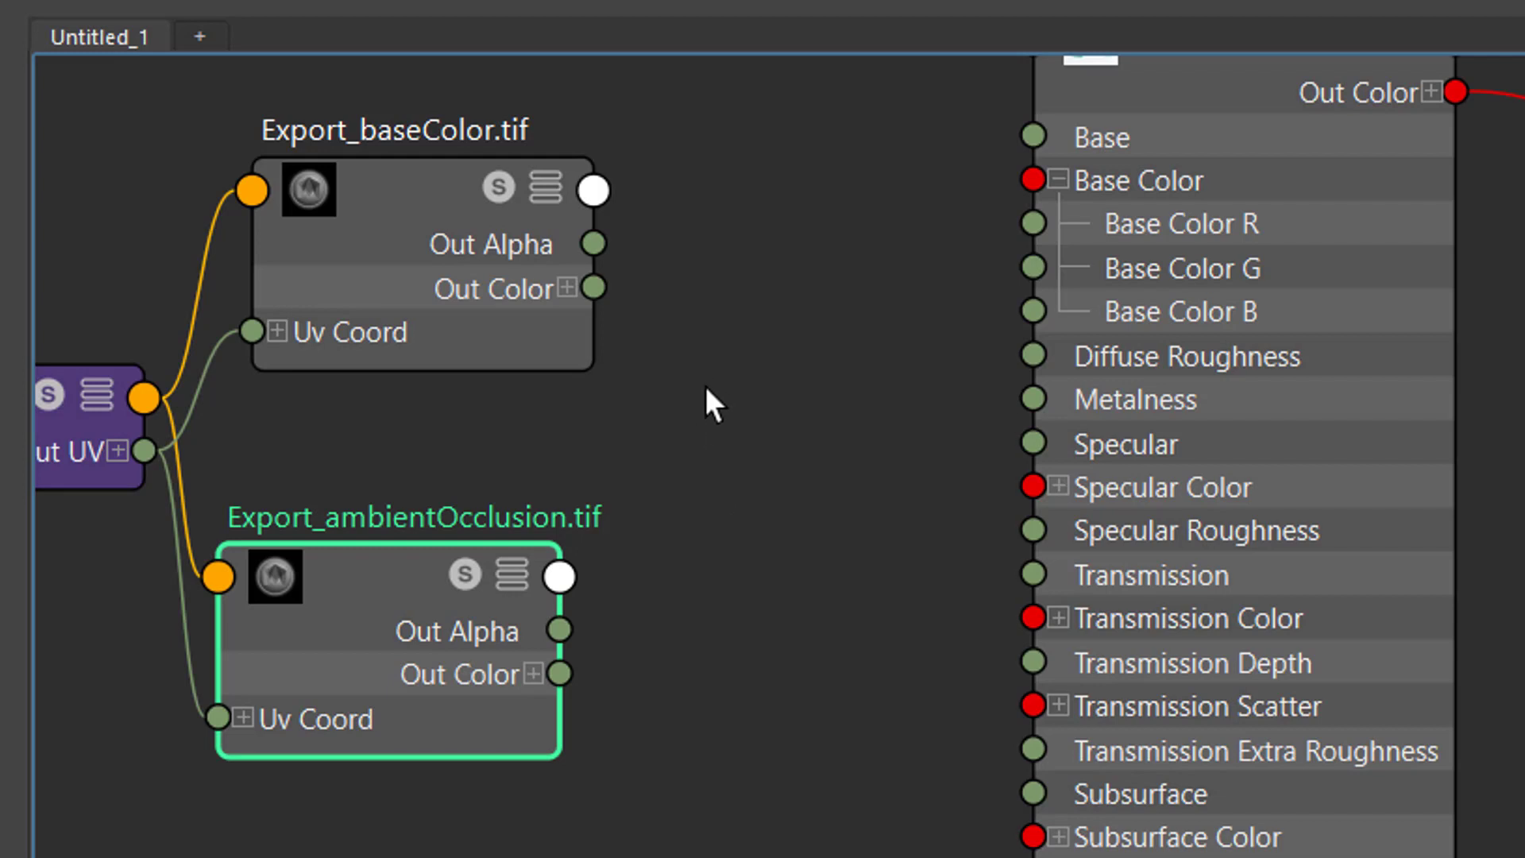
click(711, 363)
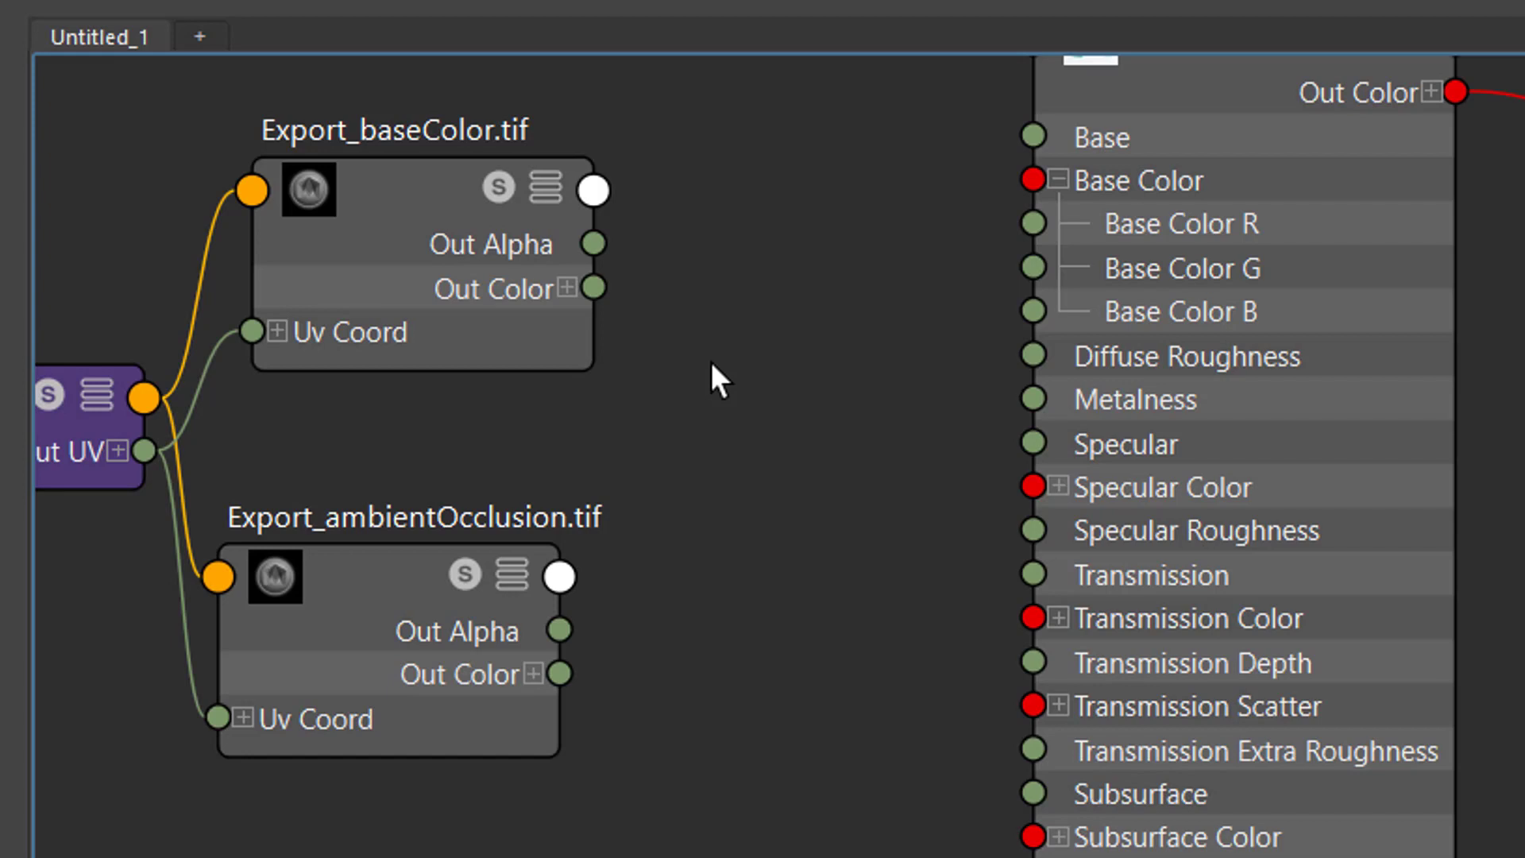
- Create an aiMultiply node in the graph between the texture nodes and the aiStandardSurface
key(Tab)
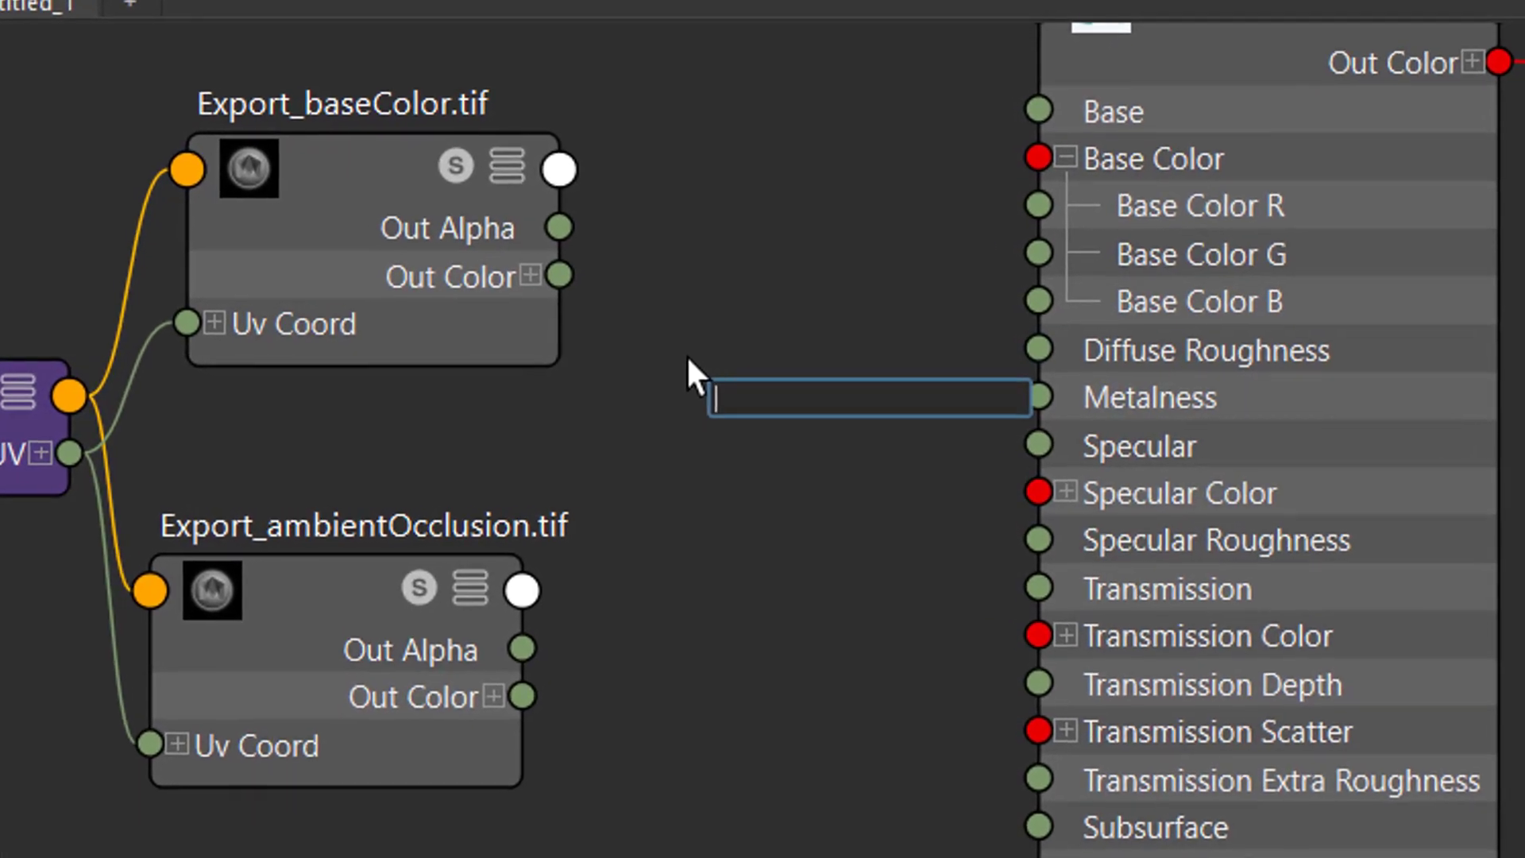
text(ai)
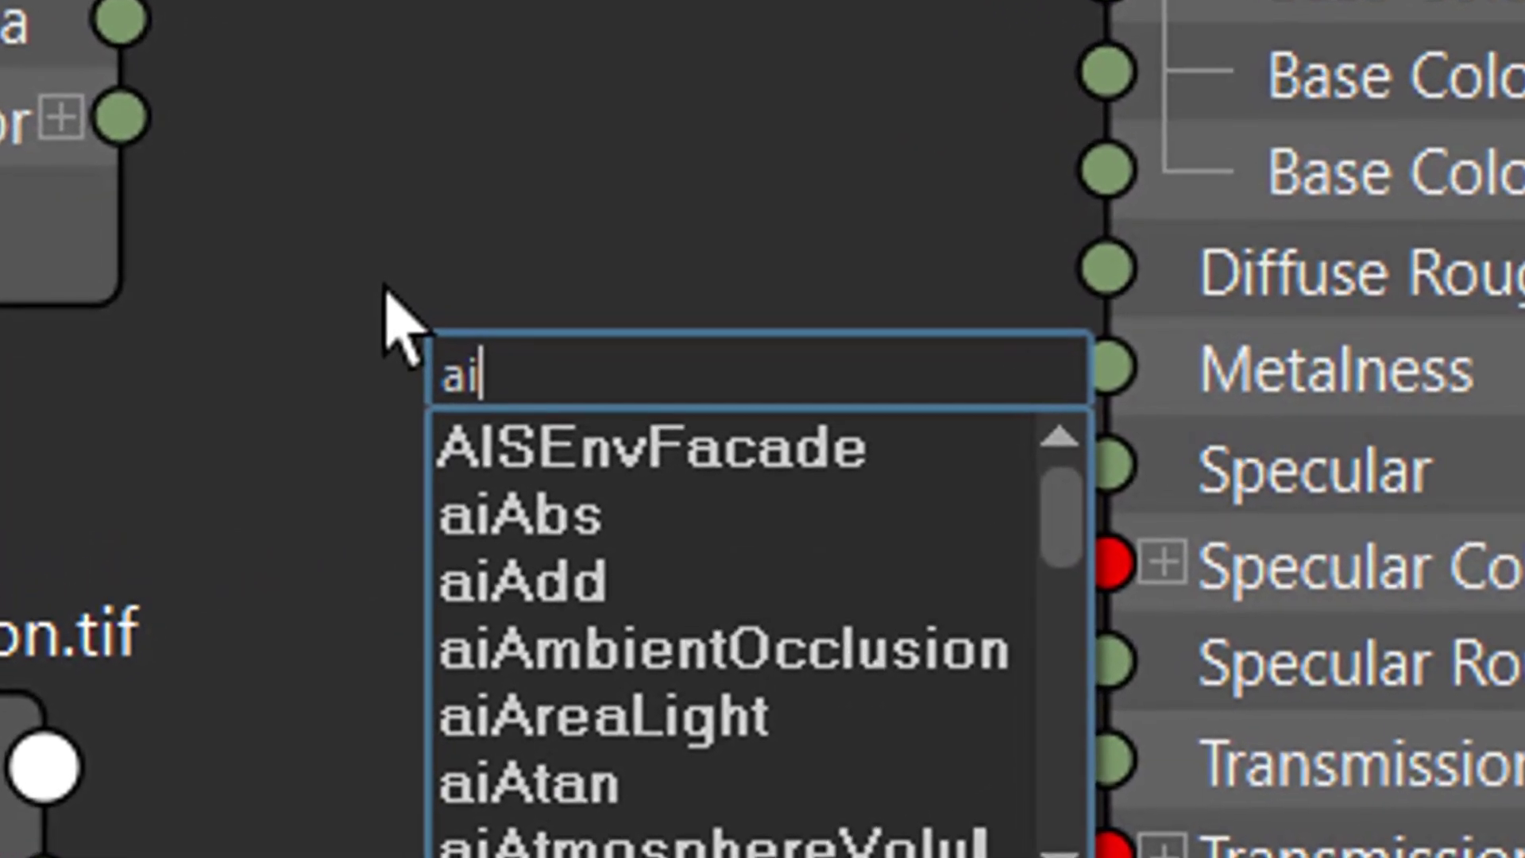
text(mu)
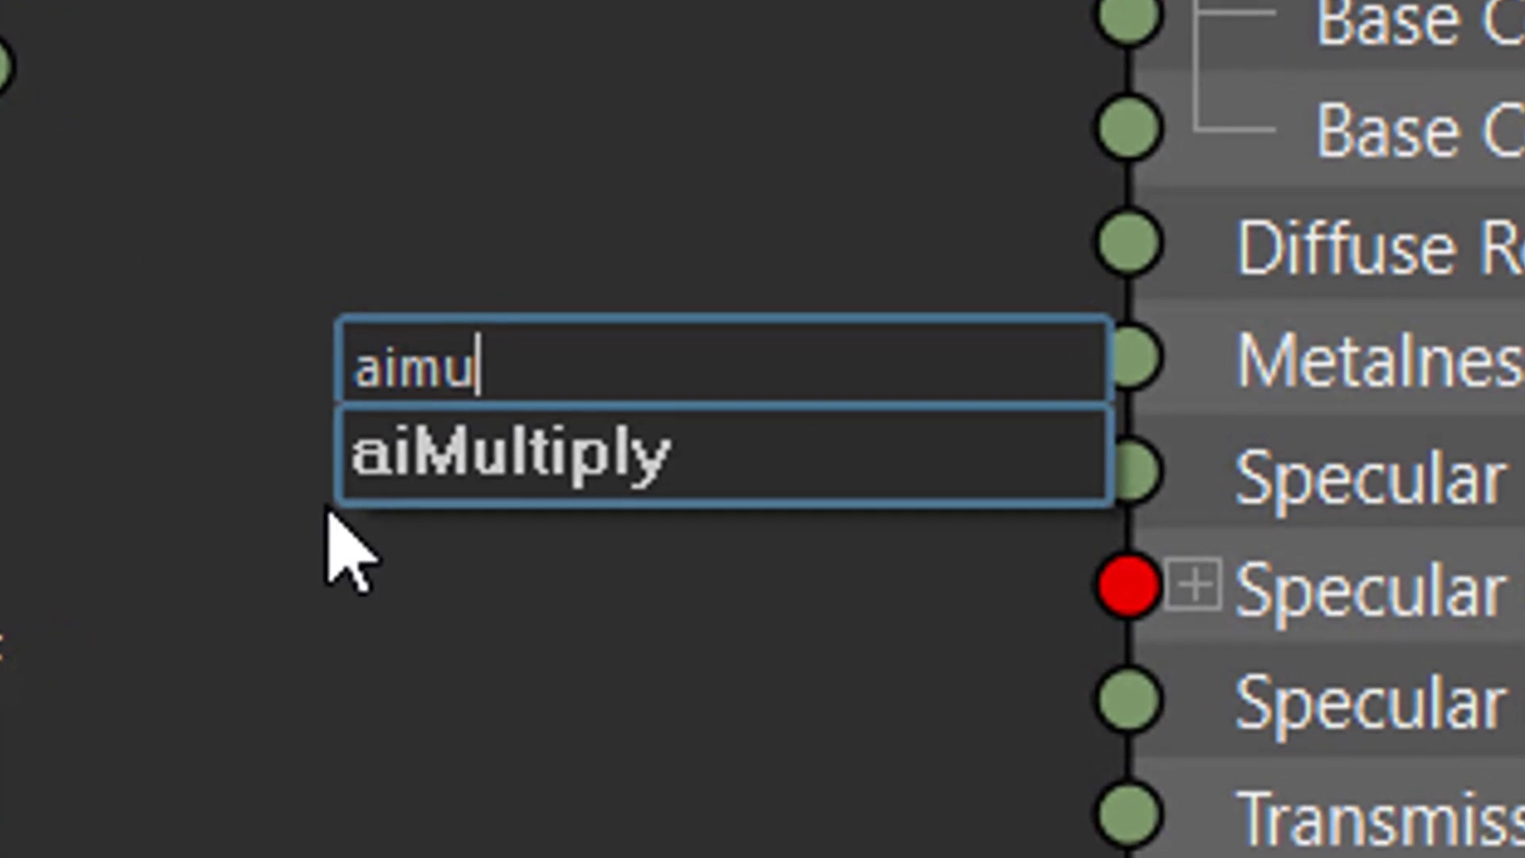
click(579, 470)
- Rearrange the Export_baseColor.tif, Export_ambientOcclusion.tif and aiMultiply1 nodes to make room for their connections
drag(656, 432, 368, 302)
drag(40, 774, 19, 801)
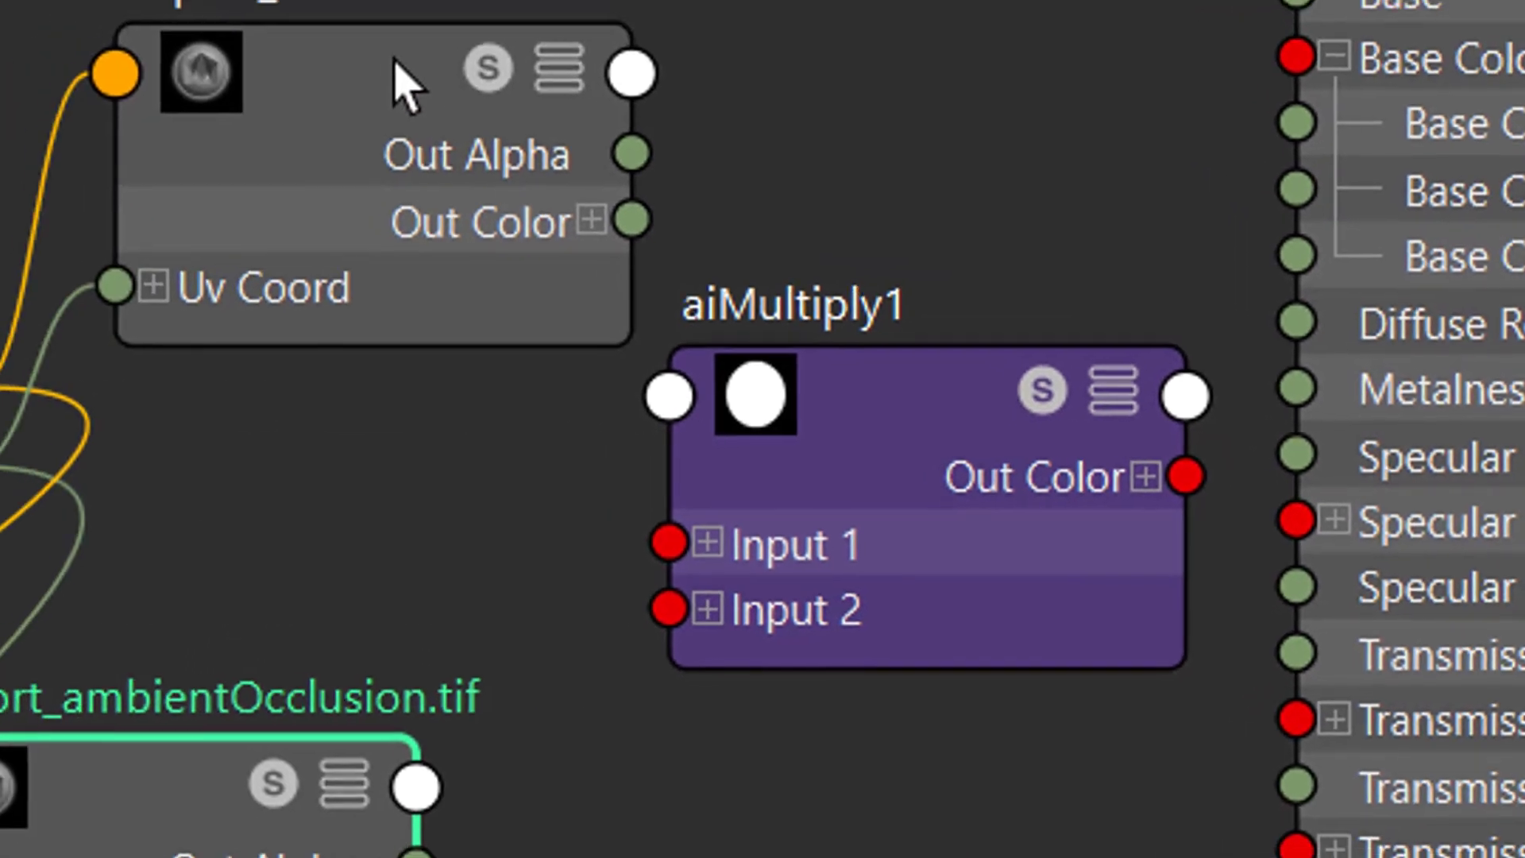
click(444, 67)
drag(437, 43, 415, 0)
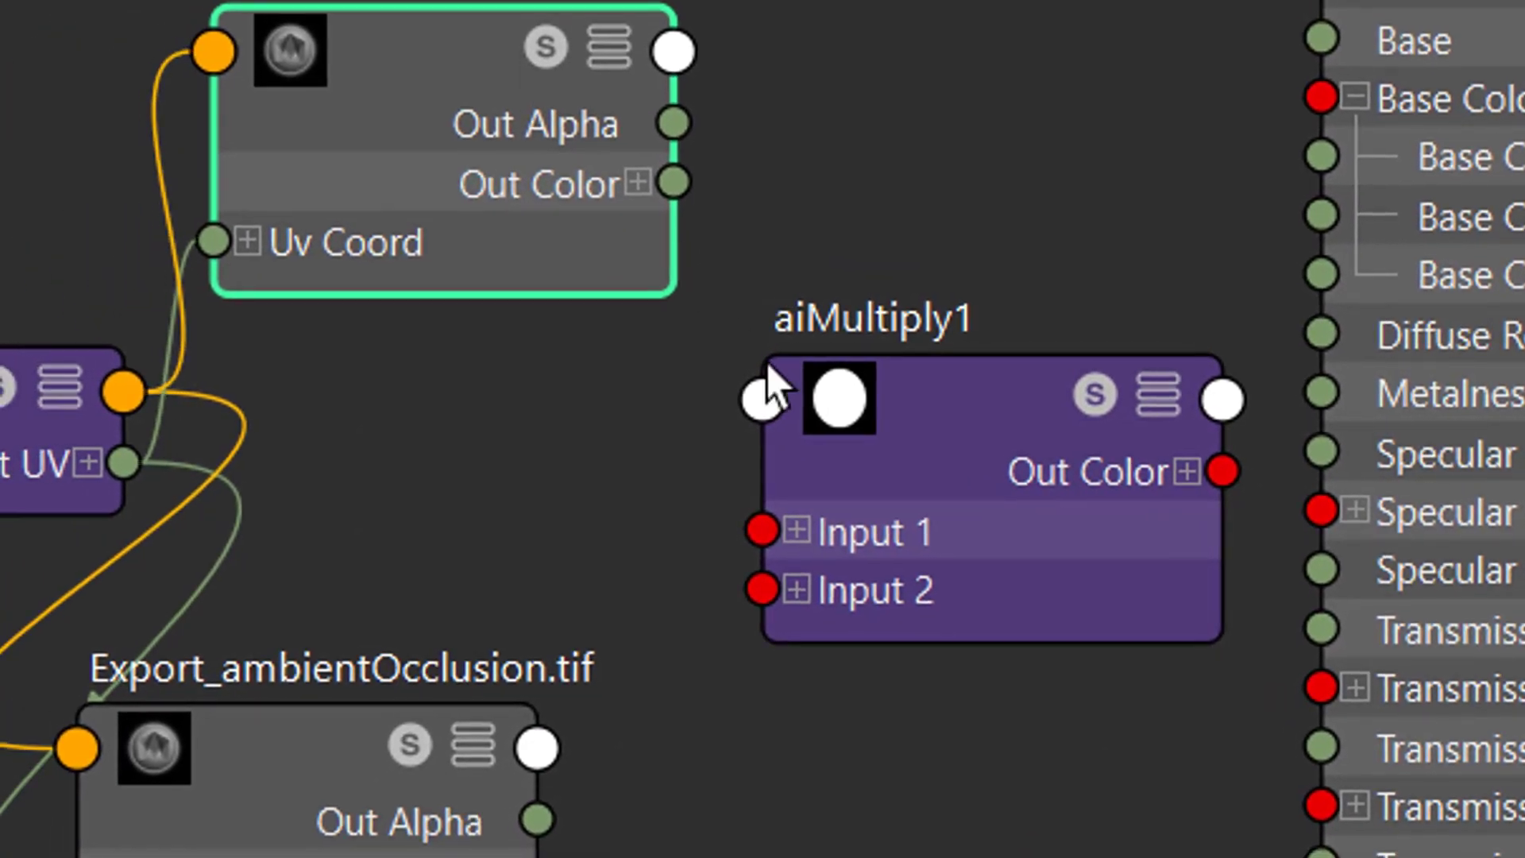
drag(949, 409, 799, 421)
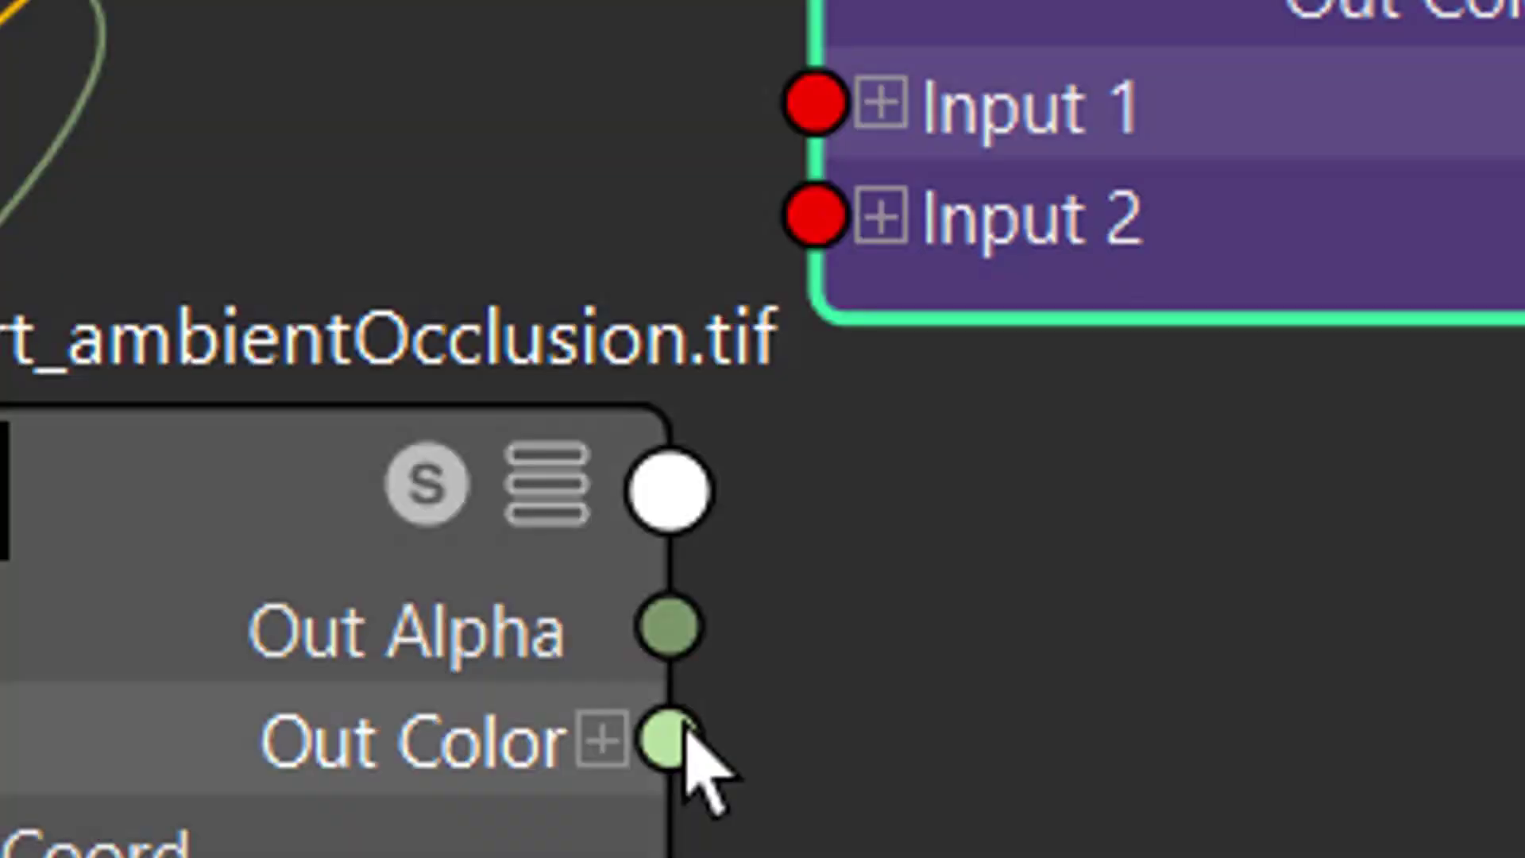
- Connect ambient occlusion Out Color to aiMultiply1 Input 2, base color Out Color to Input 1, and aiMultiply1 Out Color to Base Color
drag(683, 722, 749, 271)
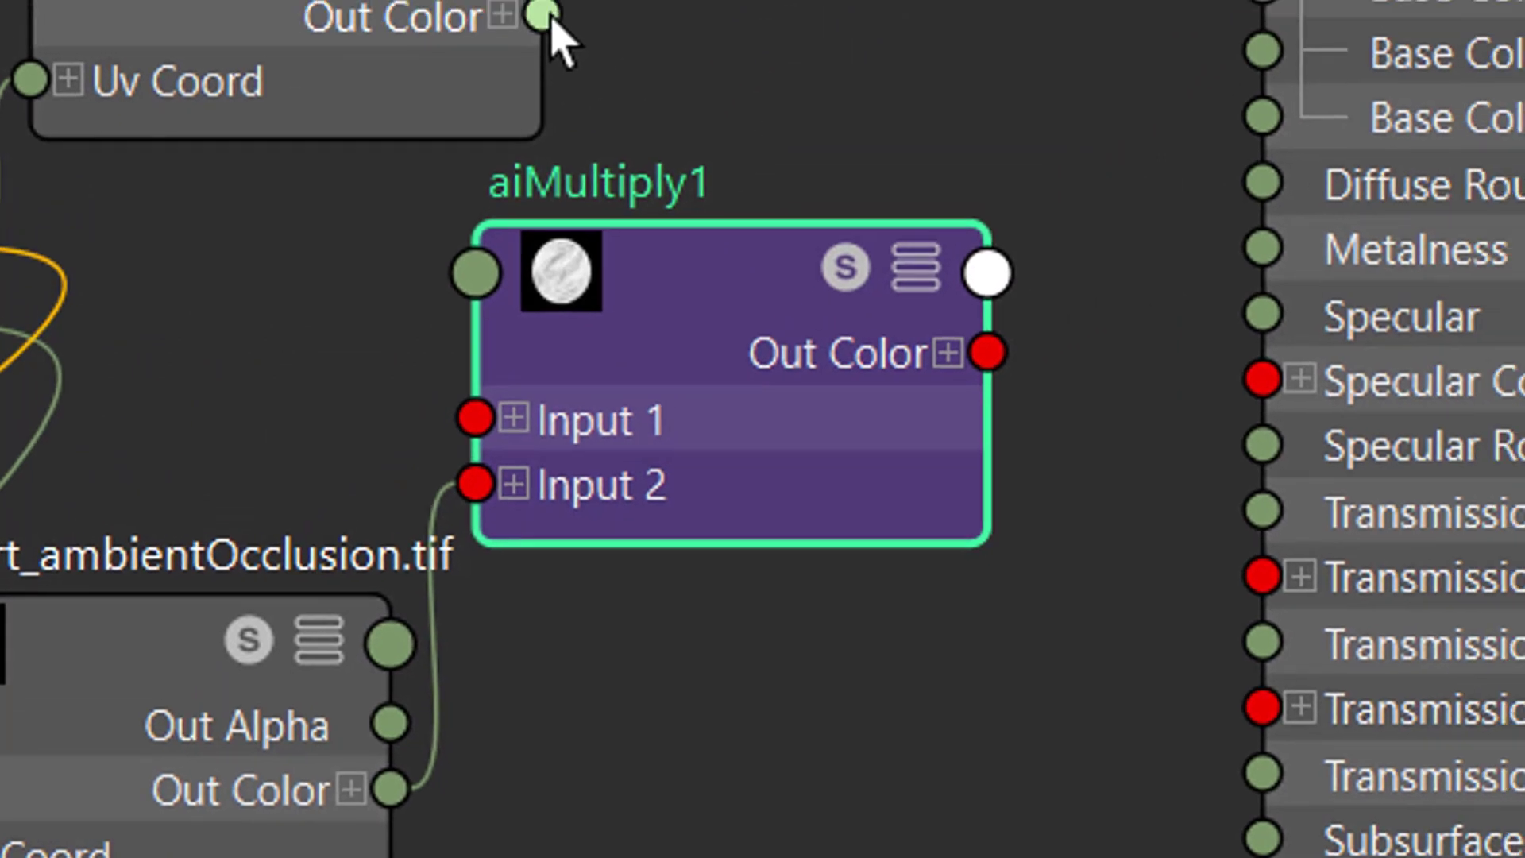
drag(542, 15, 398, 485)
drag(840, 431, 1049, 70)
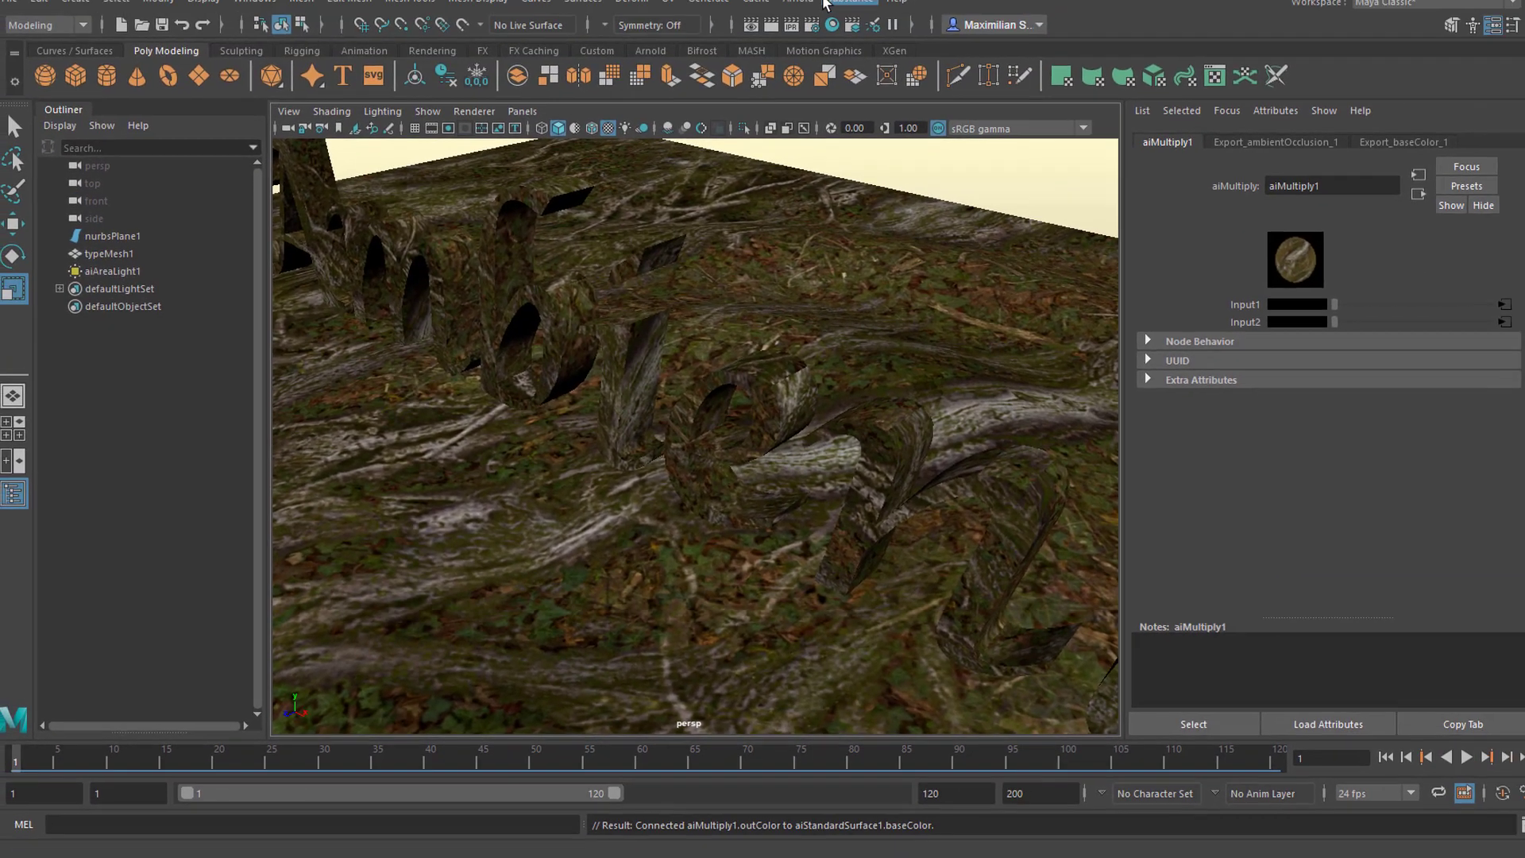
- Render the multiplied texture in the Arnold RenderView and store the image as a second snapshot
click(789, 10)
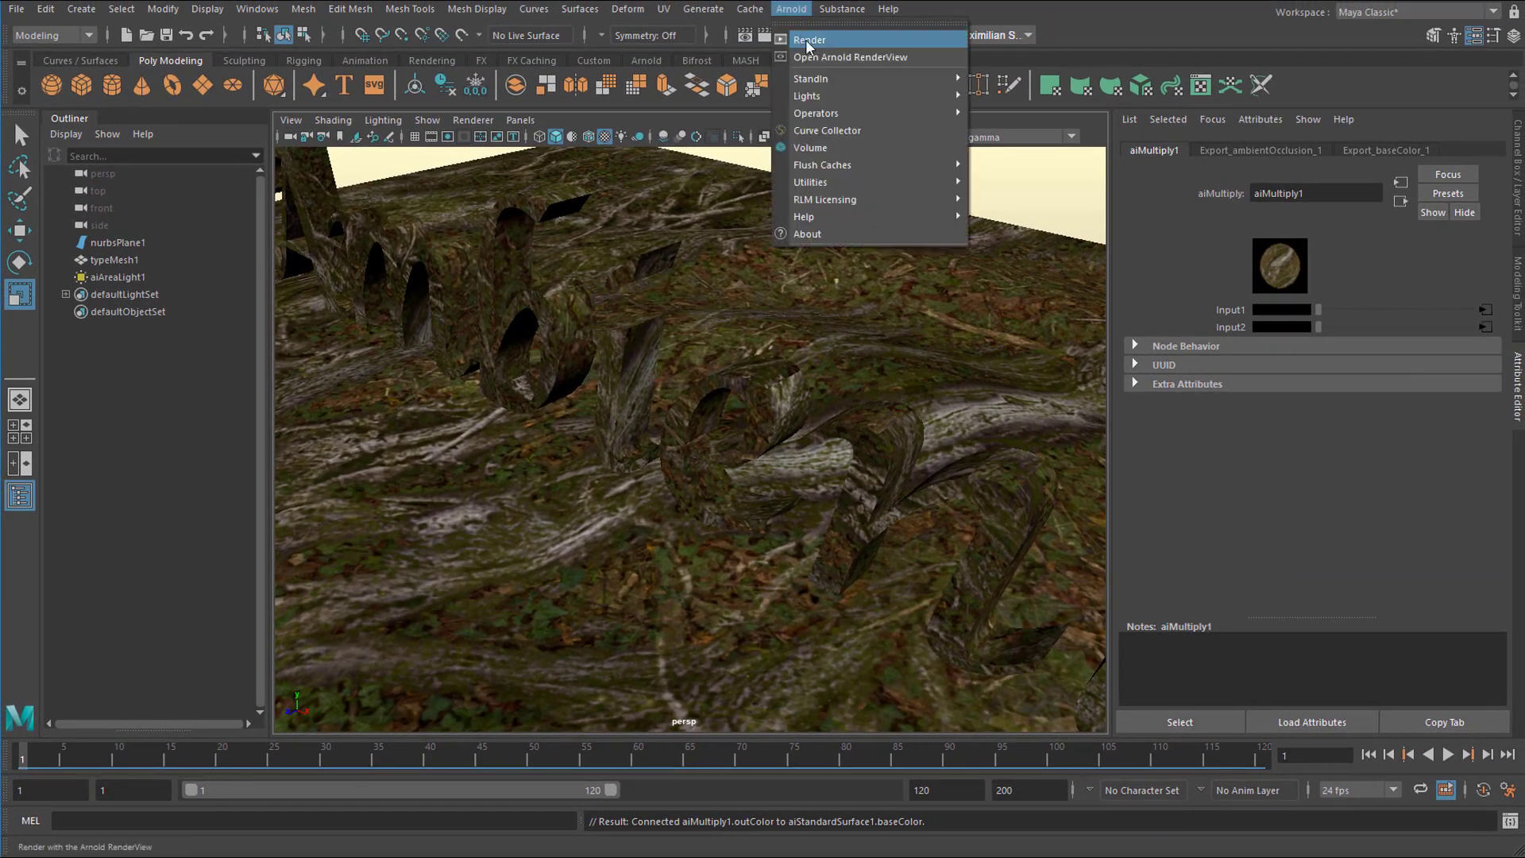
click(827, 55)
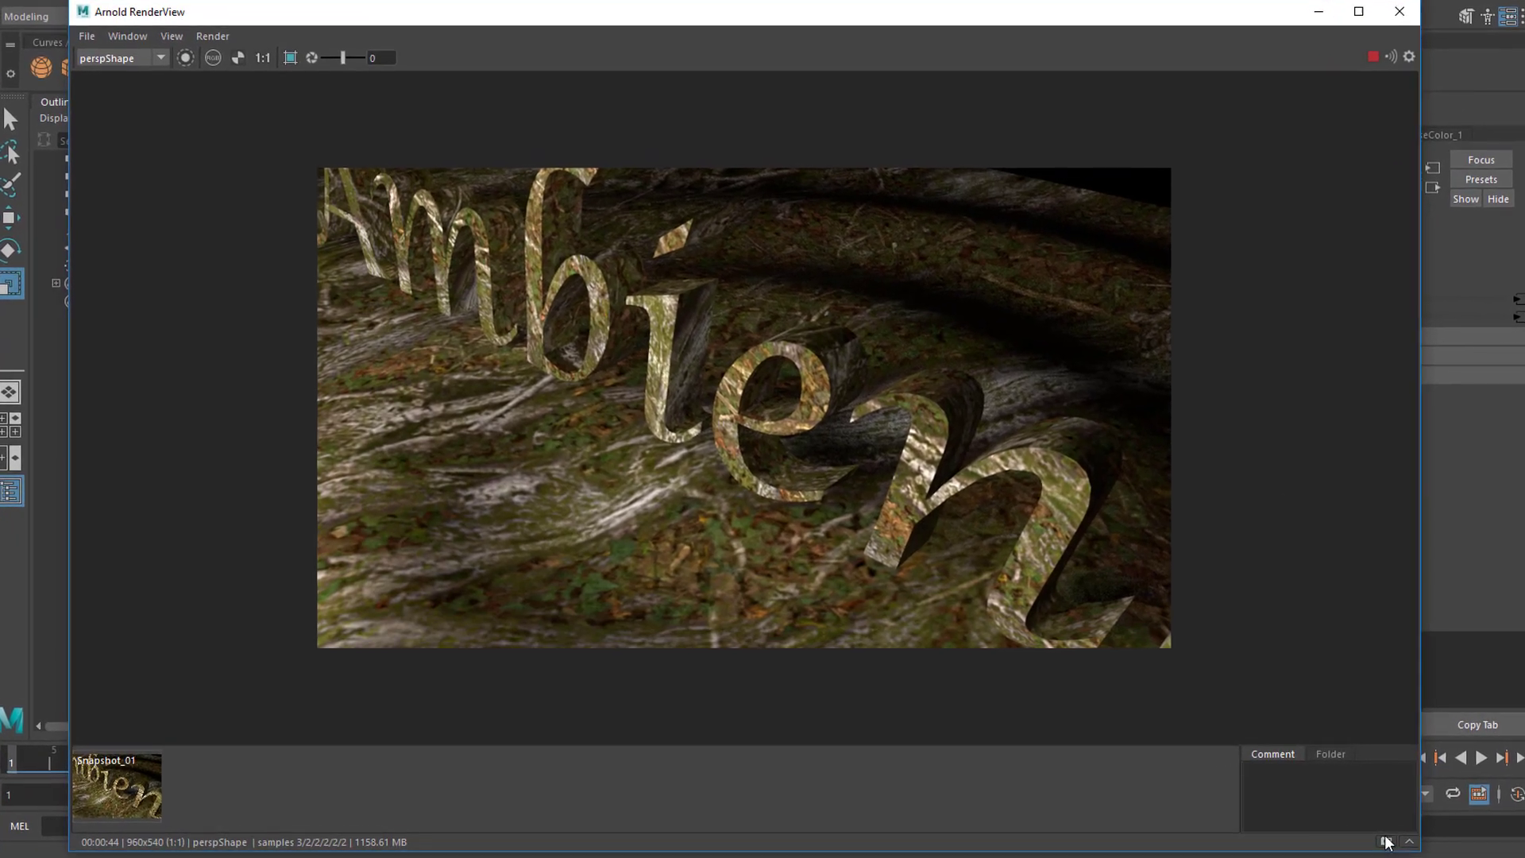
click(1372, 838)
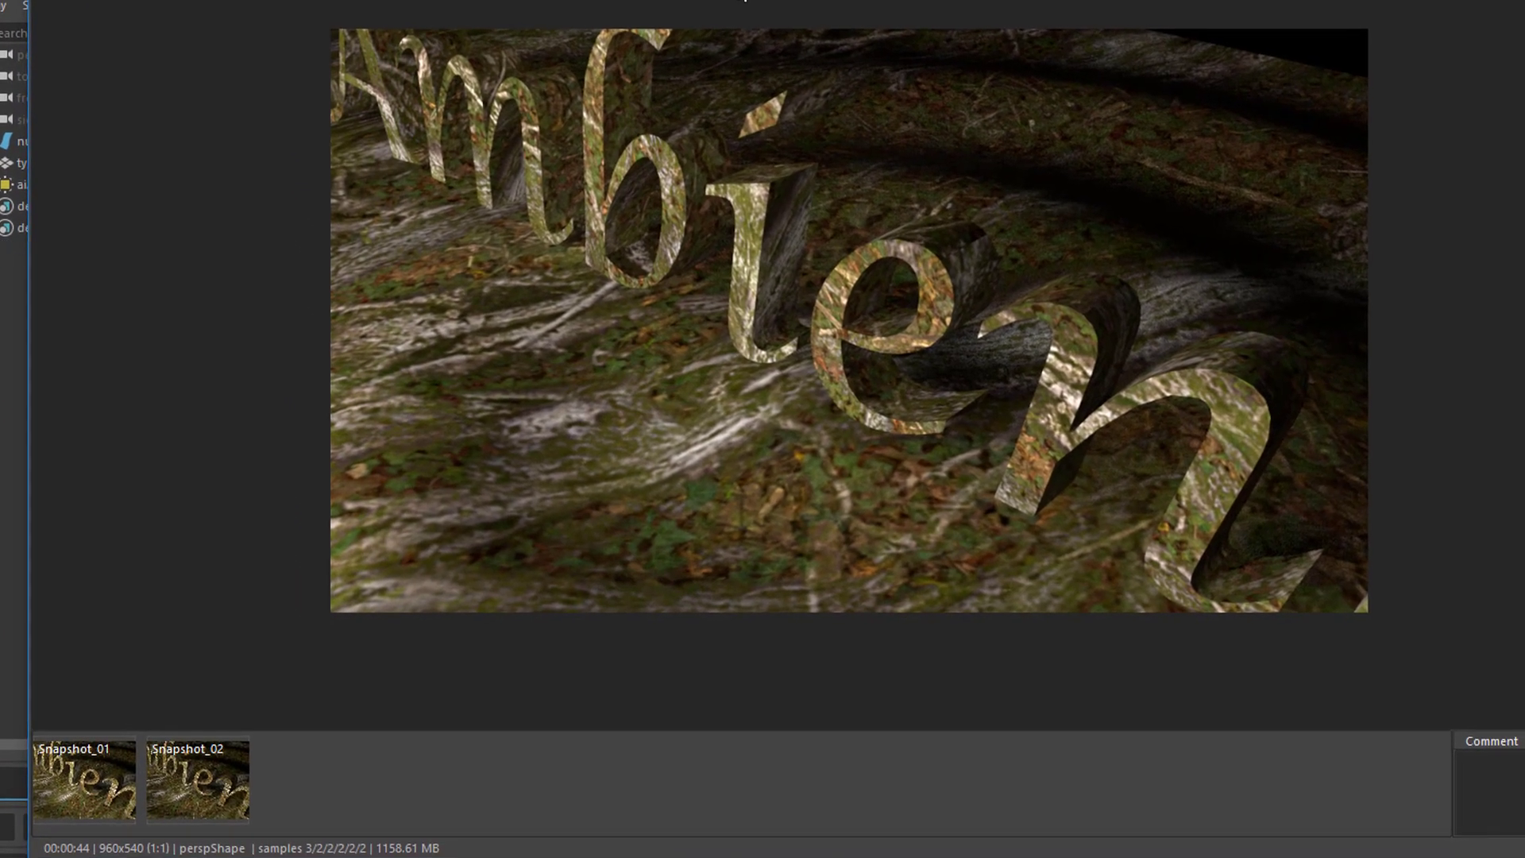
- Compare Snapshot_01 and Snapshot_02 in the full image and close up around the letters b, i and e
click(72, 776)
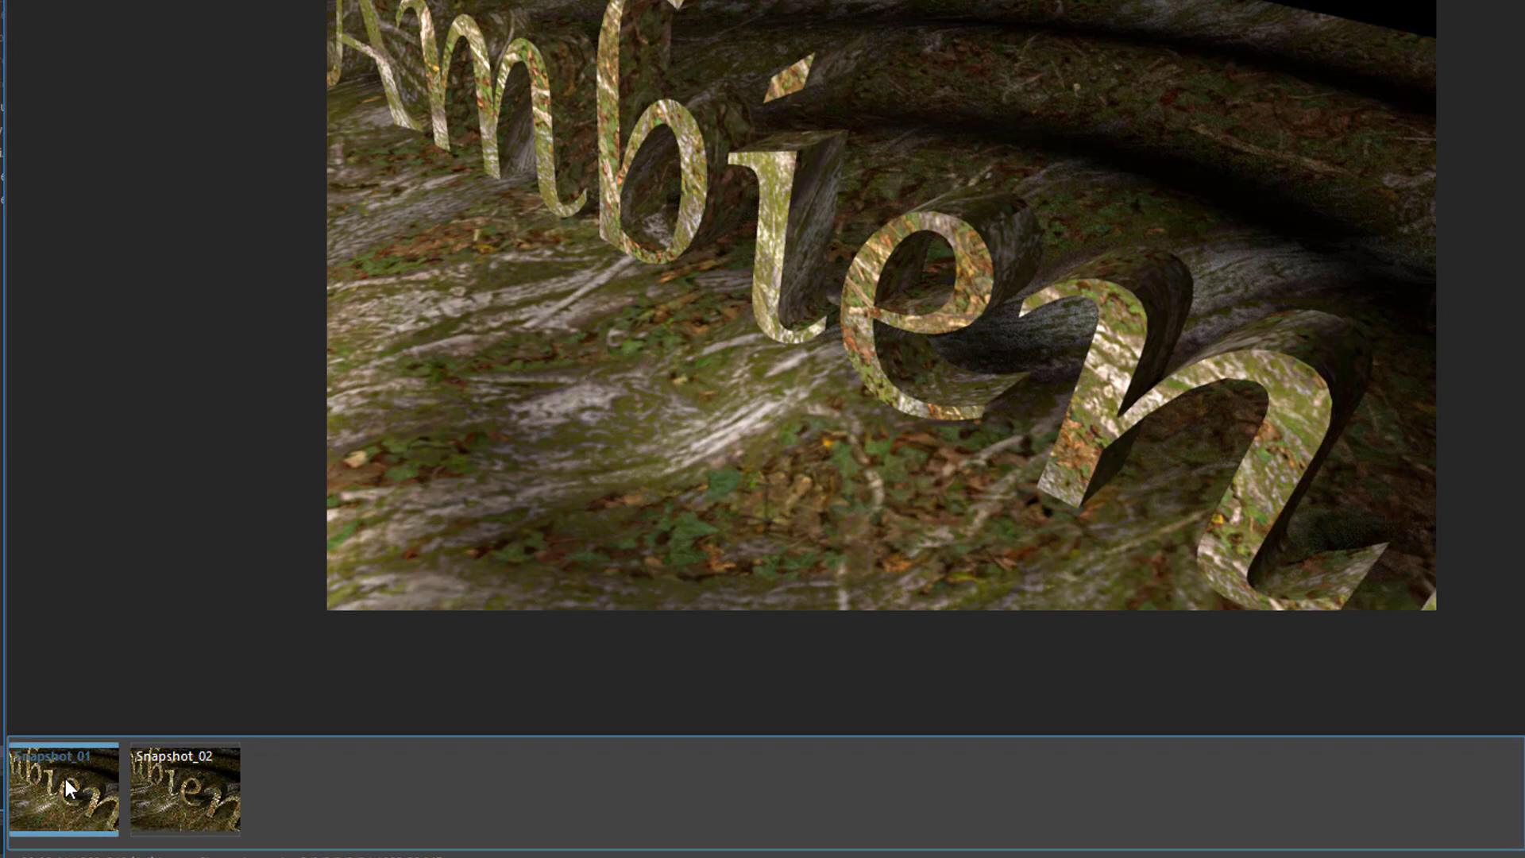
click(155, 791)
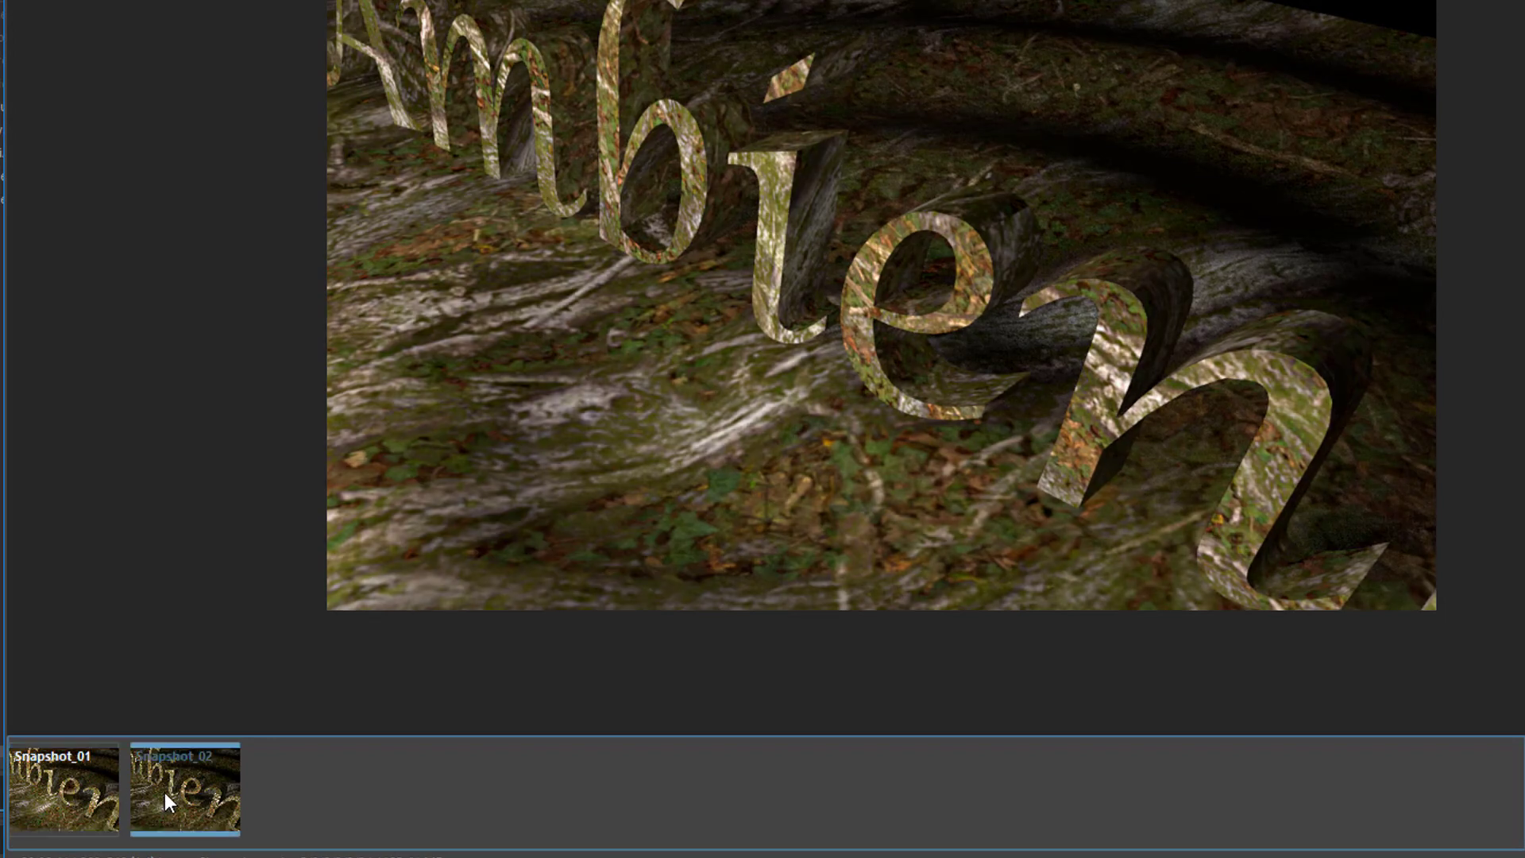
click(73, 777)
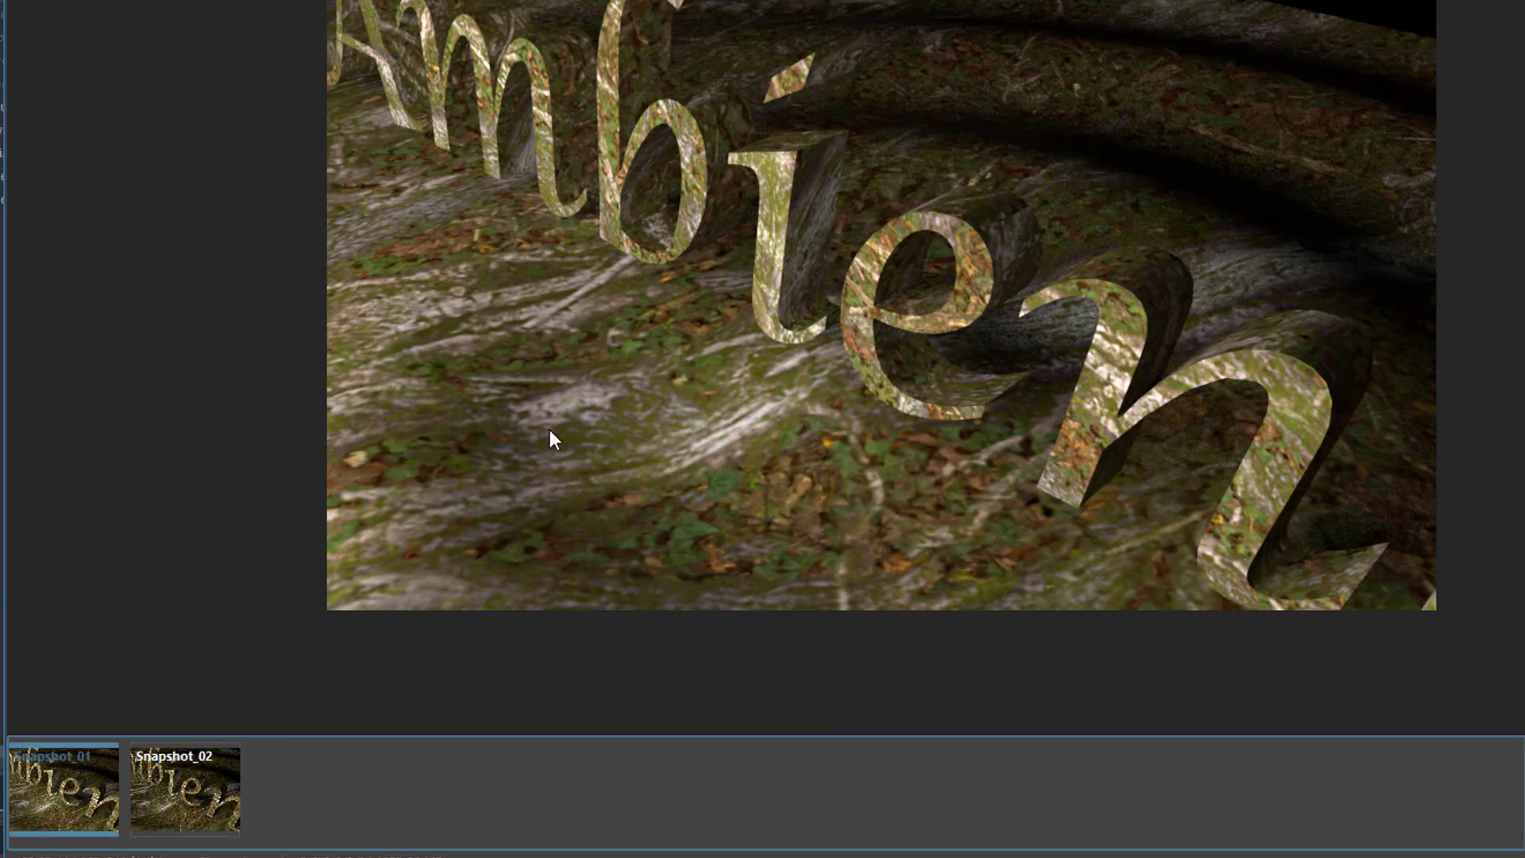
scroll(723, 245, up, 2)
scroll(723, 245, up, 3)
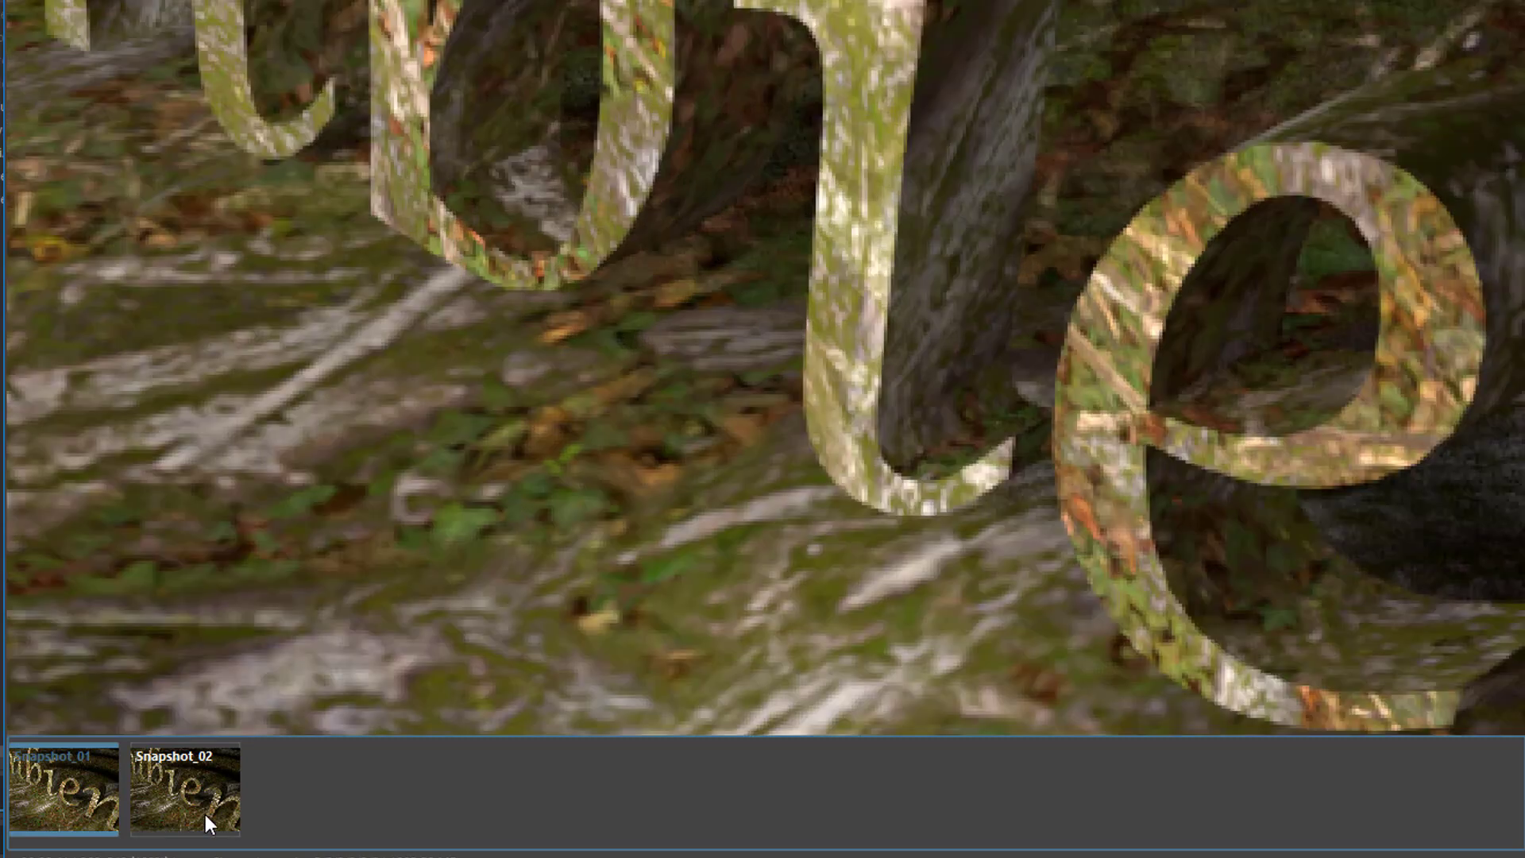
click(178, 808)
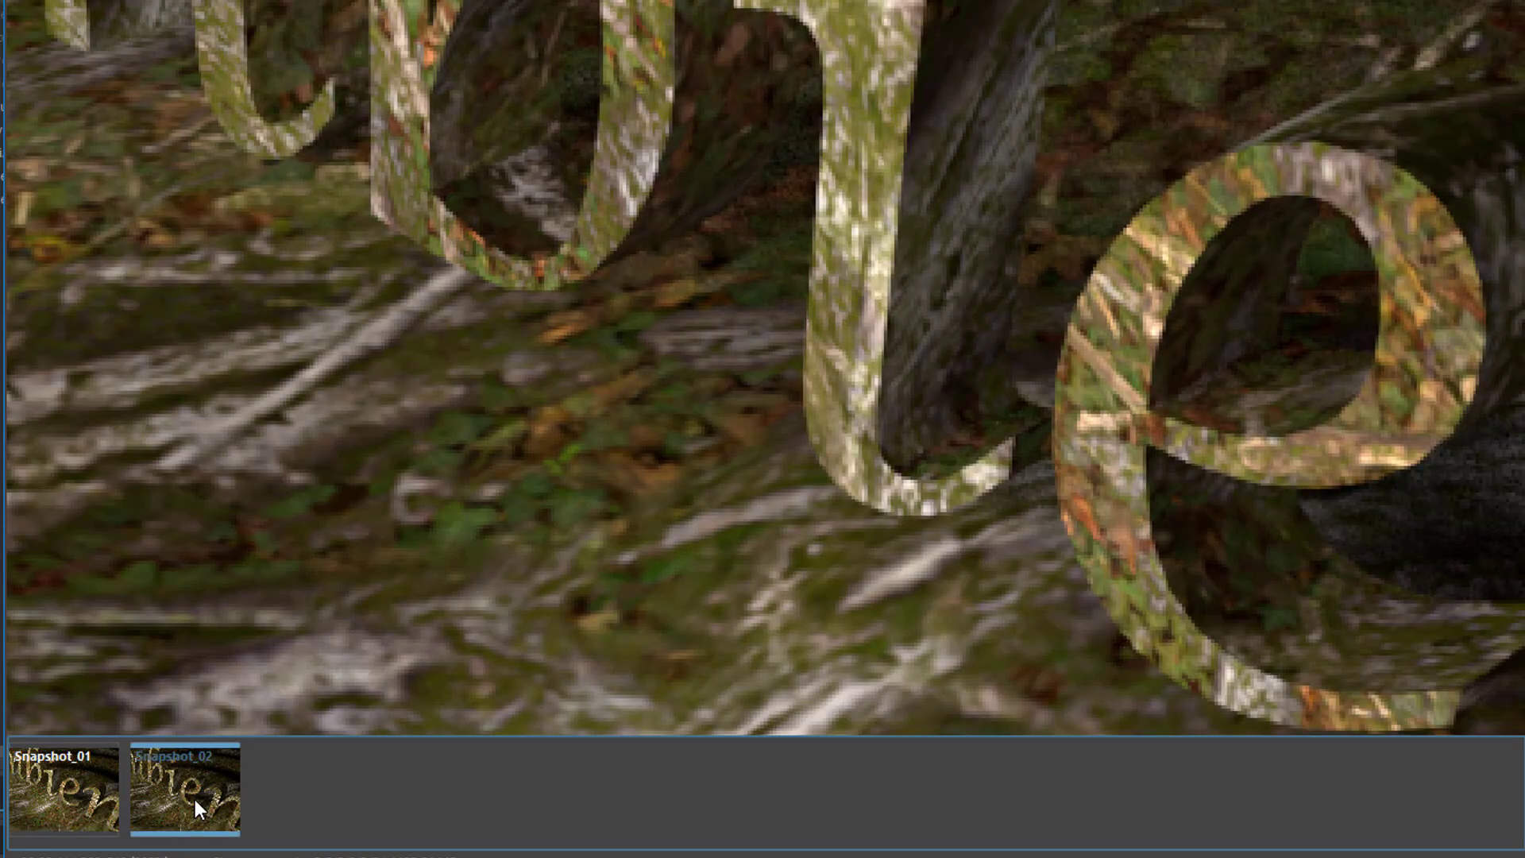
click(81, 802)
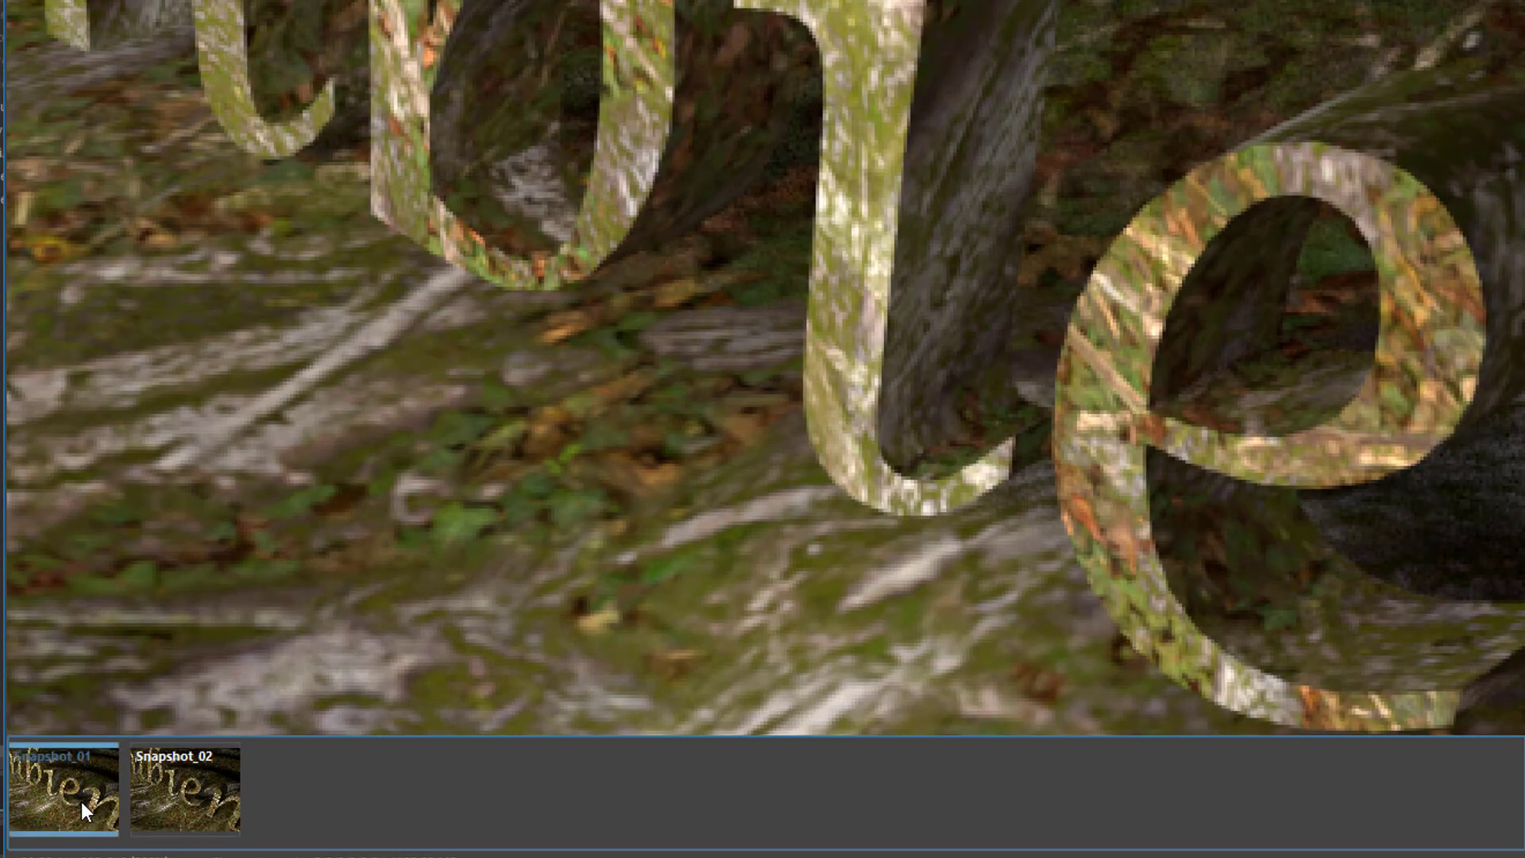
click(179, 802)
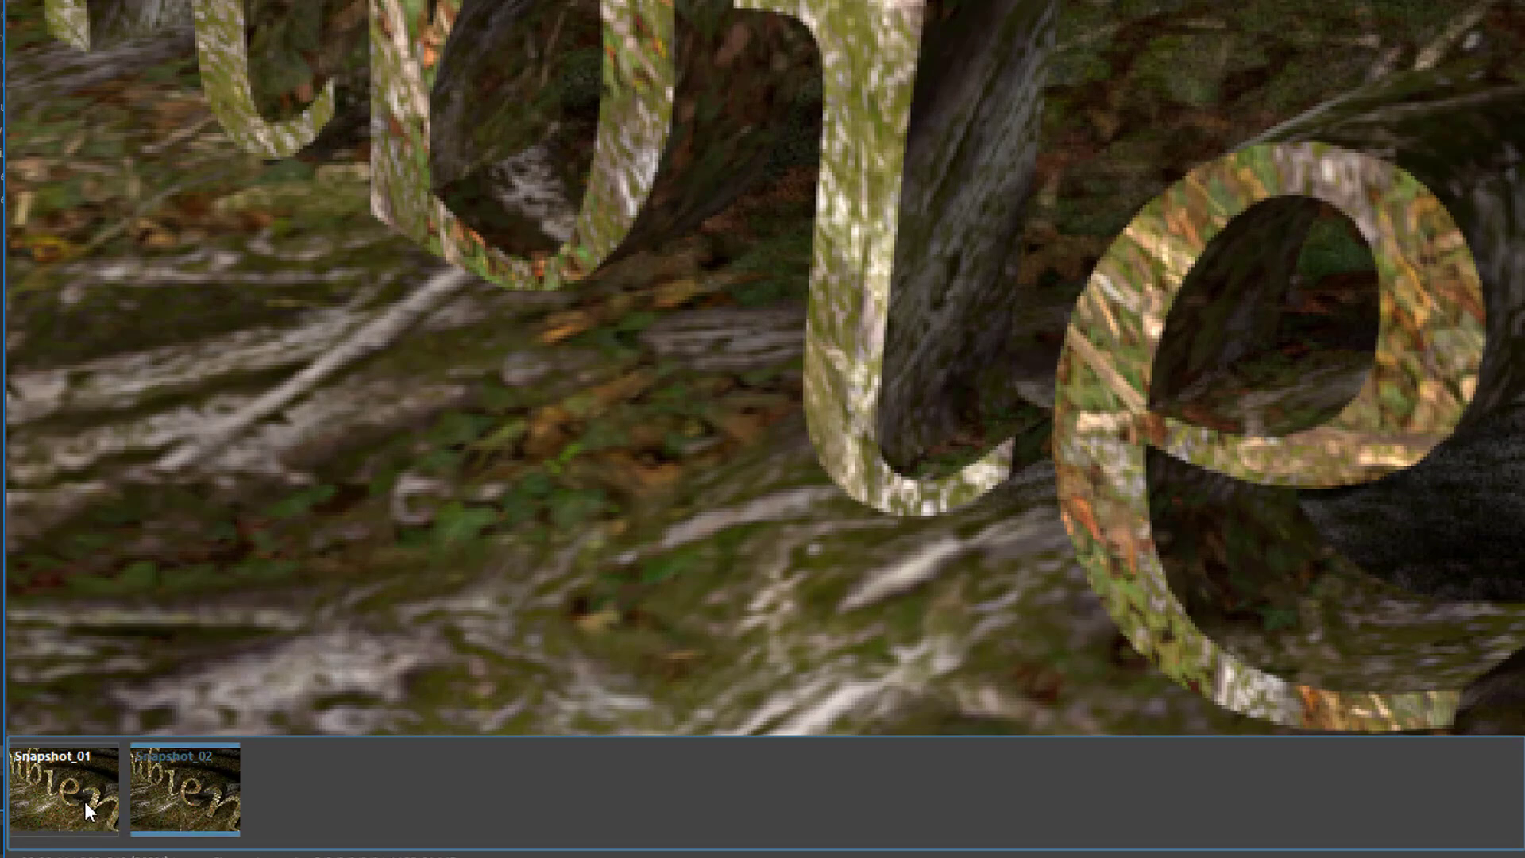
- Compare the shading of the ground and 3D text between both snapshots again in a wider view
scroll(711, 521, down, 3)
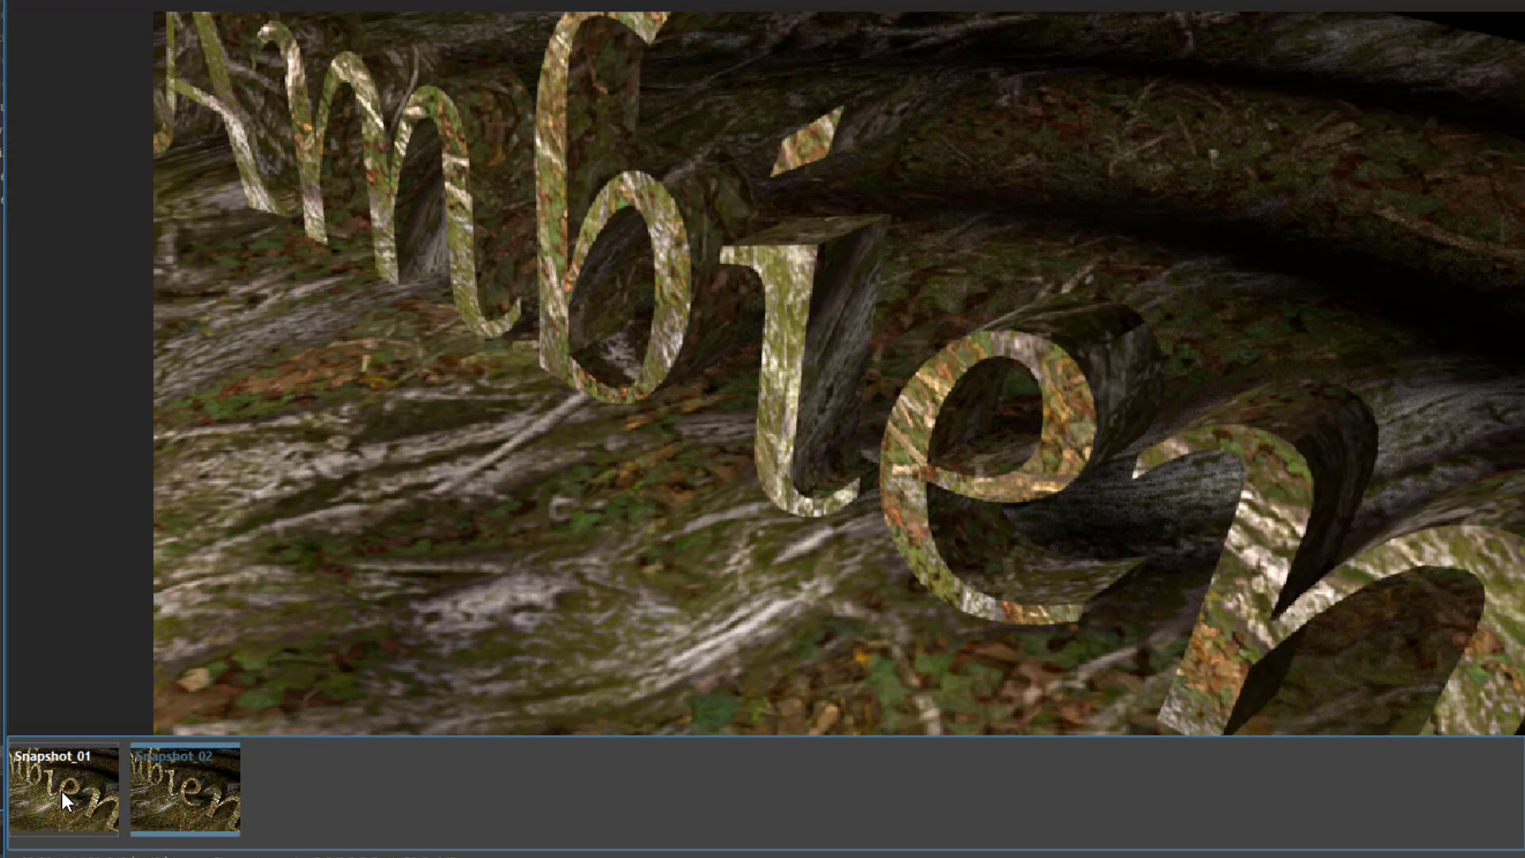
click(60, 791)
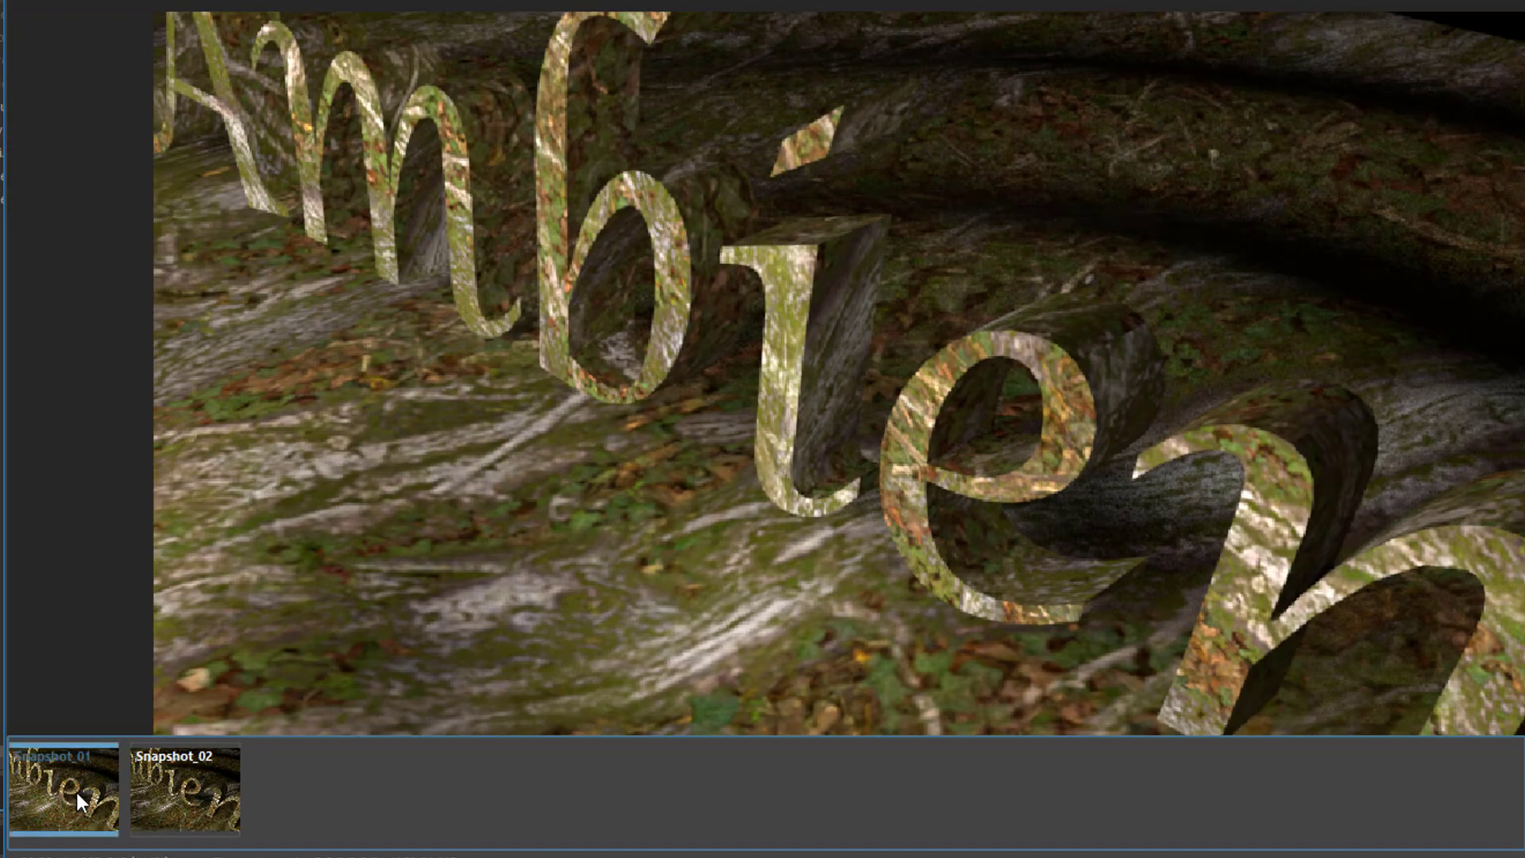
click(172, 811)
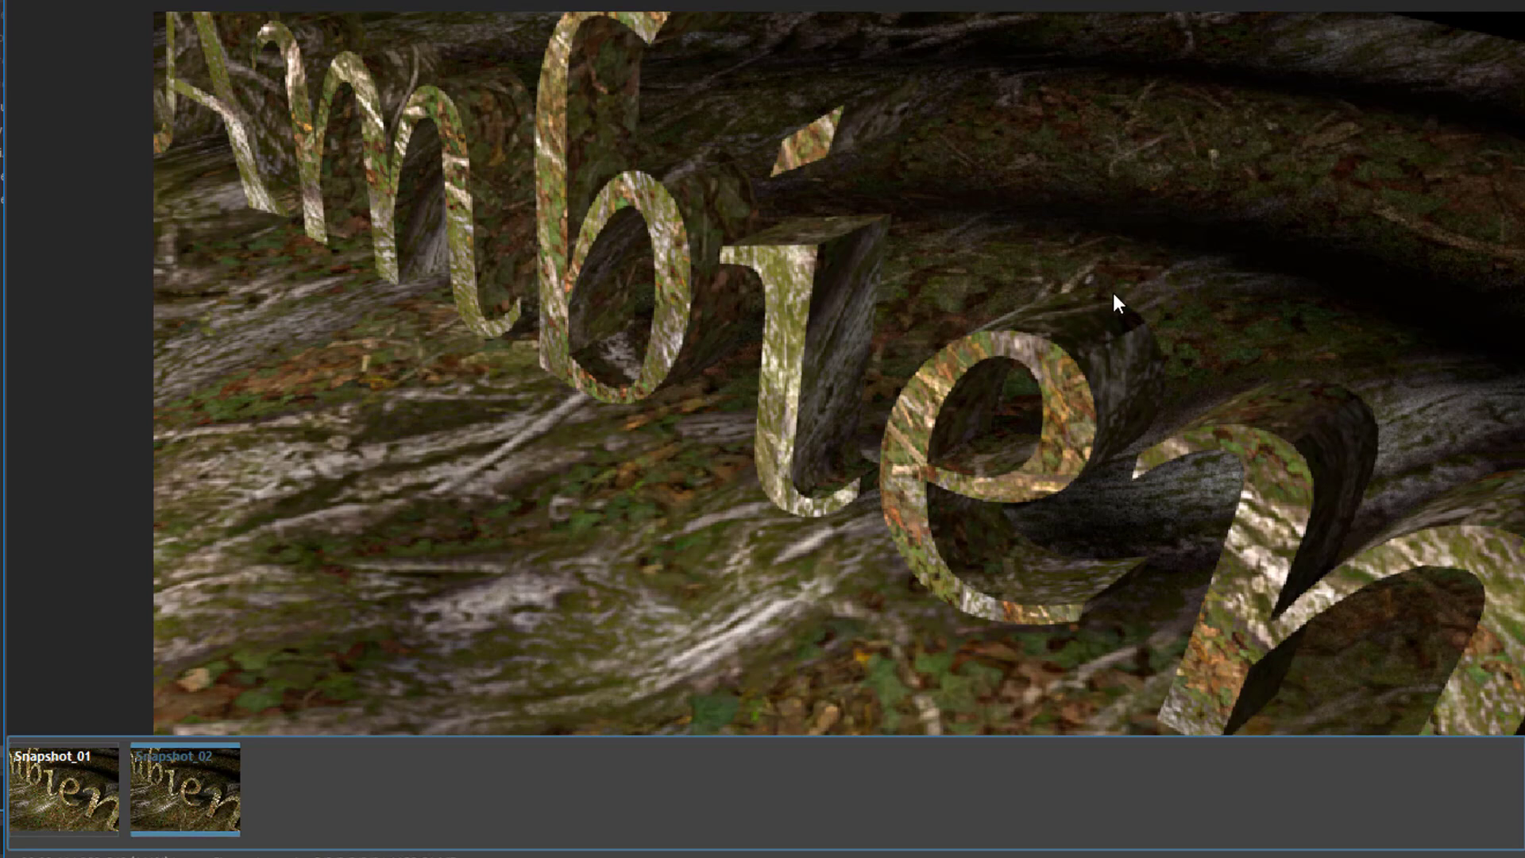
click(57, 790)
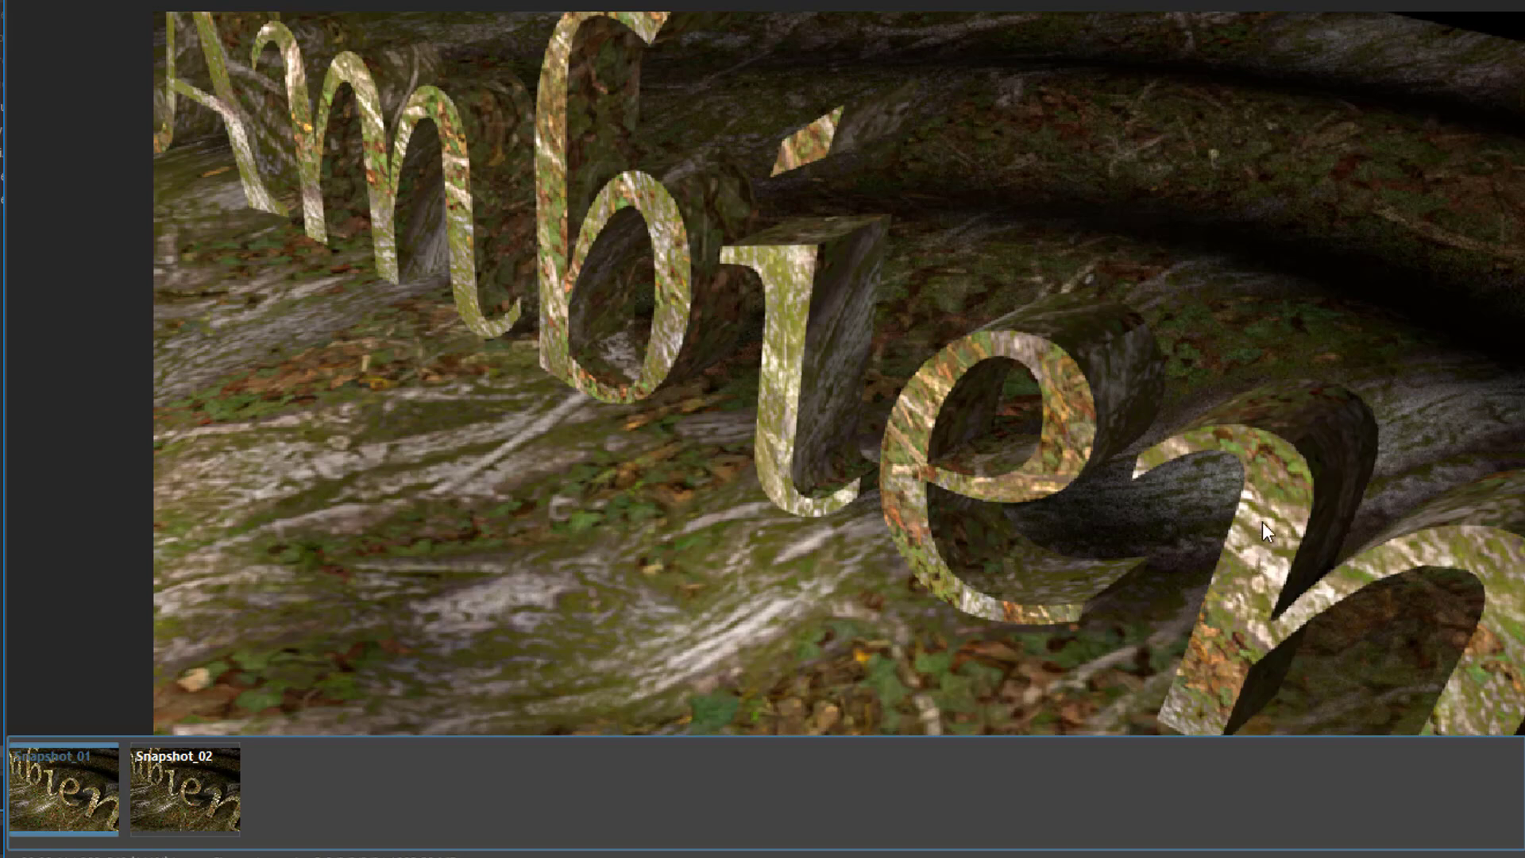
click(173, 793)
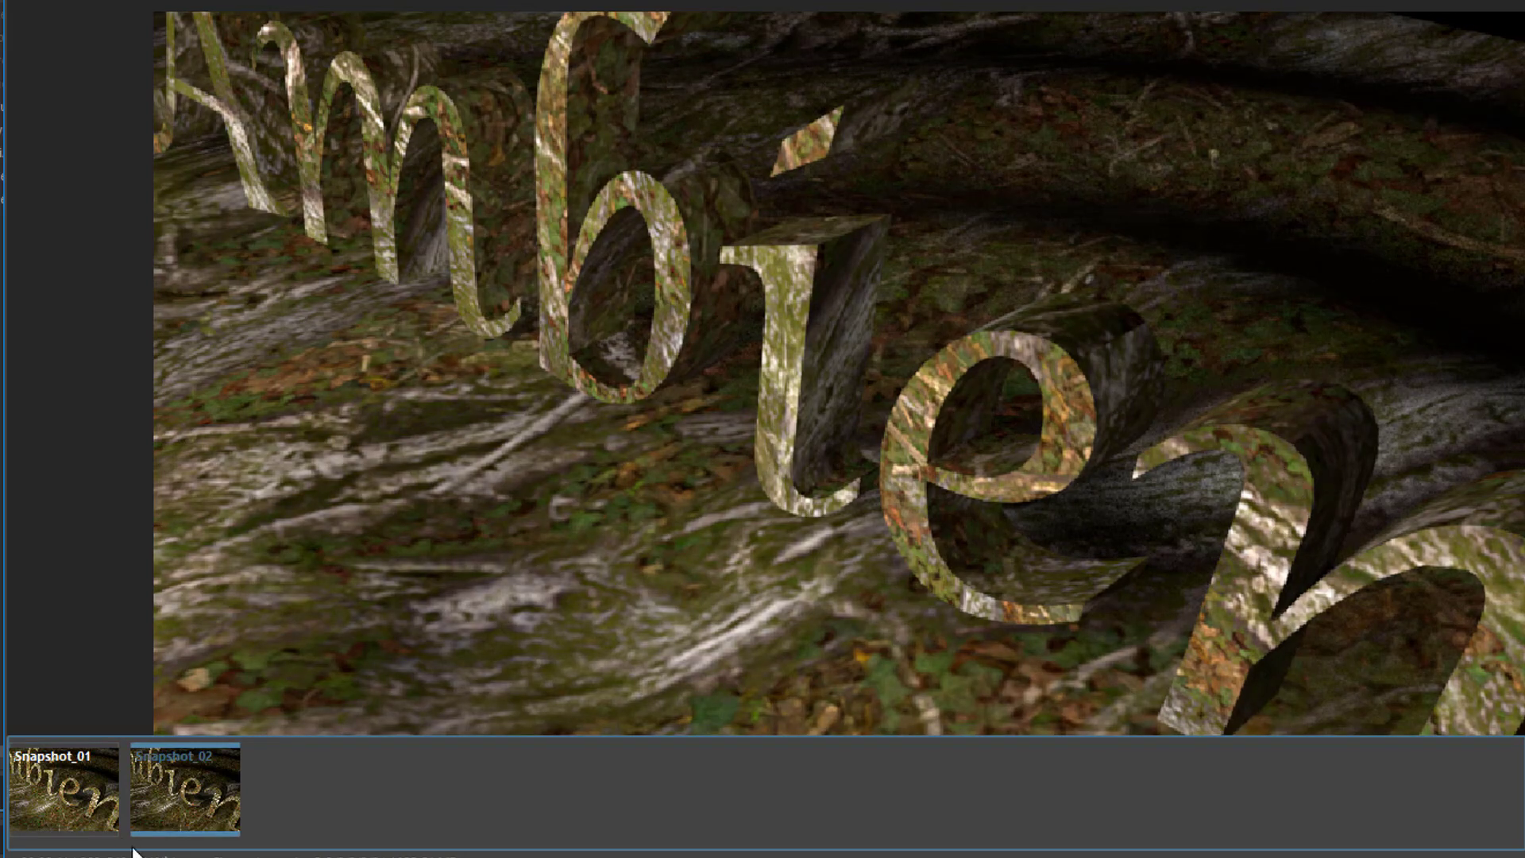
click(84, 816)
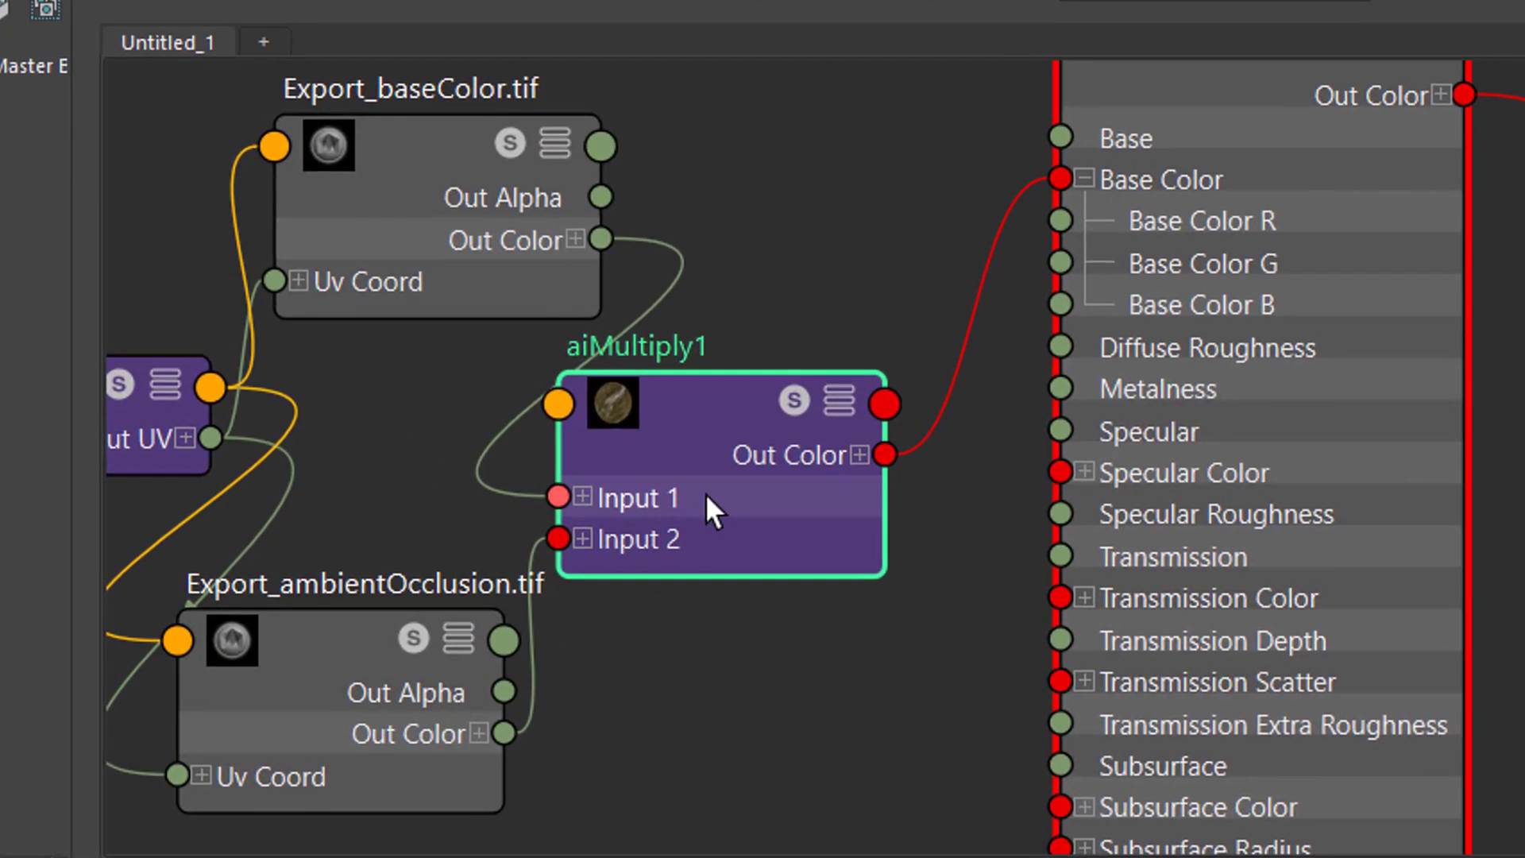
- Shift the aiMultiply1 node slightly within the graph to tidy its placement
mouse_move(741, 378)
mouse_down()
mouse_move(789, 374)
mouse_move(754, 387)
mouse_up()
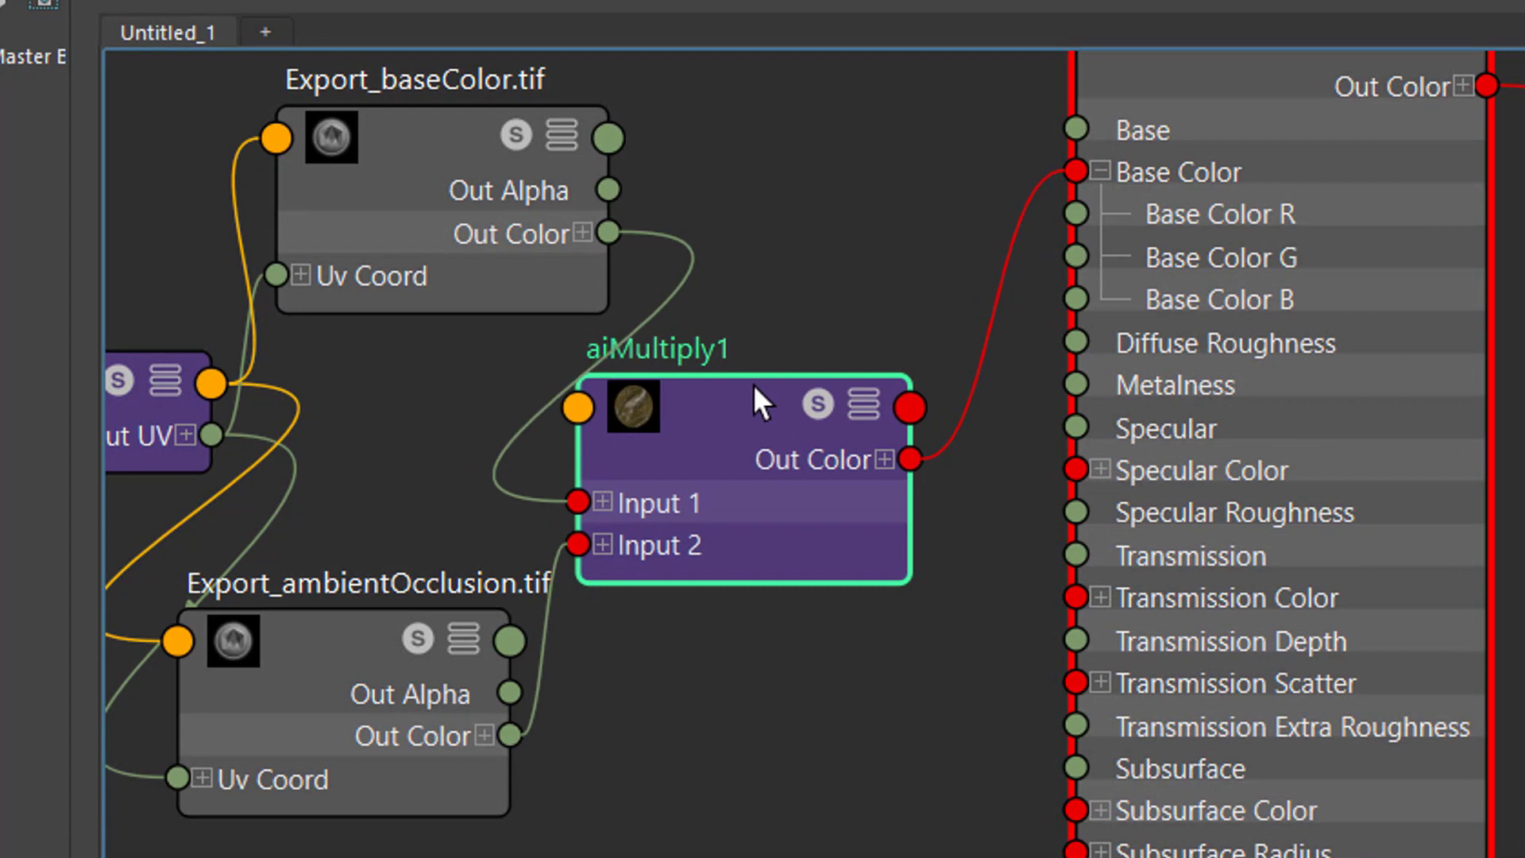